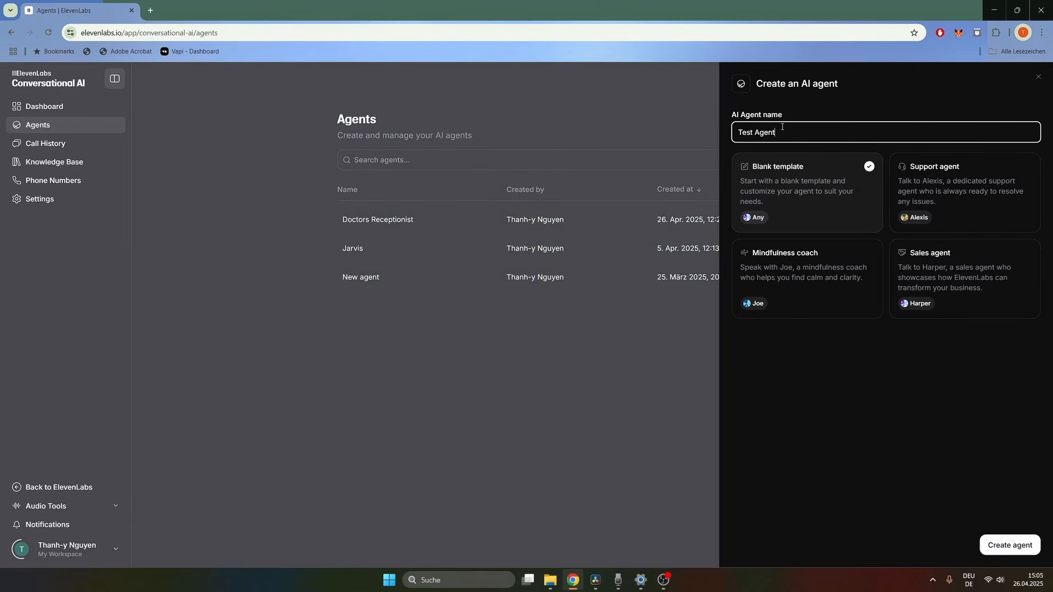
Step: Create the blank-template agent Test Agent and scroll through its Voice settings
{"action": "key", "text": "Return"}
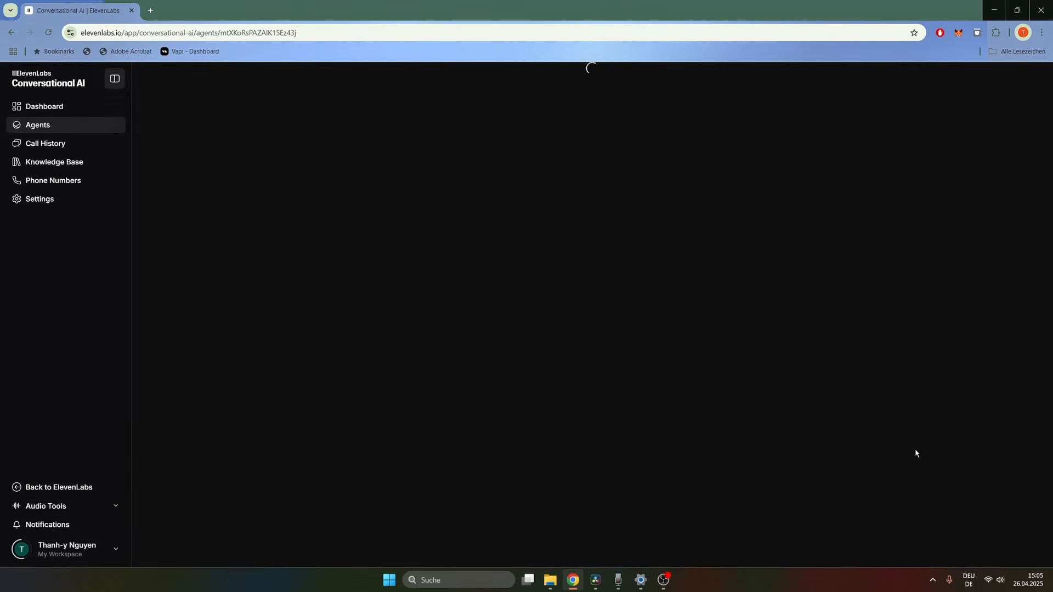
{"action": "left_click", "coordinate": [431, 159]}
{"action": "scroll", "coordinate": [431, 165], "scroll_direction": "down", "scroll_amount": 3}
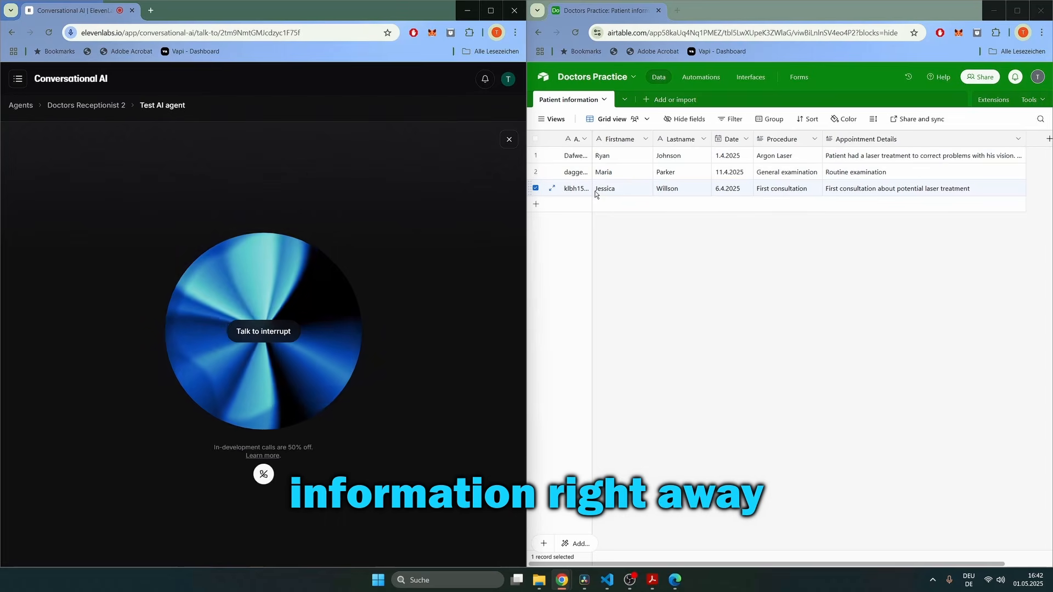
Step: Expand row 3's Appointment Details cell in Airtable and select all its text
{"action": "left_click", "coordinate": [829, 190]}
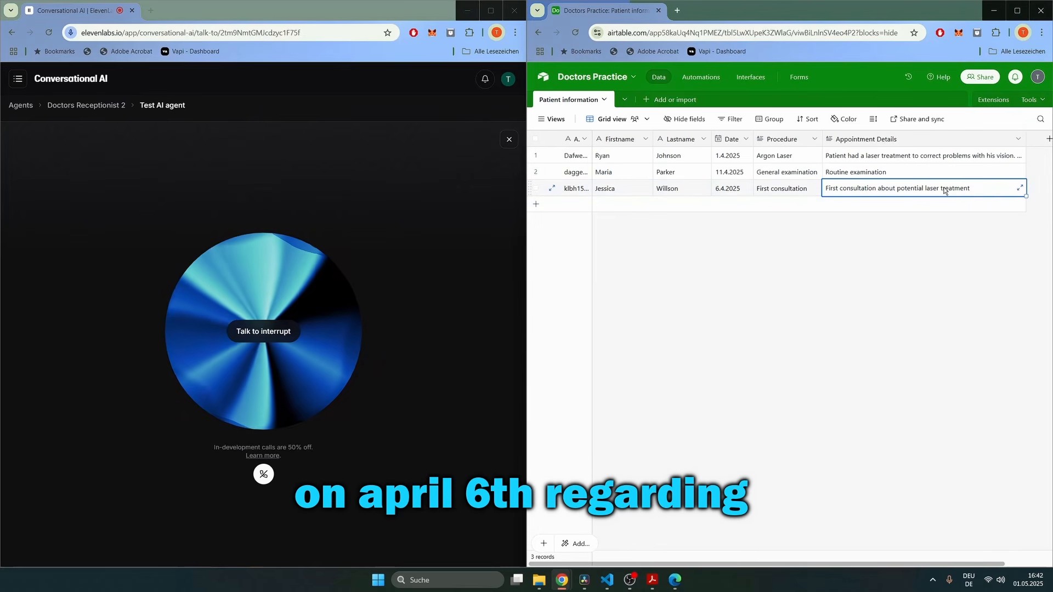
{"action": "double_click", "coordinate": [969, 190]}
{"action": "key", "text": "ctrl+a"}
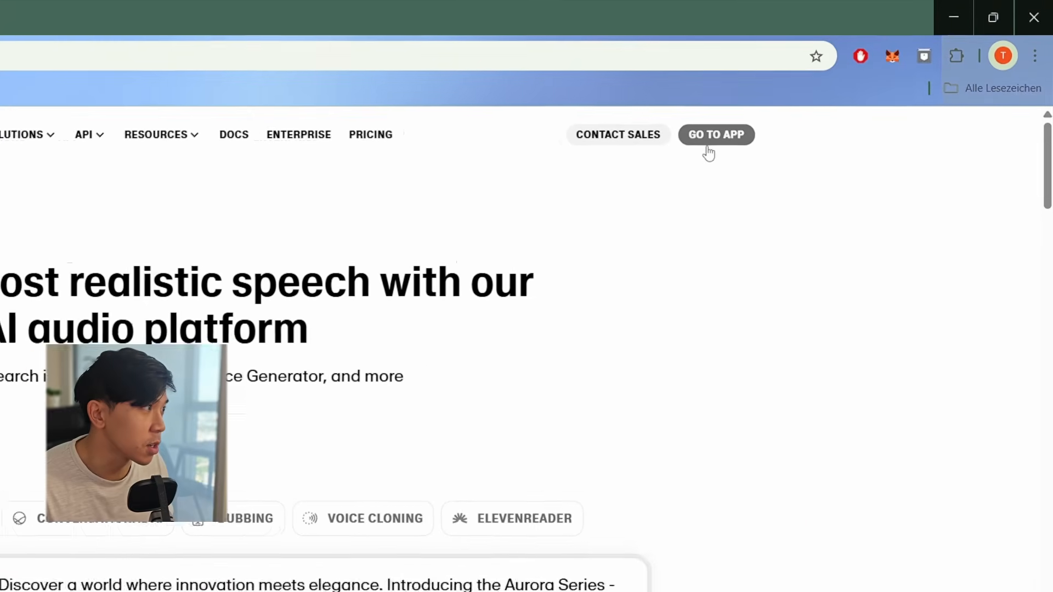
Step: Go to the agents list in the ElevenLabs app's Conversational AI section
{"action": "left_click", "coordinate": [701, 152]}
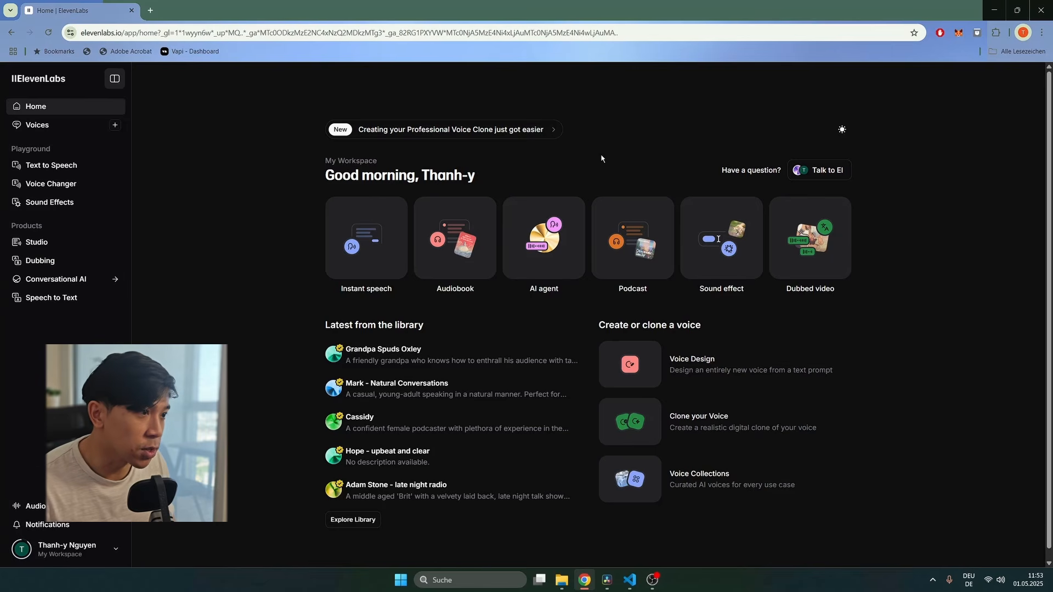
{"action": "left_click", "coordinate": [62, 280]}
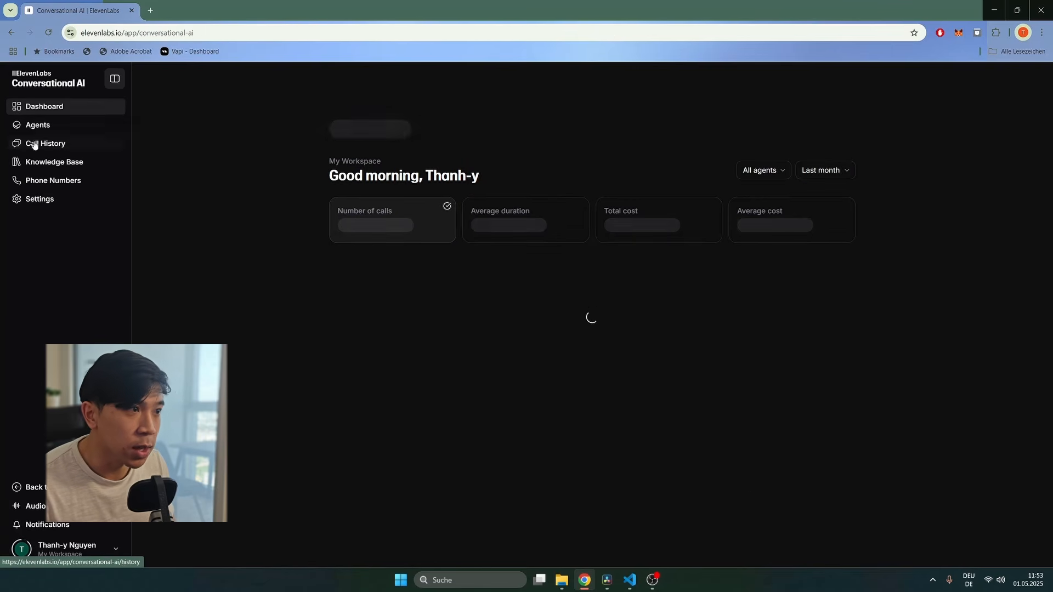
{"action": "left_click", "coordinate": [37, 125]}
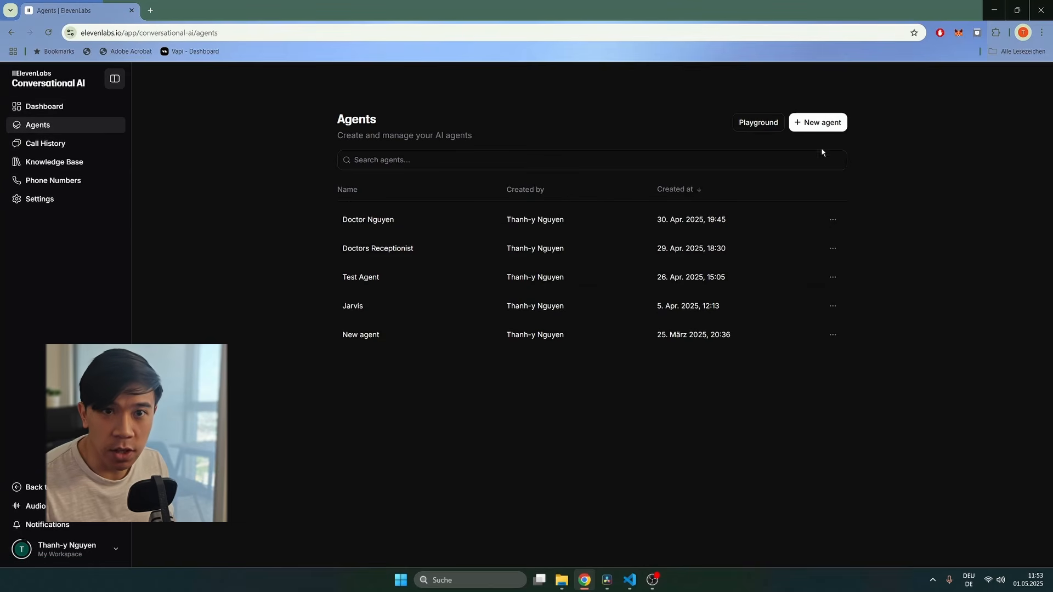
Step: Create a new blank-template agent named Doctors Receptionist 2
{"action": "left_click", "coordinate": [820, 123]}
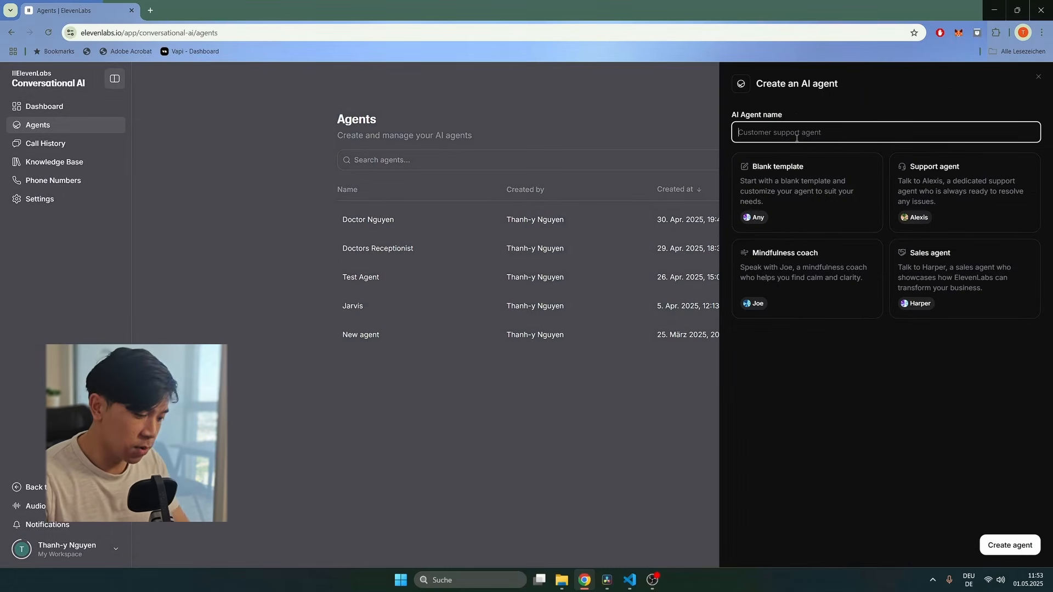
{"action": "type", "text": "Doc"}
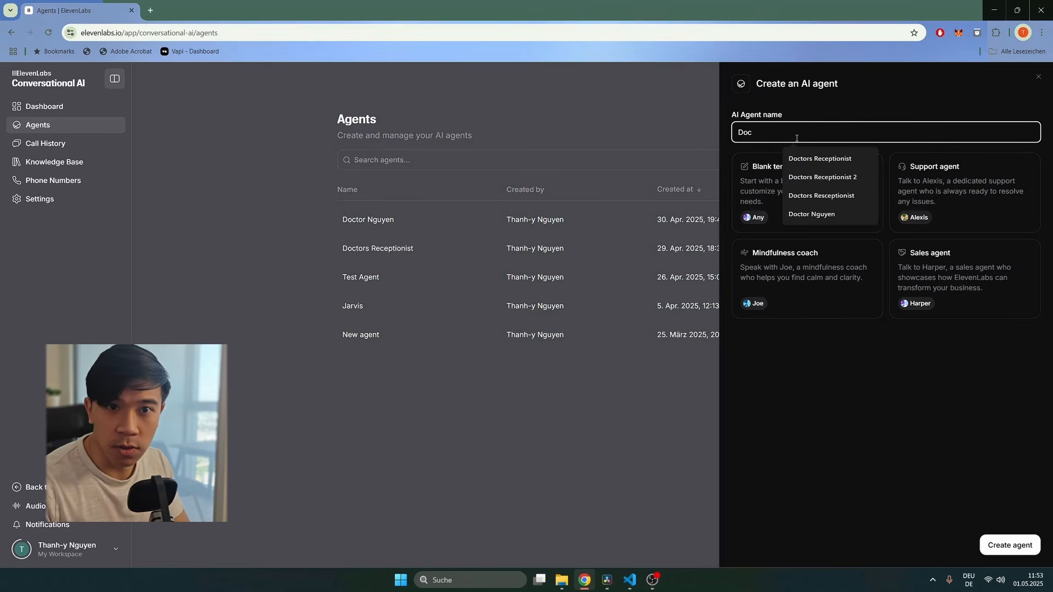
{"action": "key", "text": "Down"}
{"action": "key", "text": "Down"}
{"action": "key", "text": "Return"}
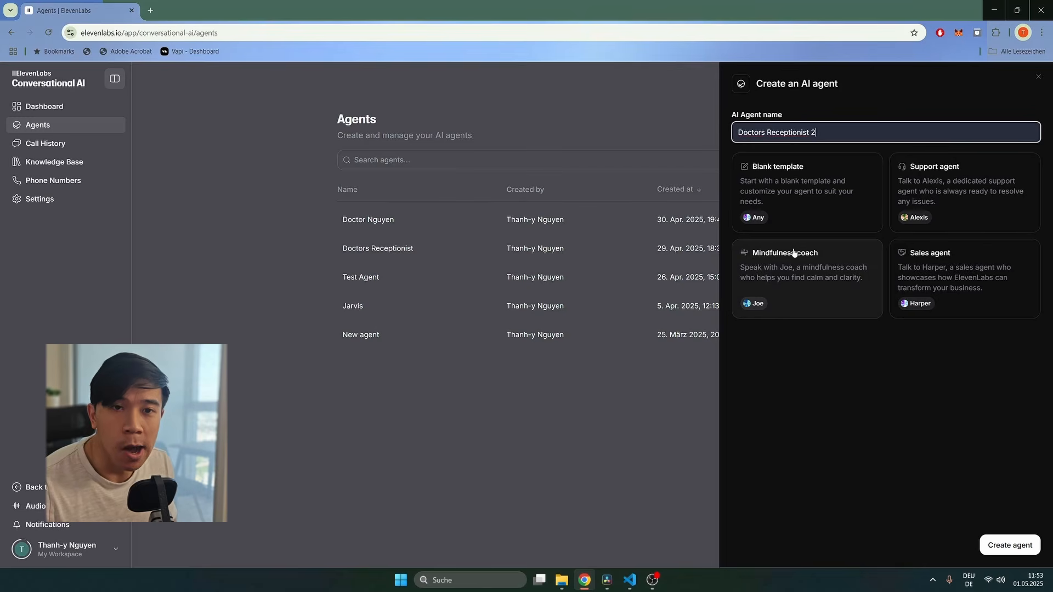
{"action": "left_click", "coordinate": [805, 209]}
{"action": "left_click", "coordinate": [1009, 545]}
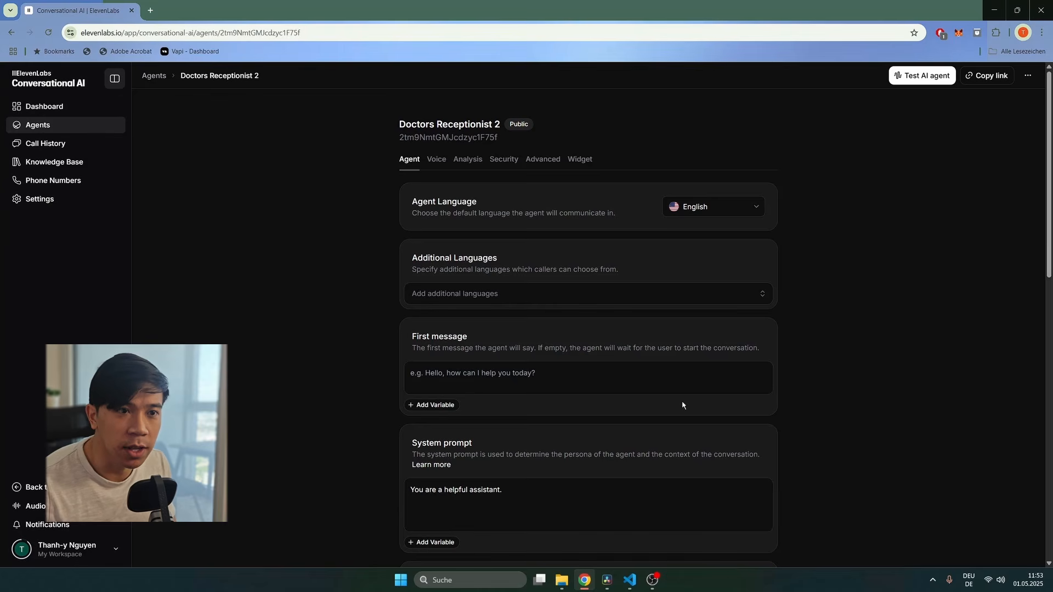
Step: Leave Agent Language on English and tick German and Vietnamese under Additional Languages
{"action": "left_click", "coordinate": [695, 212]}
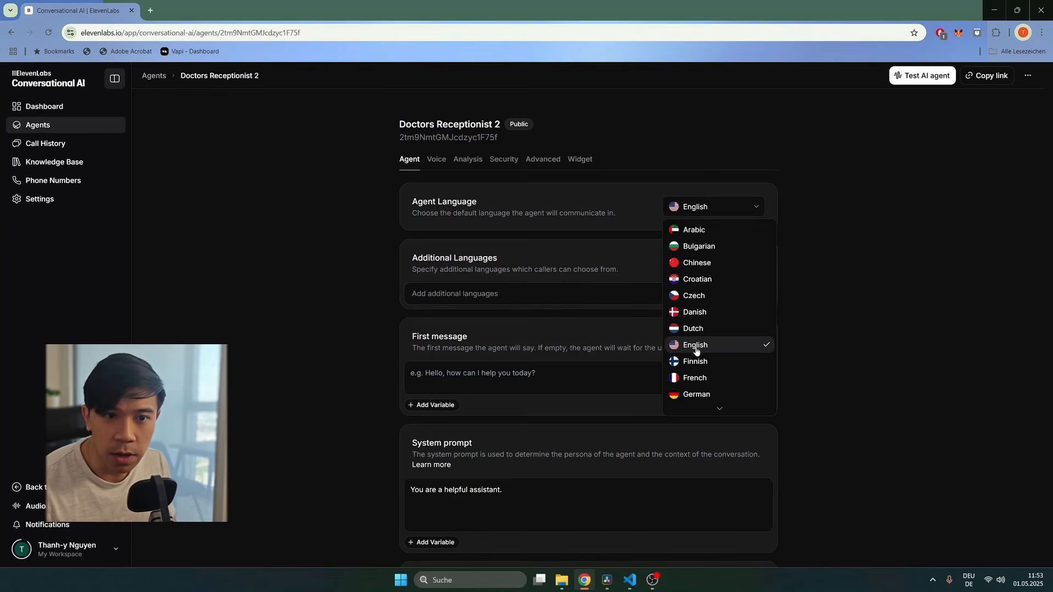
{"action": "left_click", "coordinate": [887, 332]}
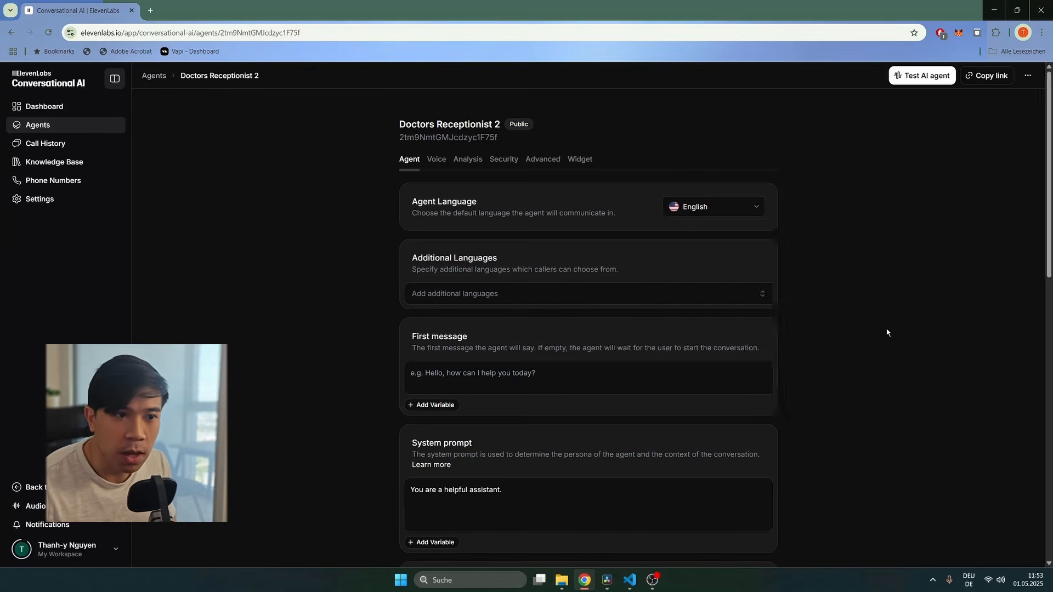
{"action": "left_click", "coordinate": [708, 304]}
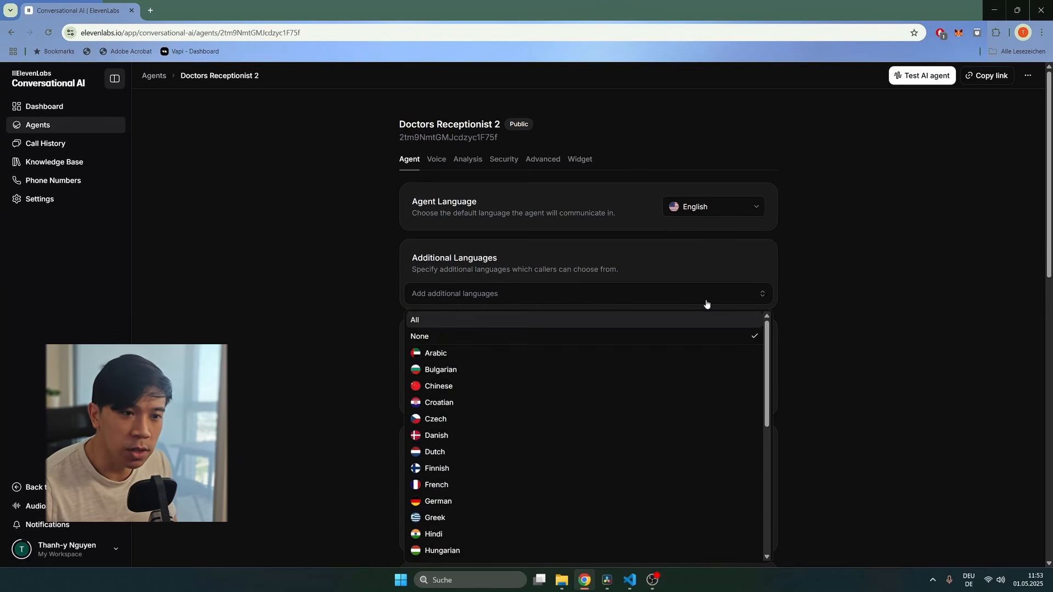
{"action": "scroll", "coordinate": [555, 404], "scroll_direction": "down", "scroll_amount": 2}
{"action": "left_click", "coordinate": [454, 399]}
{"action": "scroll", "coordinate": [515, 384], "scroll_direction": "down", "scroll_amount": 6}
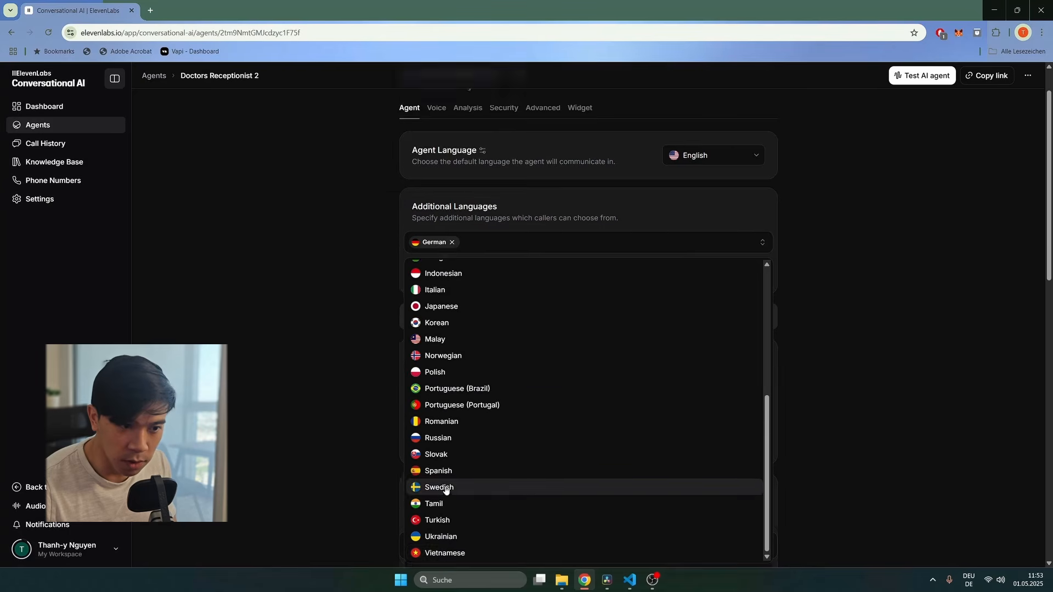
{"action": "left_click", "coordinate": [445, 553]}
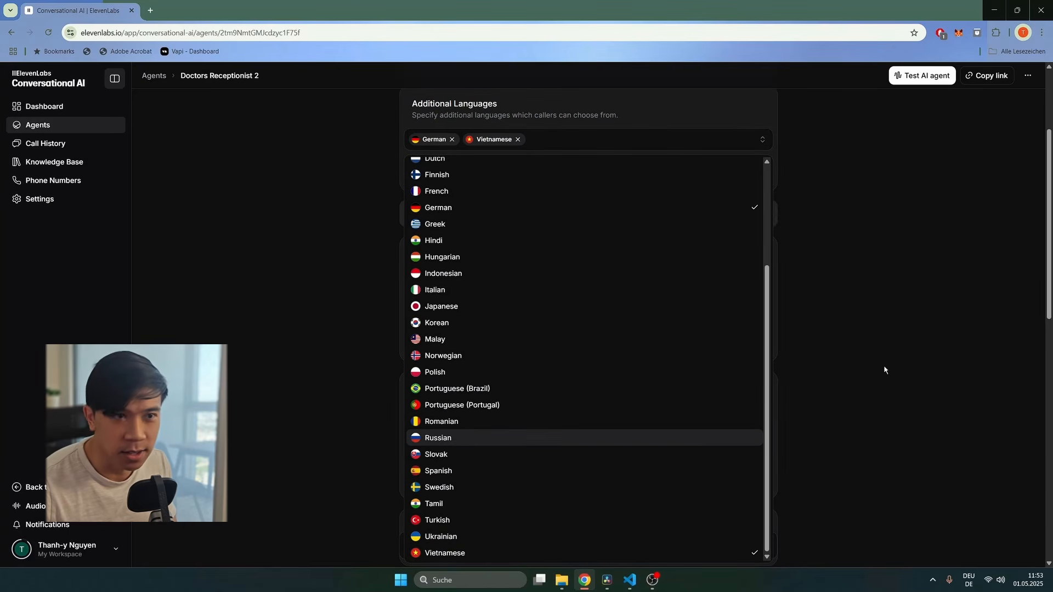
{"action": "left_click", "coordinate": [884, 369]}
{"action": "scroll", "coordinate": [885, 367], "scroll_direction": "up", "scroll_amount": 3}
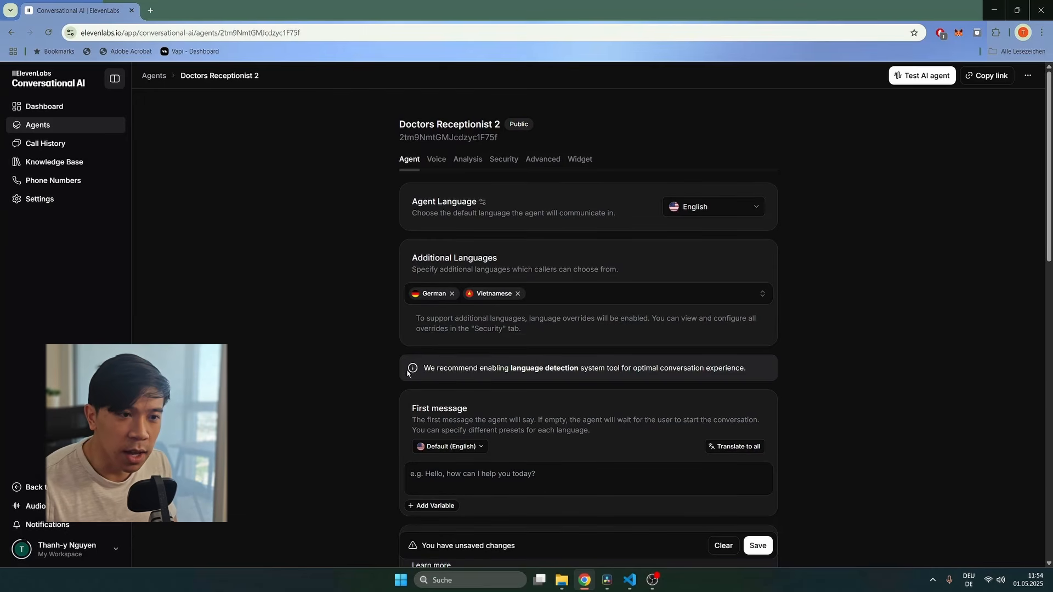
Step: Write an English greeting as the agent's first message and save it
{"action": "left_click_drag", "start_coordinate": [427, 372], "coordinate": [622, 369]}
{"action": "left_click", "coordinate": [512, 370]}
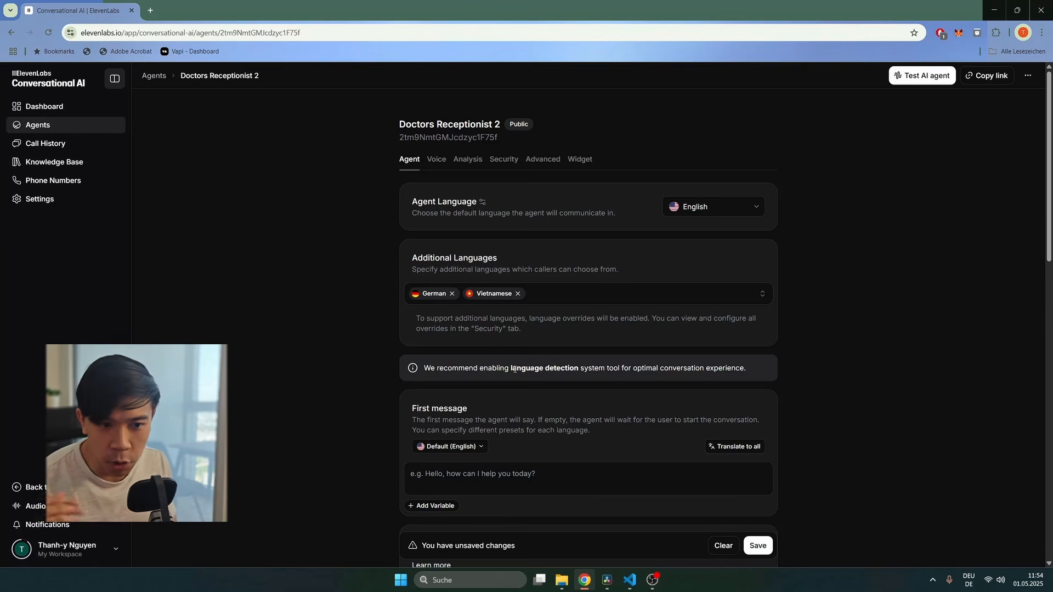
{"action": "scroll", "coordinate": [519, 370], "scroll_direction": "down", "scroll_amount": 1}
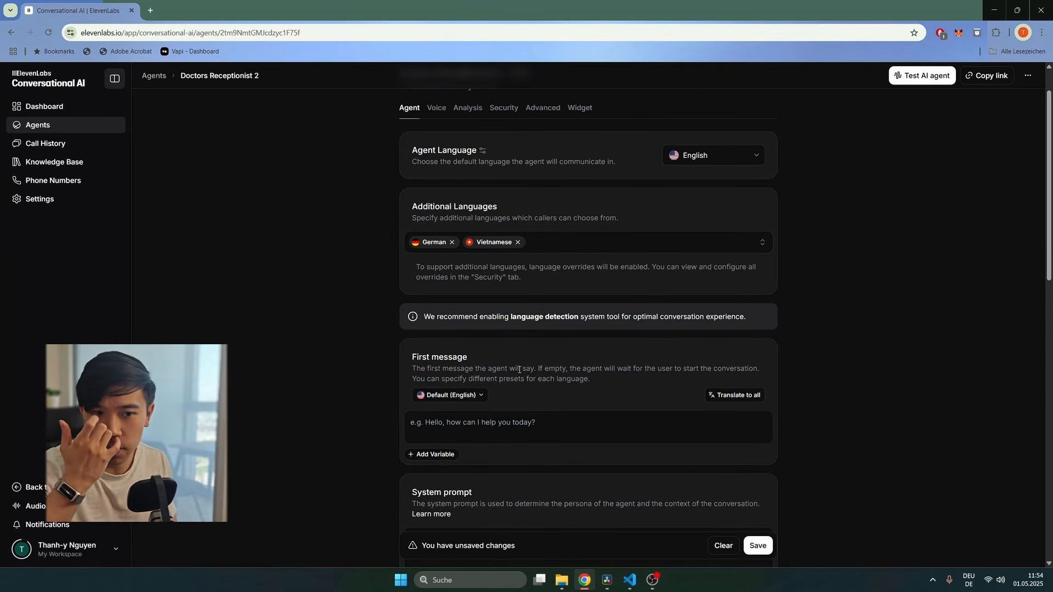
{"action": "left_click", "coordinate": [459, 430]}
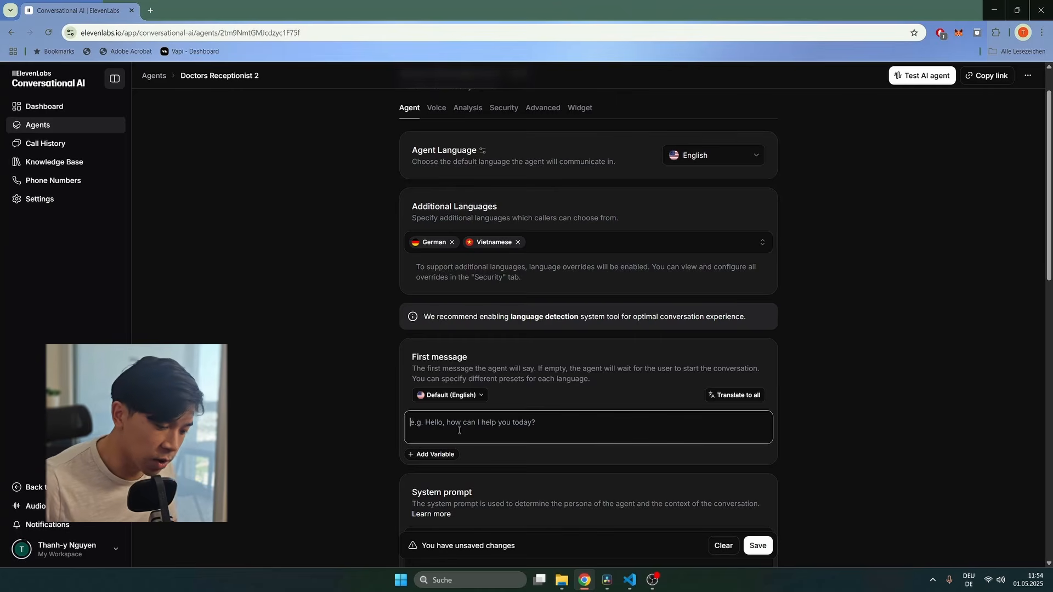
{"action": "type", "text": "He"}
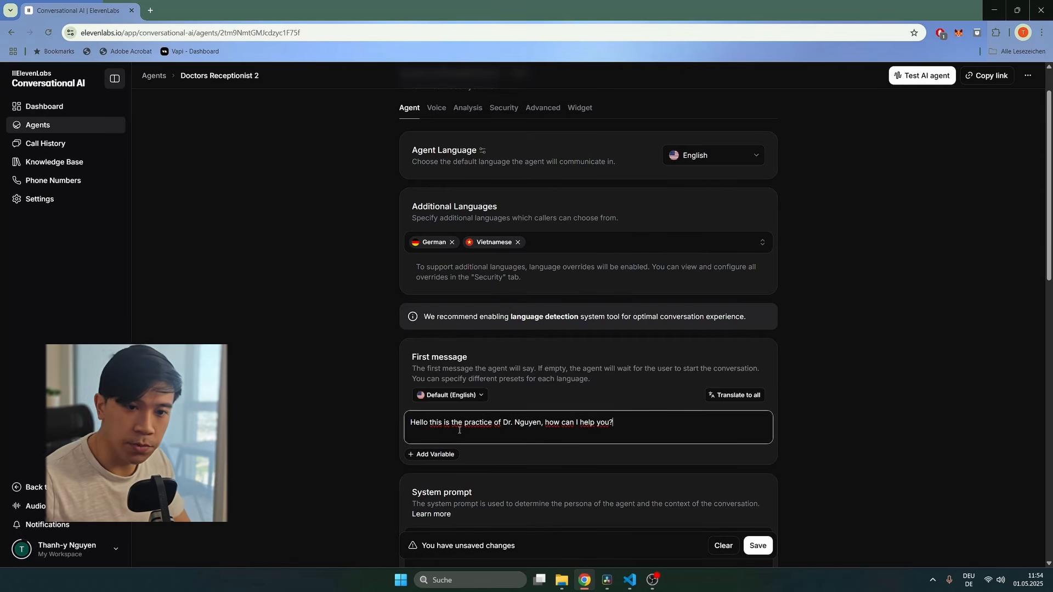
{"action": "scroll", "coordinate": [459, 431], "scroll_direction": "up", "scroll_amount": 1}
{"action": "left_click", "coordinate": [758, 545]}
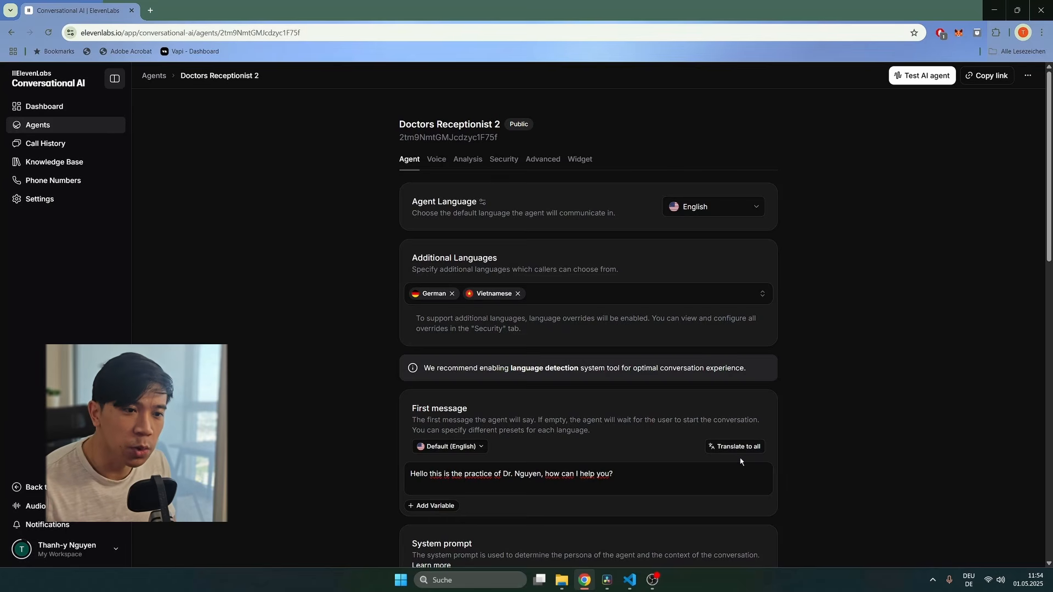
Step: Preview the German and Vietnamese first-message versions, then return to English
{"action": "left_click", "coordinate": [450, 447]}
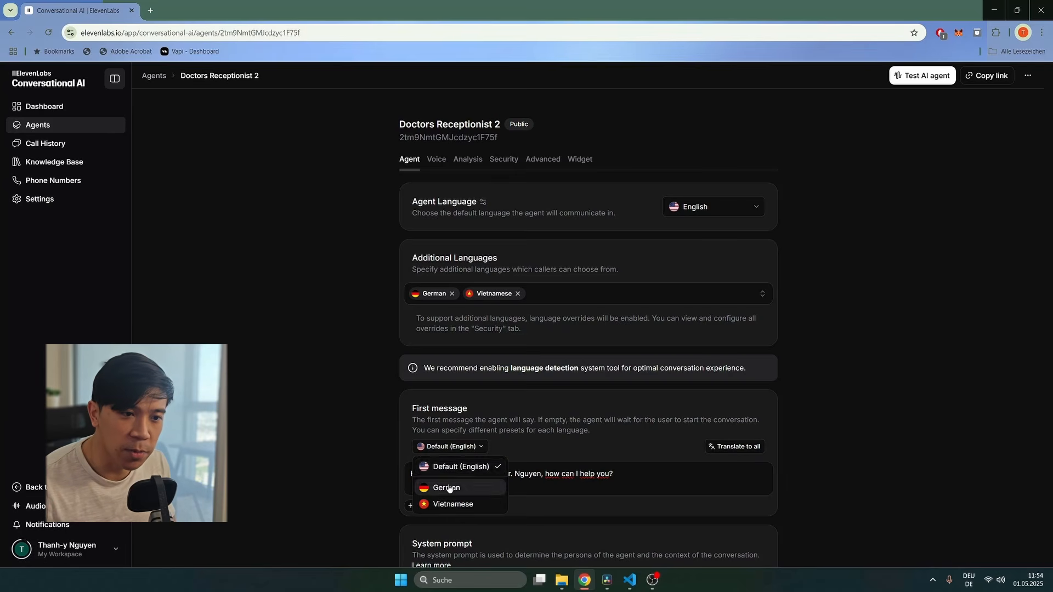
{"action": "left_click", "coordinate": [442, 485]}
{"action": "left_click", "coordinate": [450, 446]}
{"action": "left_click", "coordinate": [453, 503]}
{"action": "left_click", "coordinate": [444, 447]}
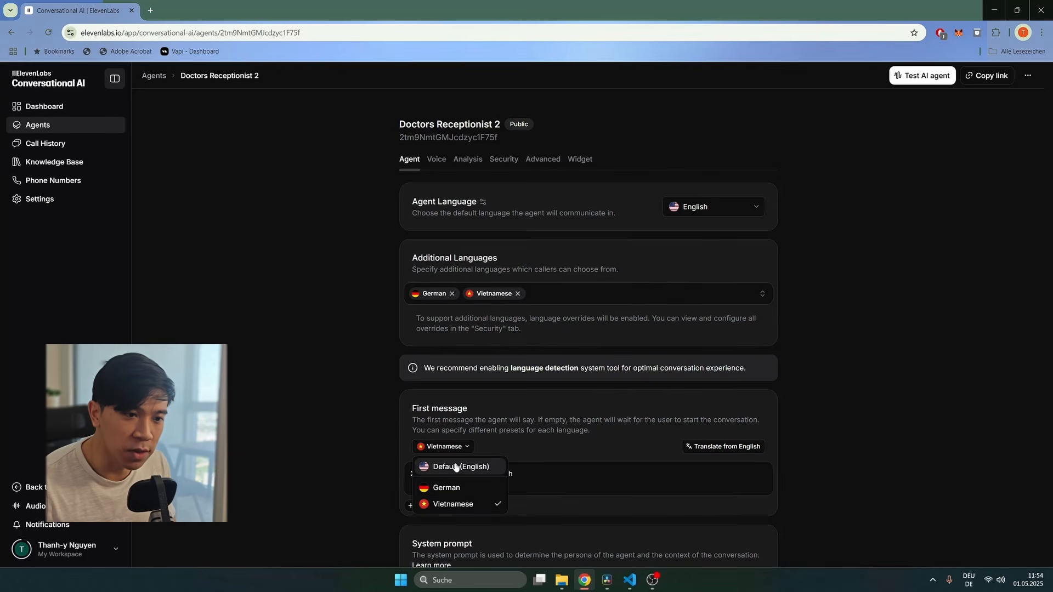
{"action": "left_click", "coordinate": [456, 467]}
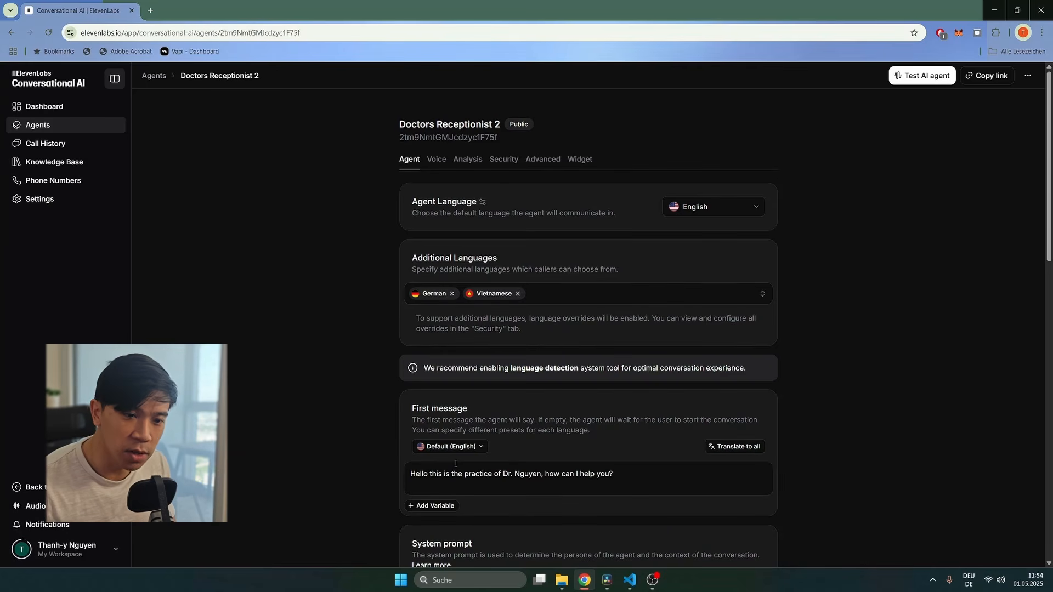
Step: Translate the greeting into all added languages, review German and Vietnamese, and save
{"action": "left_click", "coordinate": [737, 447]}
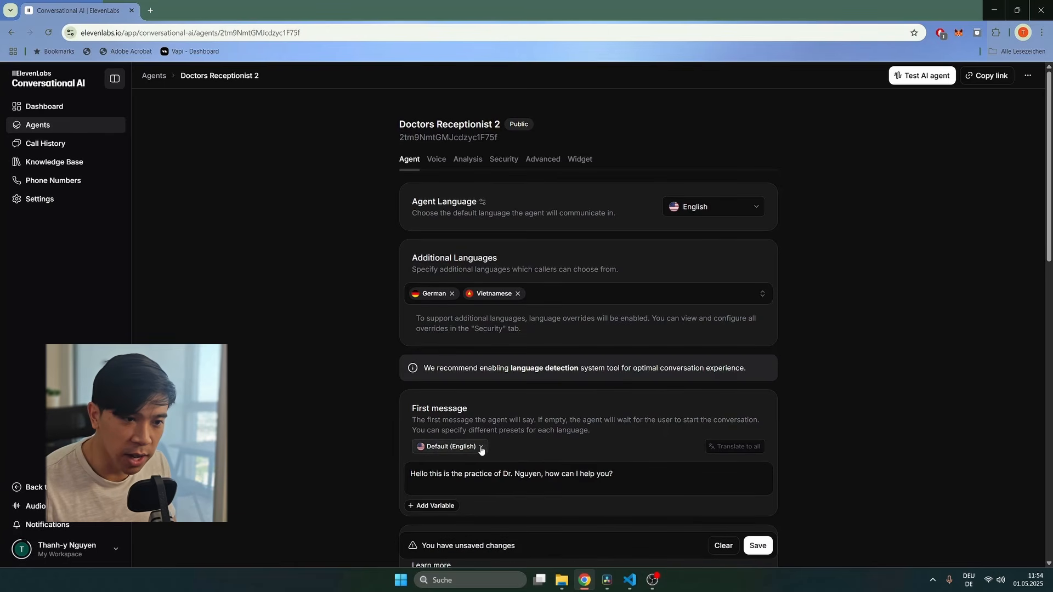
{"action": "left_click", "coordinate": [453, 447]}
{"action": "left_click", "coordinate": [439, 485]}
{"action": "left_click_drag", "start_coordinate": [645, 472], "coordinate": [396, 472]}
{"action": "left_click", "coordinate": [439, 447]}
{"action": "left_click", "coordinate": [447, 503]}
{"action": "left_click", "coordinate": [639, 480]}
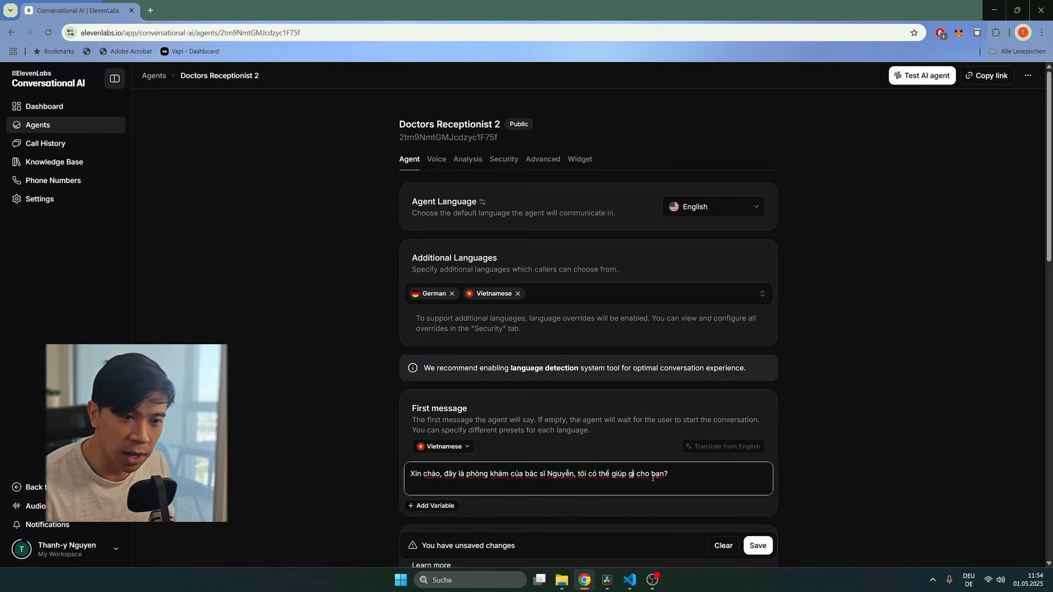
{"action": "left_click", "coordinate": [757, 545]}
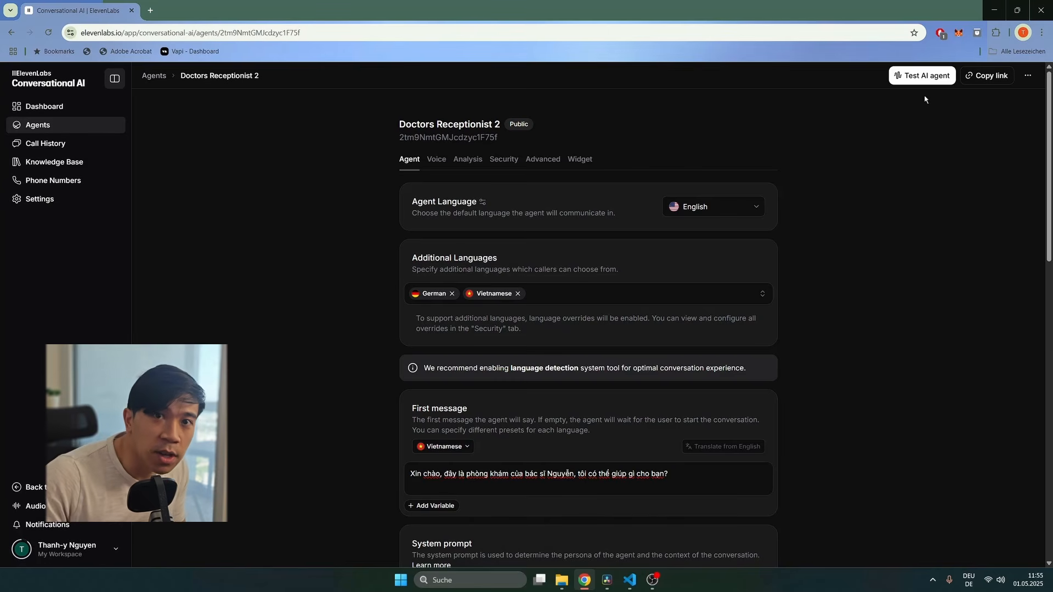
{"action": "left_click", "coordinate": [443, 447]}
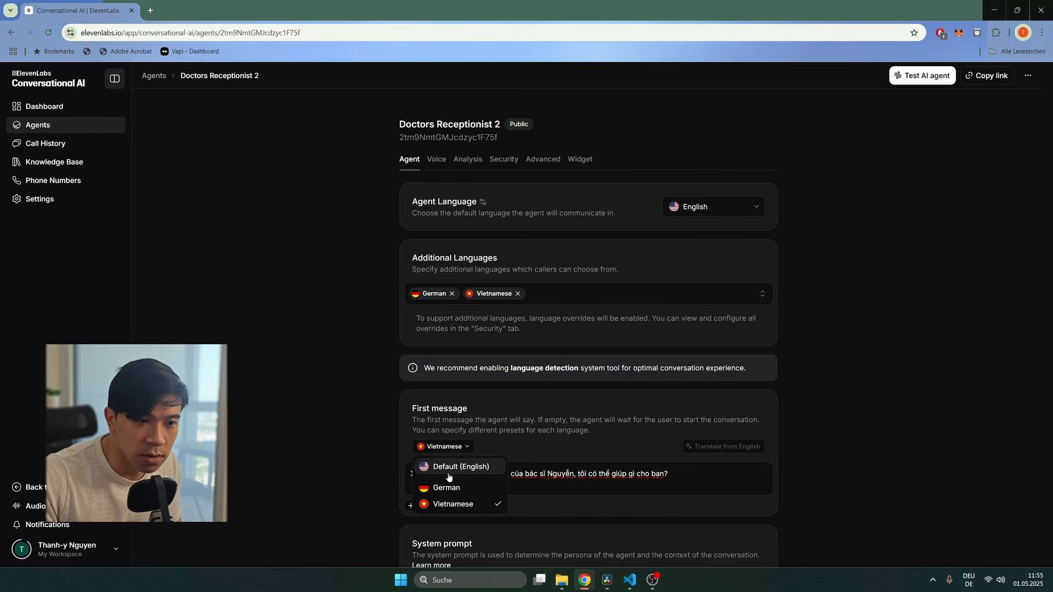
Step: Select the Default (English) first message, run a short test call, then go back
{"action": "left_click", "coordinate": [438, 467]}
{"action": "left_click", "coordinate": [921, 76]}
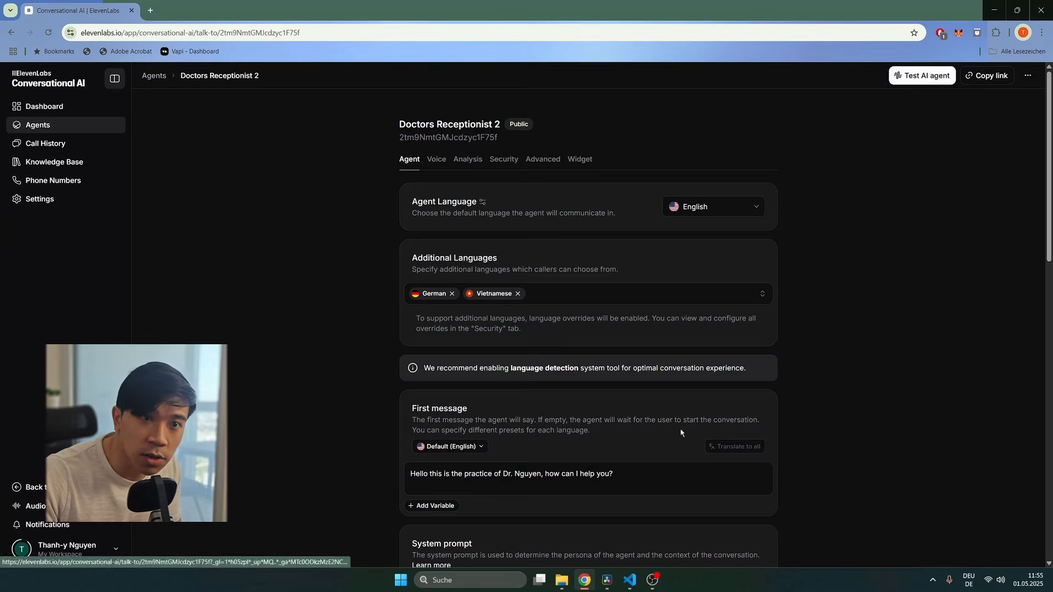
{"action": "left_click", "coordinate": [585, 324]}
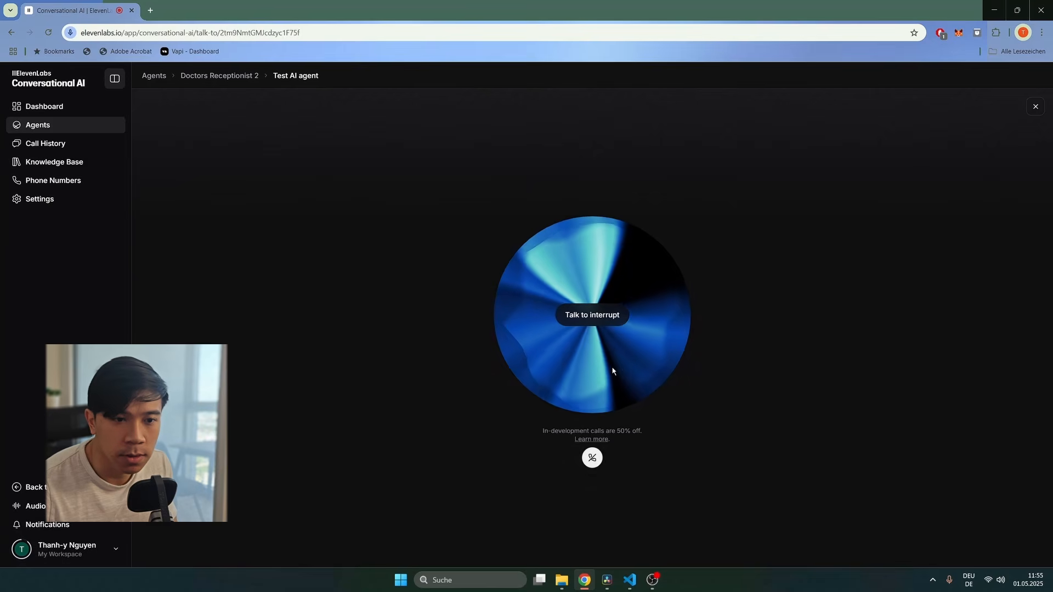
{"action": "left_click", "coordinate": [594, 459]}
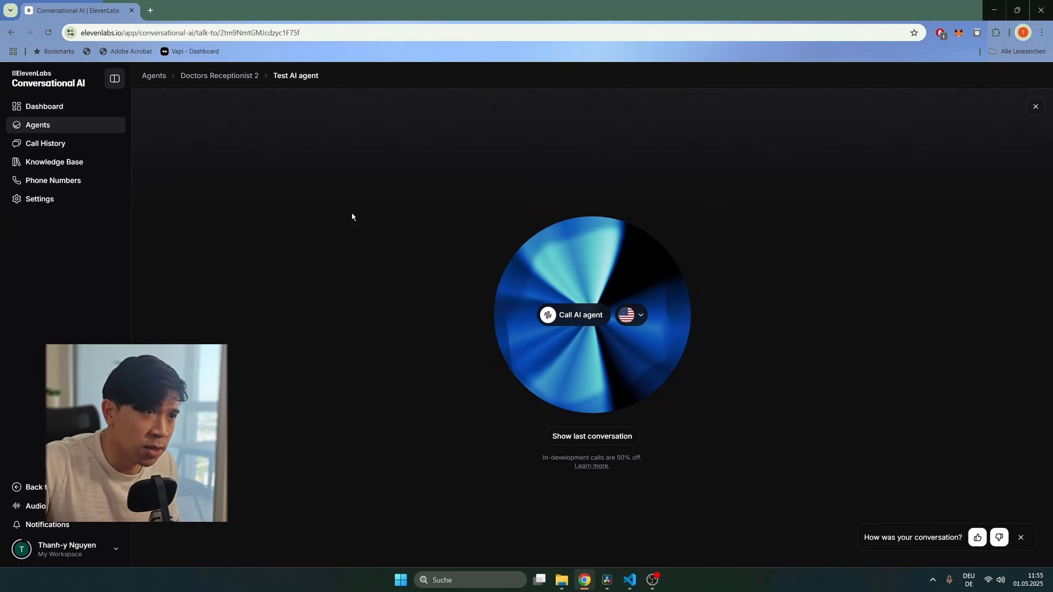
{"action": "left_click", "coordinate": [11, 33]}
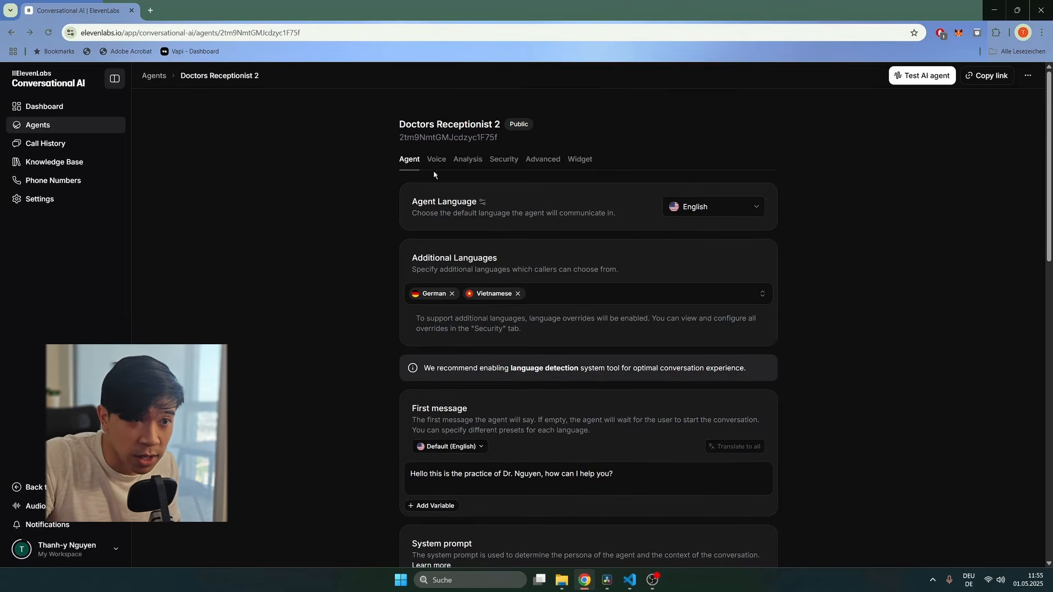
Step: Review the Voice tab's Pronunciation Dictionaries section and close the Add dictionary list
{"action": "left_click", "coordinate": [436, 159]}
{"action": "scroll", "coordinate": [539, 343], "scroll_direction": "down", "scroll_amount": 2}
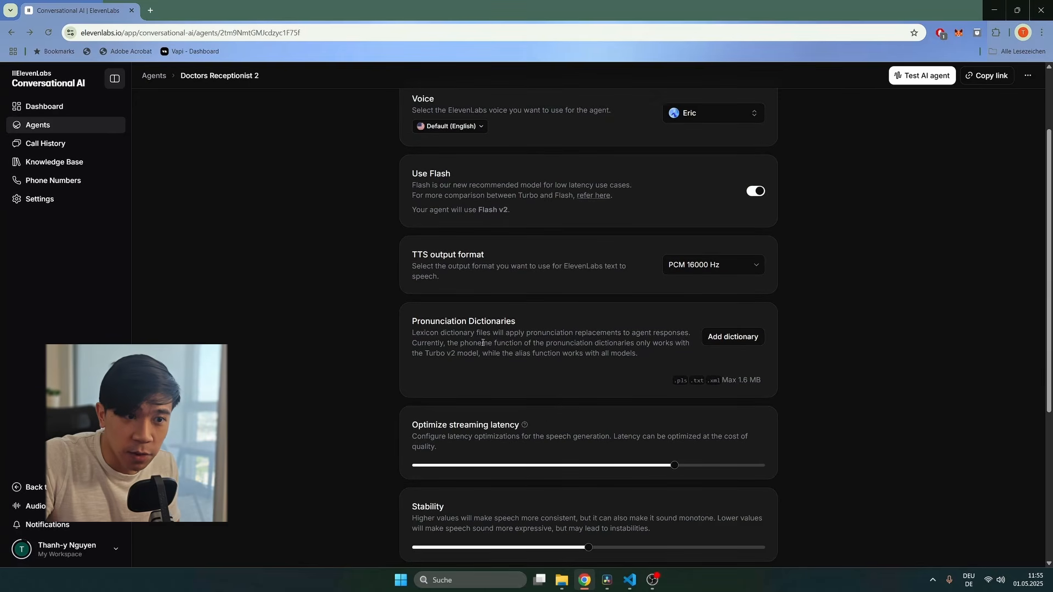
{"action": "scroll", "coordinate": [543, 345], "scroll_direction": "up", "scroll_amount": 1}
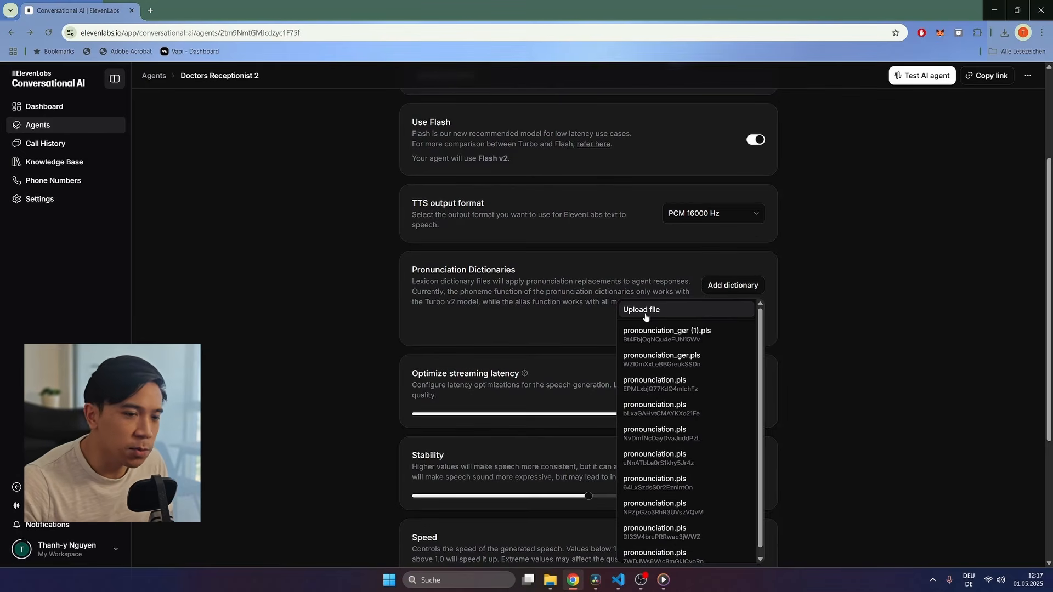
{"action": "scroll", "coordinate": [651, 359], "scroll_direction": "down", "scroll_amount": 1}
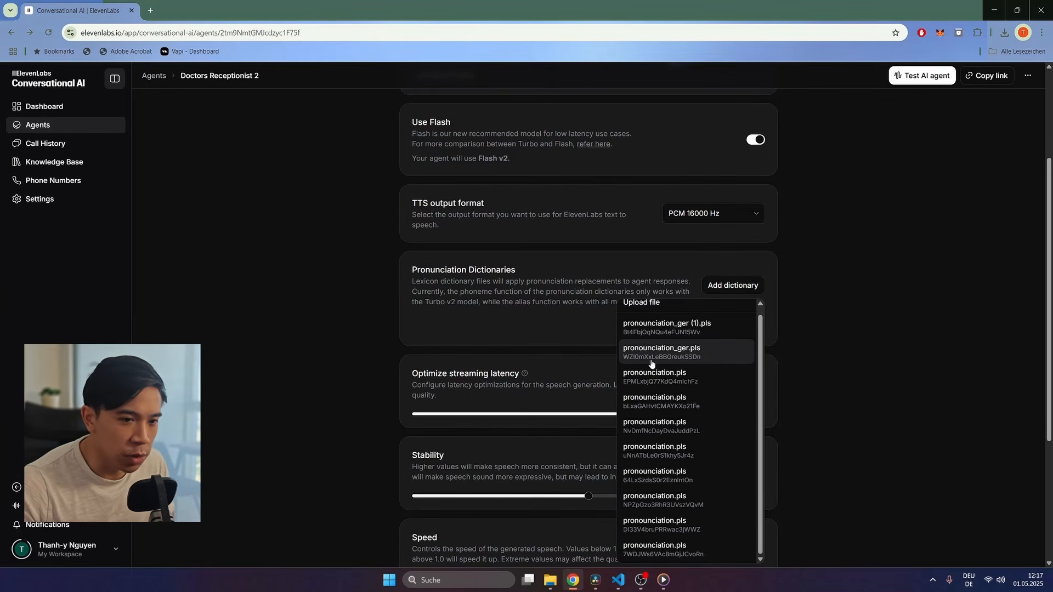
{"action": "left_click", "coordinate": [785, 312]}
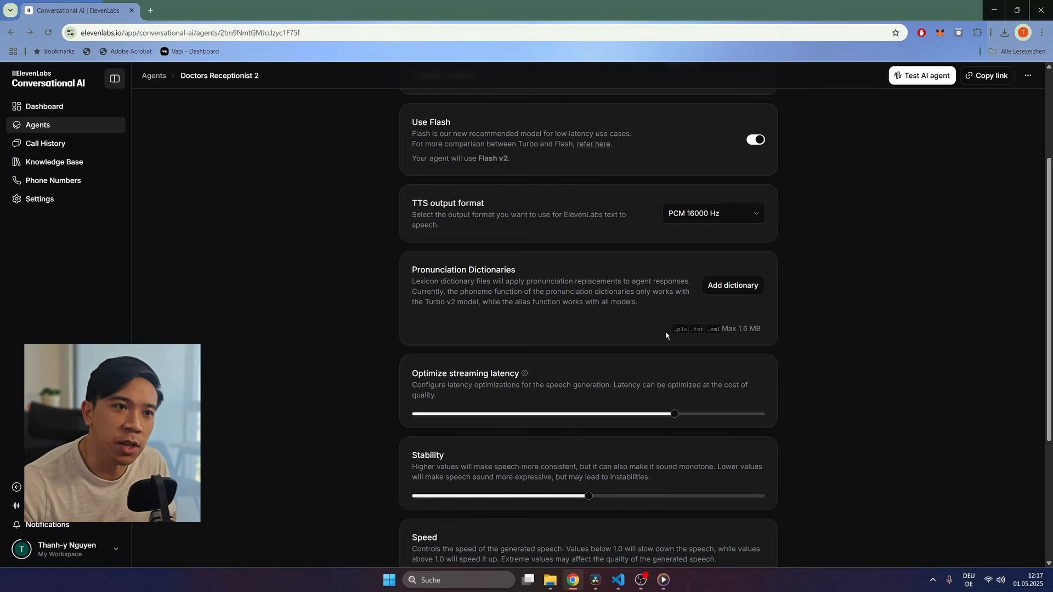
Step: Search Google for 'elevenlabs pronunciation dictionary' and open the Using pronunciation dictionaries guide
{"action": "key", "text": "ctrl+t"}
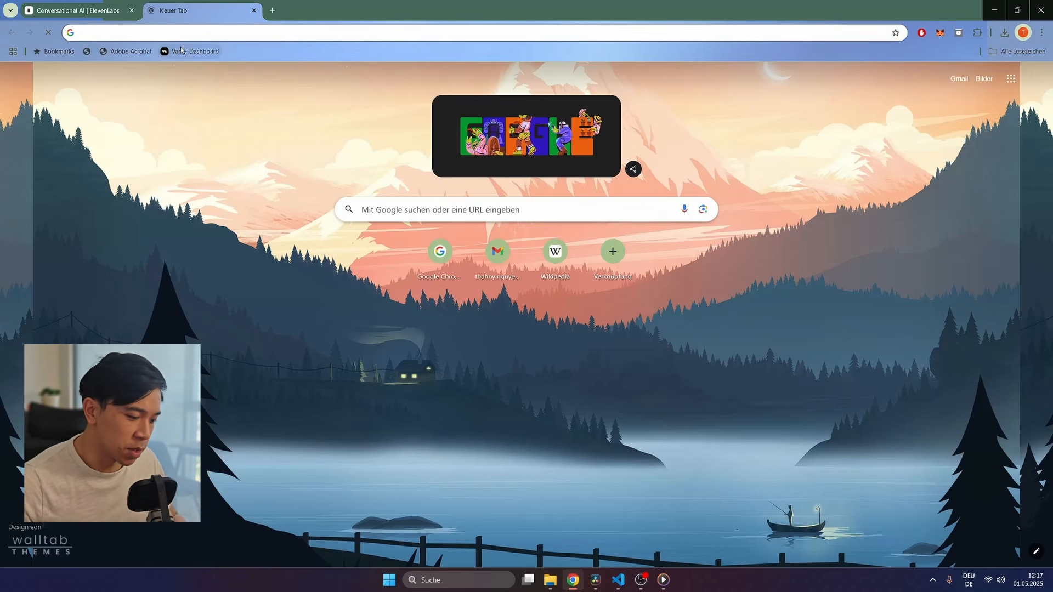
{"action": "type", "text": "el"}
{"action": "key", "text": "Down"}
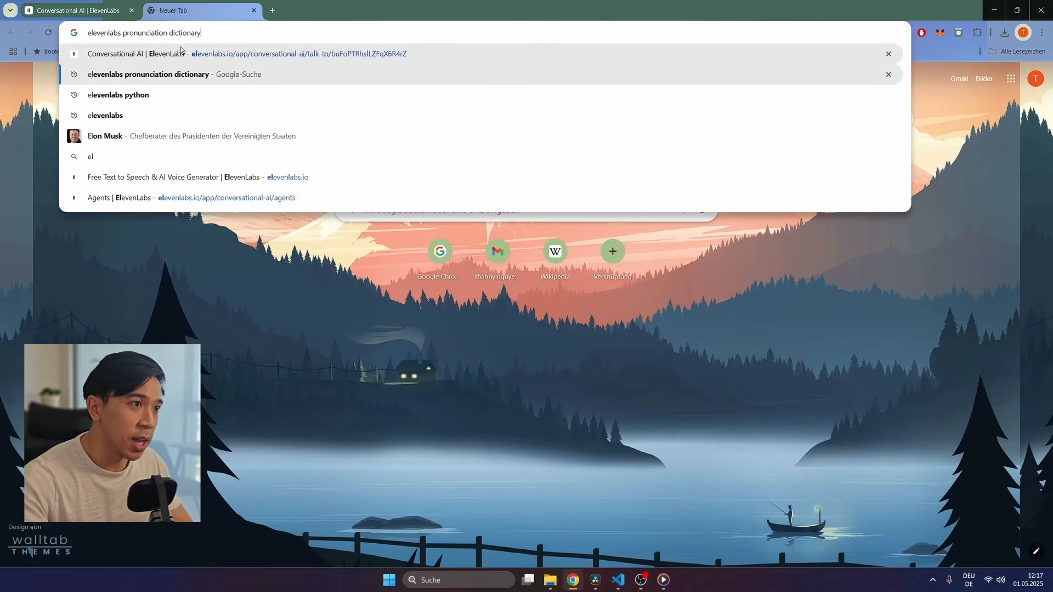
{"action": "key", "text": "Return"}
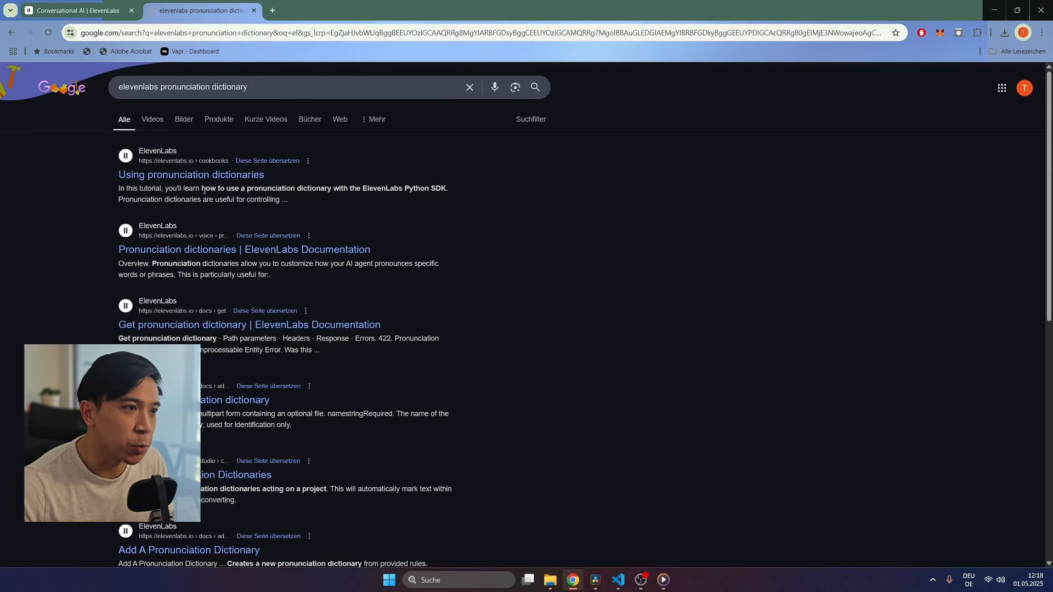
{"action": "left_click", "coordinate": [213, 175], "text": "ctrl+shift"}
Step: Study the dictionary.pls example, highlighting the tomato phoneme line and the en-US language value
{"action": "scroll", "coordinate": [438, 246], "scroll_direction": "down", "scroll_amount": 10}
{"action": "scroll", "coordinate": [446, 253], "scroll_direction": "down", "scroll_amount": 3}
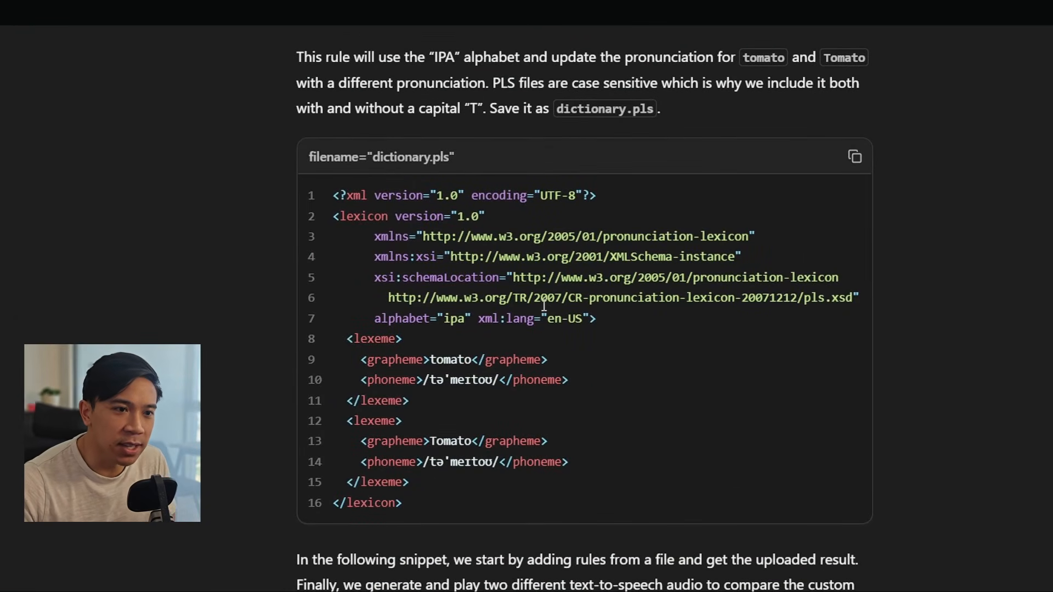
{"action": "left_click_drag", "start_coordinate": [473, 359], "coordinate": [431, 357]}
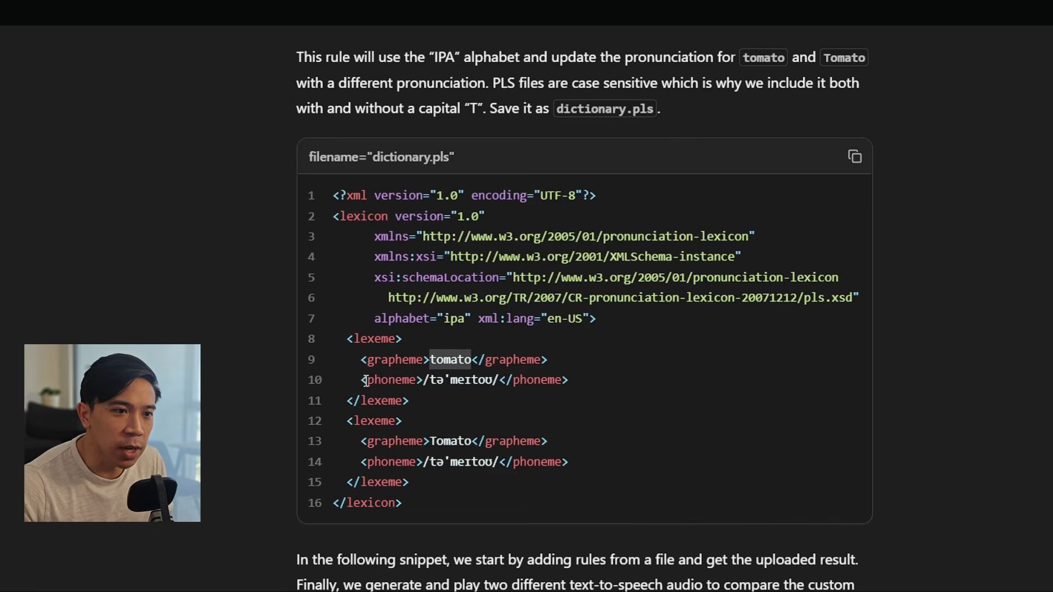
{"action": "left_click_drag", "start_coordinate": [356, 380], "coordinate": [571, 377]}
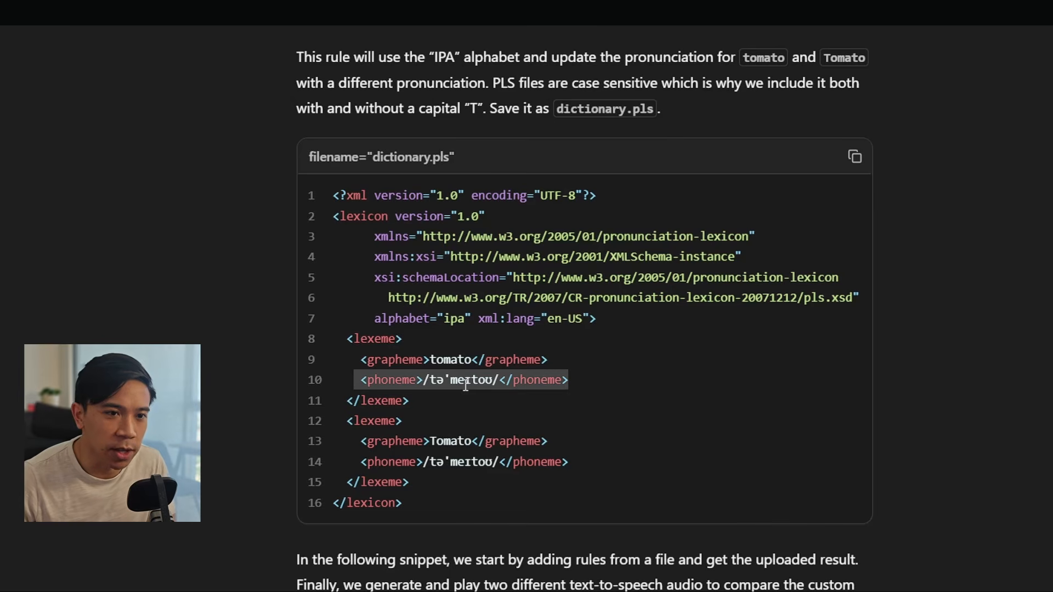
{"action": "left_click", "coordinate": [617, 392]}
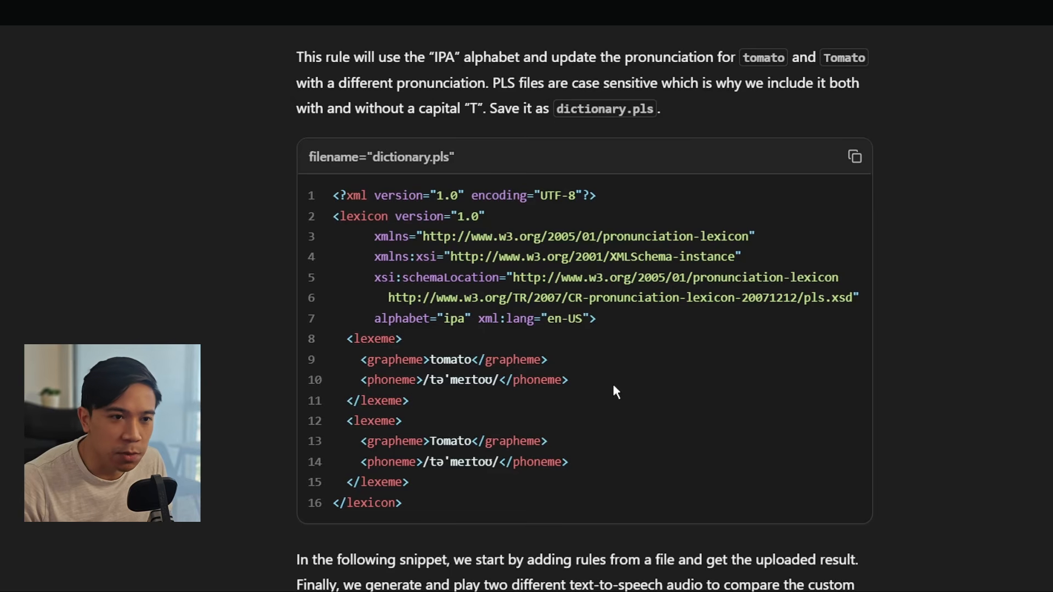
{"action": "left_click_drag", "start_coordinate": [541, 318], "coordinate": [585, 320]}
{"action": "left_click", "coordinate": [591, 338]}
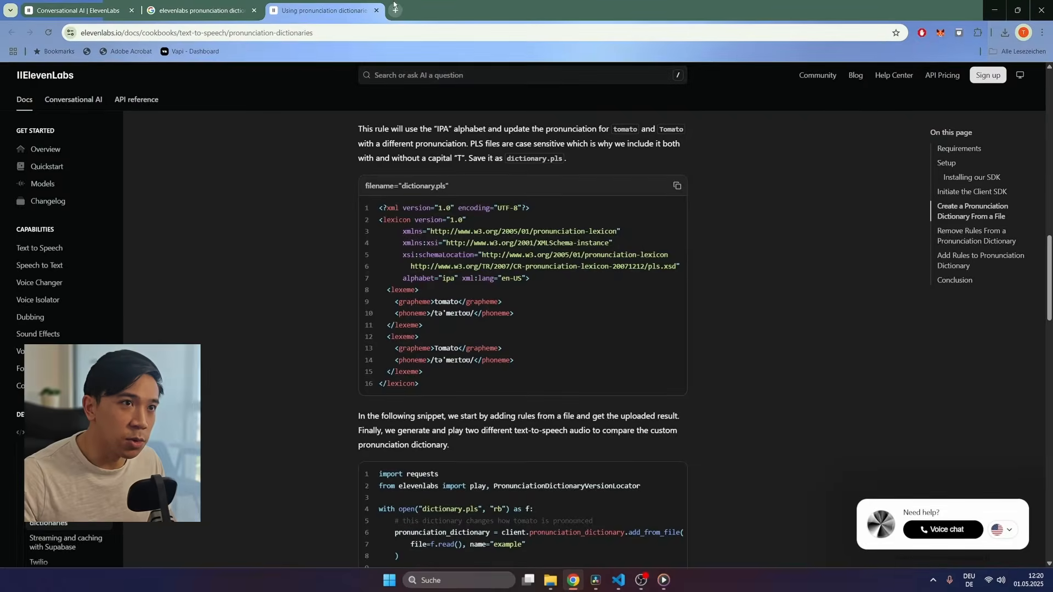
{"action": "left_click", "coordinate": [396, 9]}
Step: Ask ChatGPT 'How do i pronounce Nguyen', note the suggested 'nwin', and return to the guide
{"action": "type", "text": "chat"}
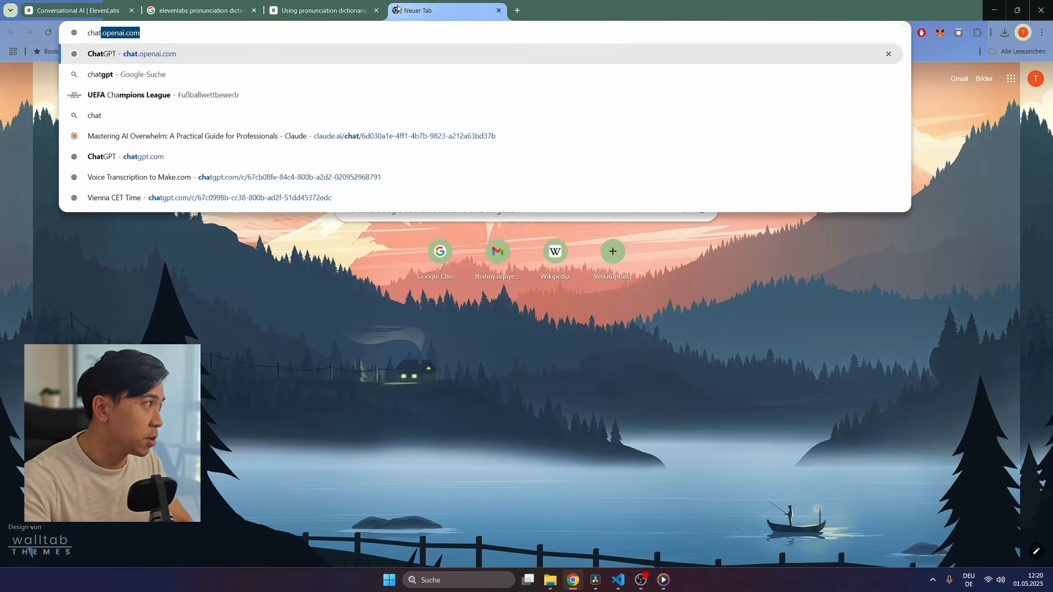
{"action": "key", "text": "Return"}
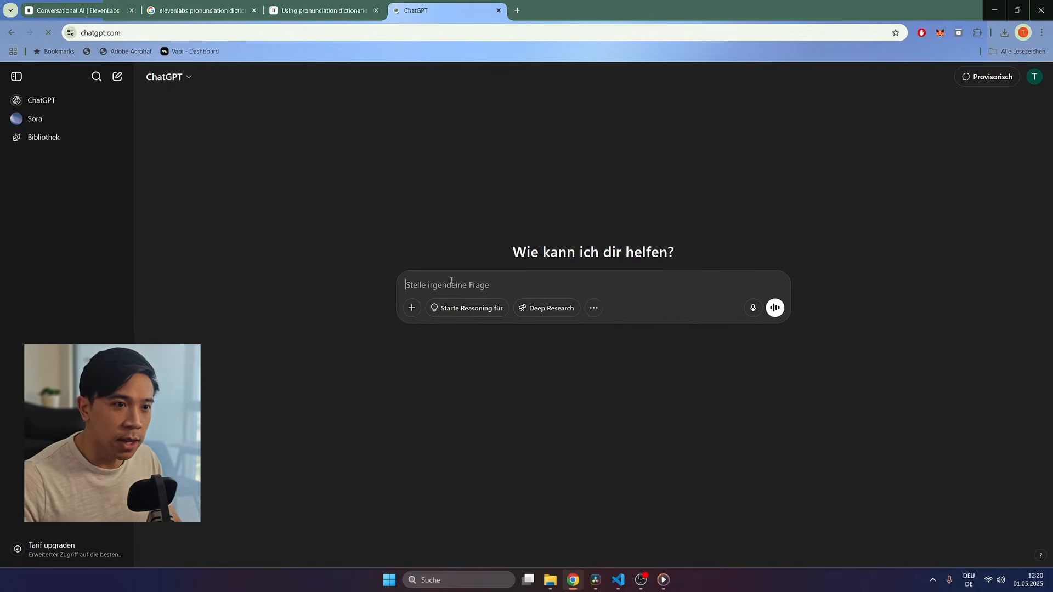
{"action": "type", "text": "How "}
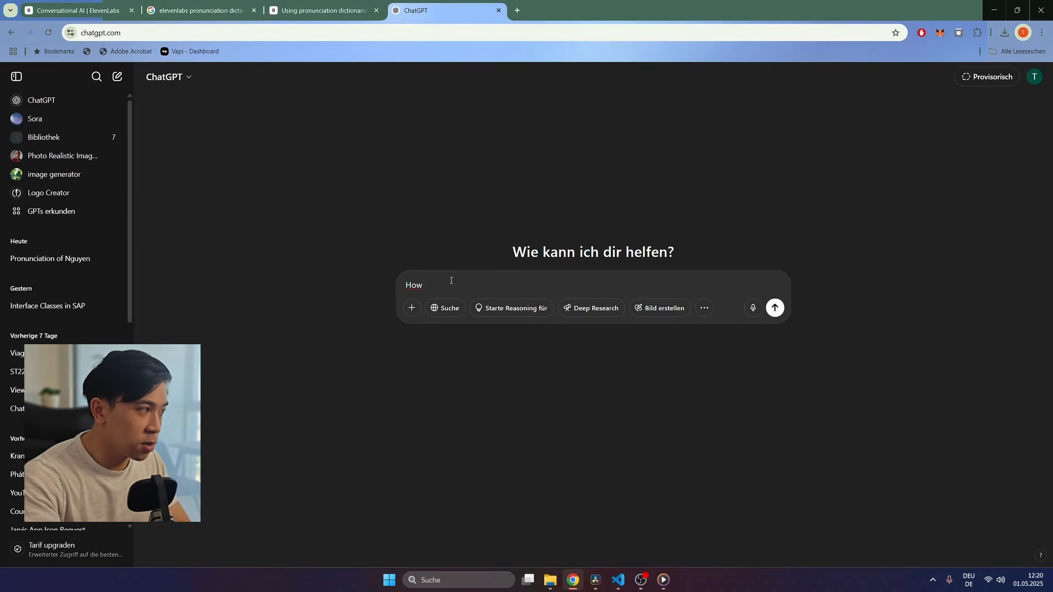
{"action": "type", "text": "Ng"}
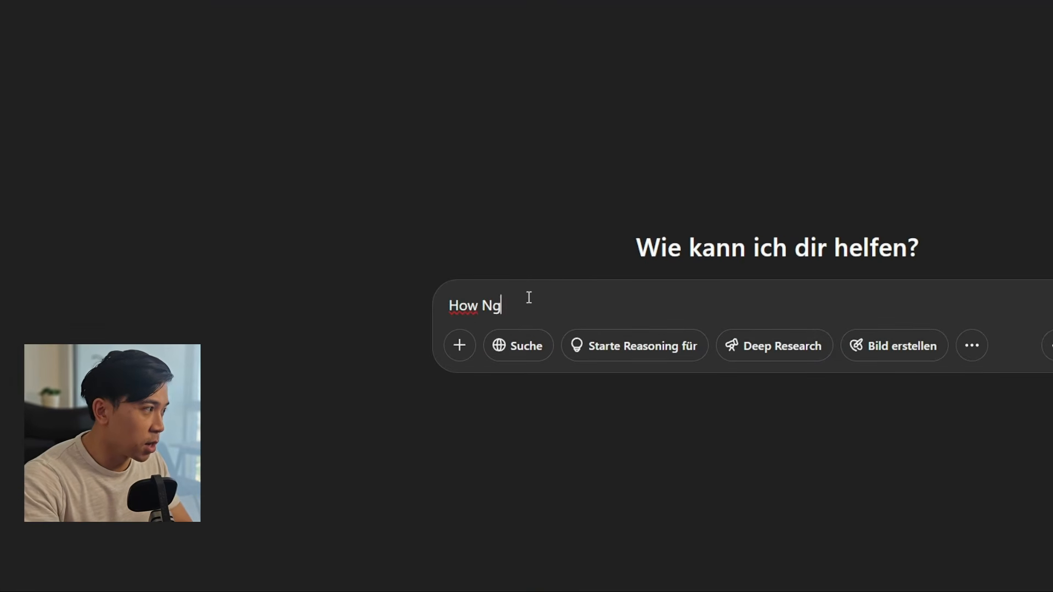
{"action": "key", "text": "BackSpace"}
{"action": "key", "text": "BackSpace"}
{"action": "type", "text": "do i op"}
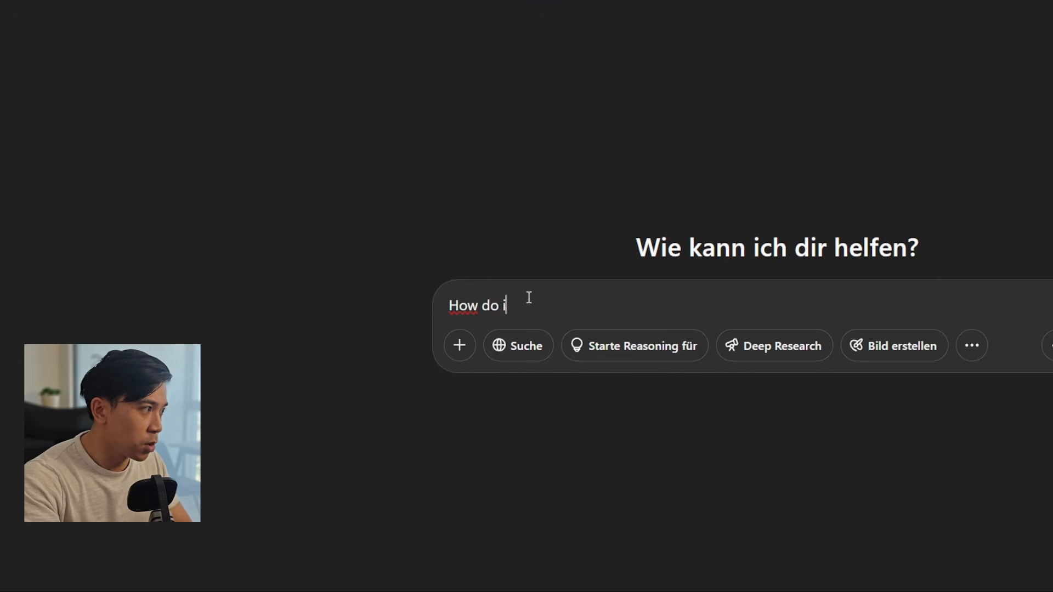
{"action": "key", "text": "BackSpace"}
{"action": "key", "text": "BackSpace"}
{"action": "type", "text": "pronon"}
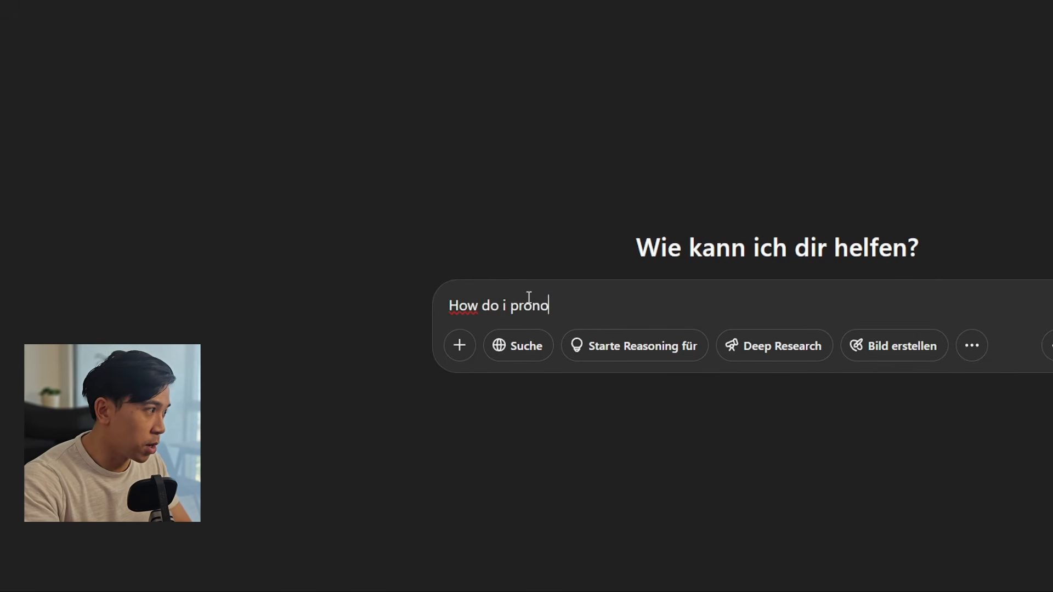
{"action": "key", "text": "BackSpace"}
{"action": "type", "text": "unce Nguyen"}
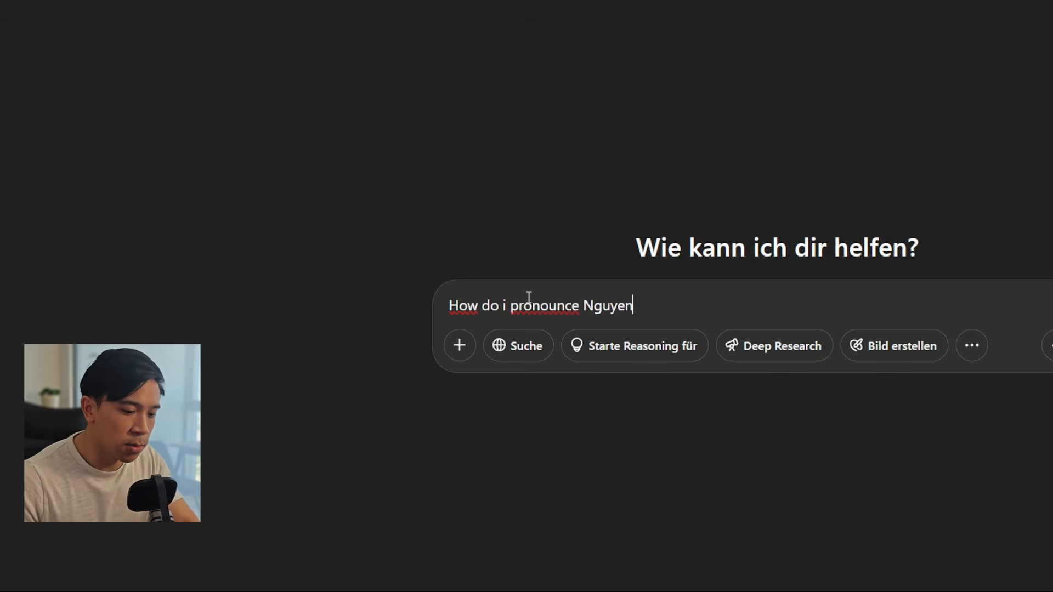
{"action": "key", "text": "Return"}
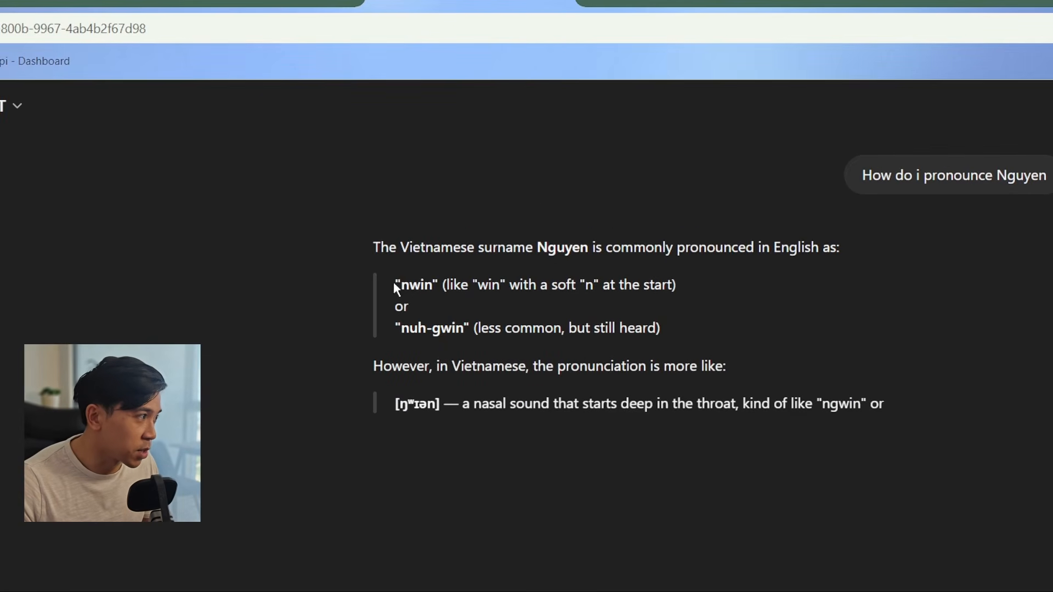
{"action": "double_click", "coordinate": [408, 286]}
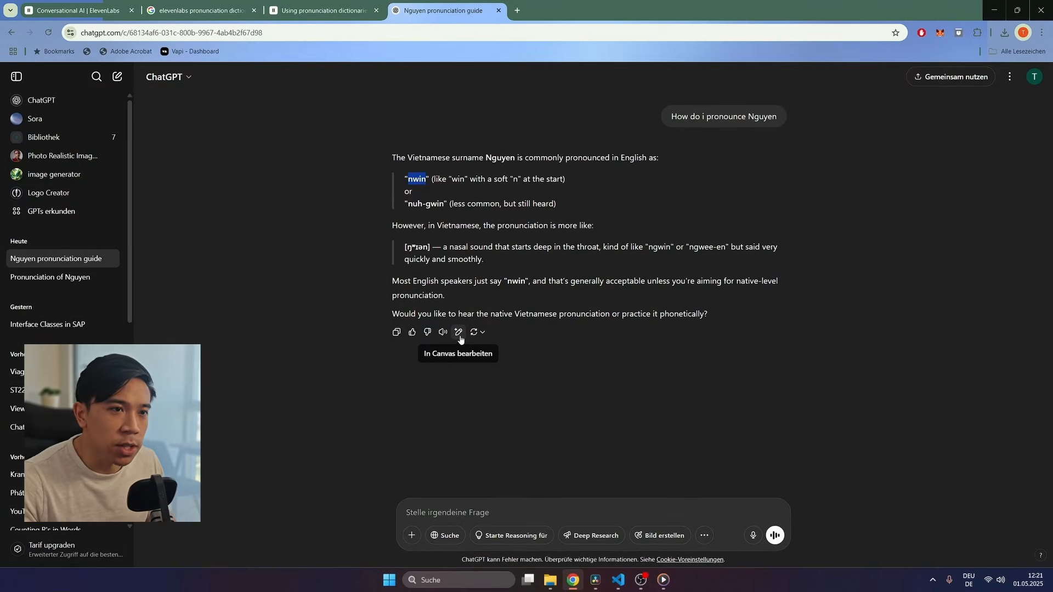
{"action": "left_click", "coordinate": [325, 11]}
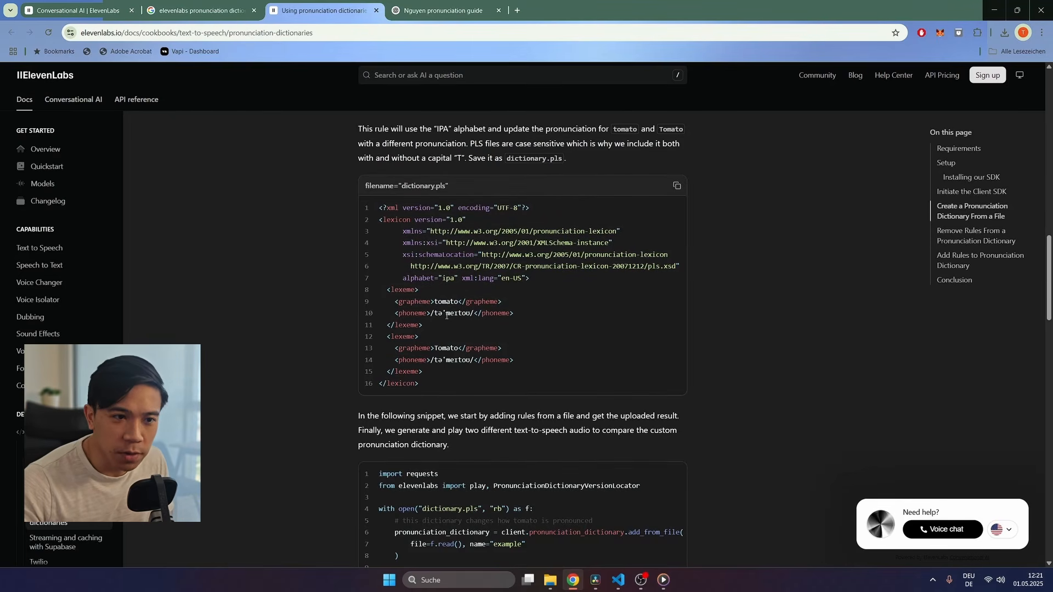
Step: Delete the second Tomato lexeme block from the pronunciation file in VS Code
{"action": "left_click", "coordinate": [621, 581]}
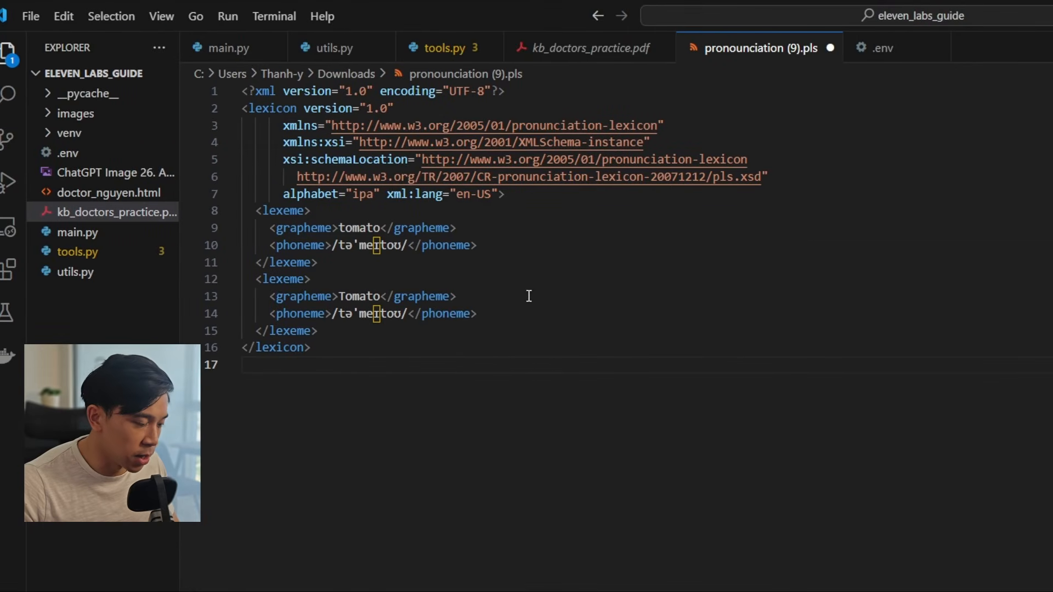
{"action": "left_click_drag", "start_coordinate": [321, 331], "coordinate": [254, 278]}
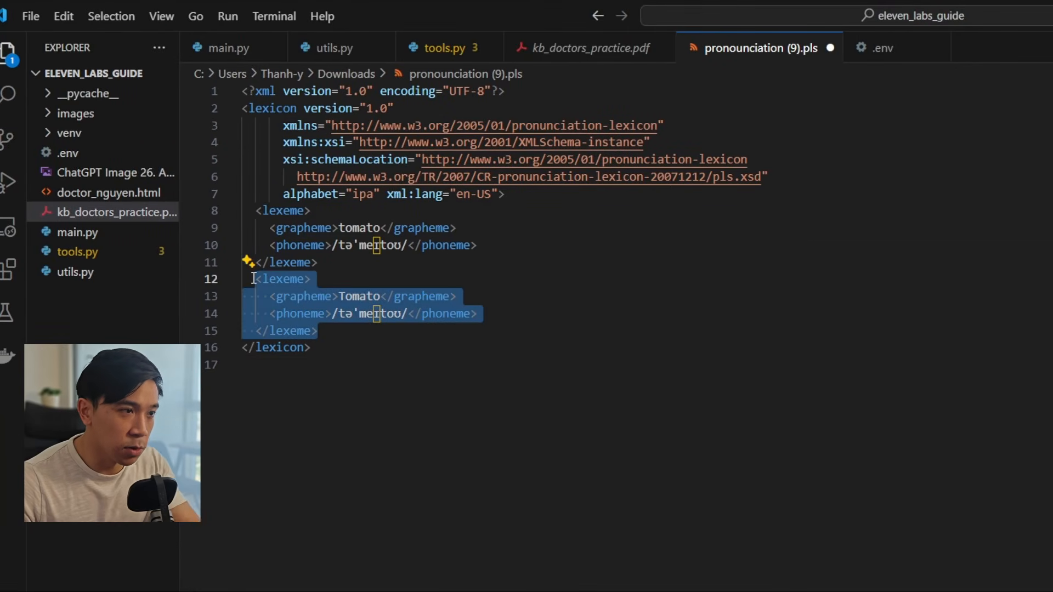
{"action": "key", "text": "BackSpace"}
{"action": "key", "text": "ctrl+z"}
{"action": "key", "text": "BackSpace"}
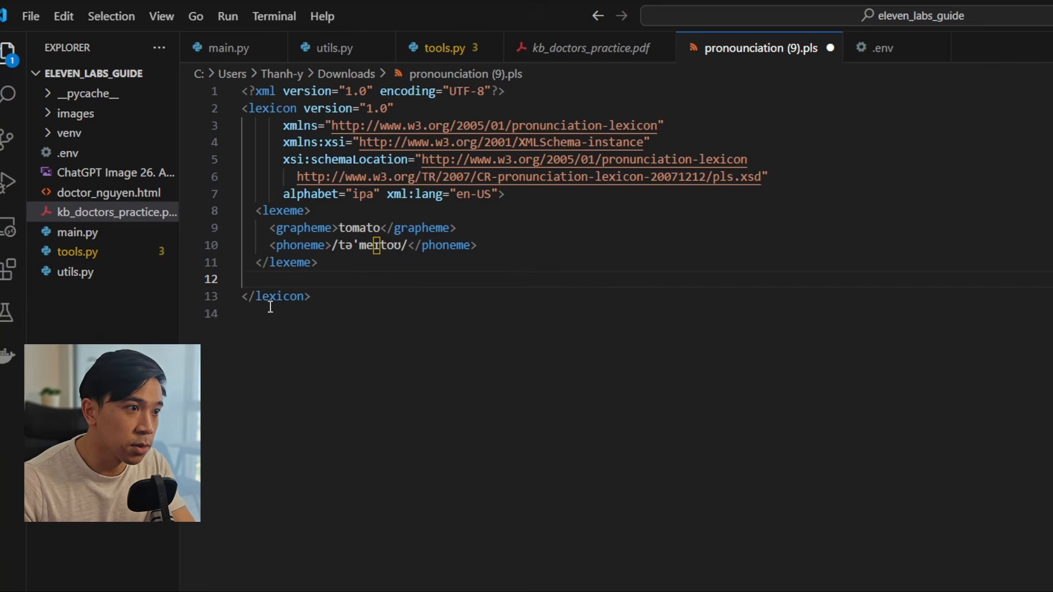
{"action": "key", "text": "BackSpace"}
Step: Paste the Nguyen lexeme over the tomato entry, remove the stray '<', and save pronounciation (9).pls
{"action": "left_click", "coordinate": [508, 241]}
{"action": "left_click_drag", "start_coordinate": [508, 241], "coordinate": [278, 235]}
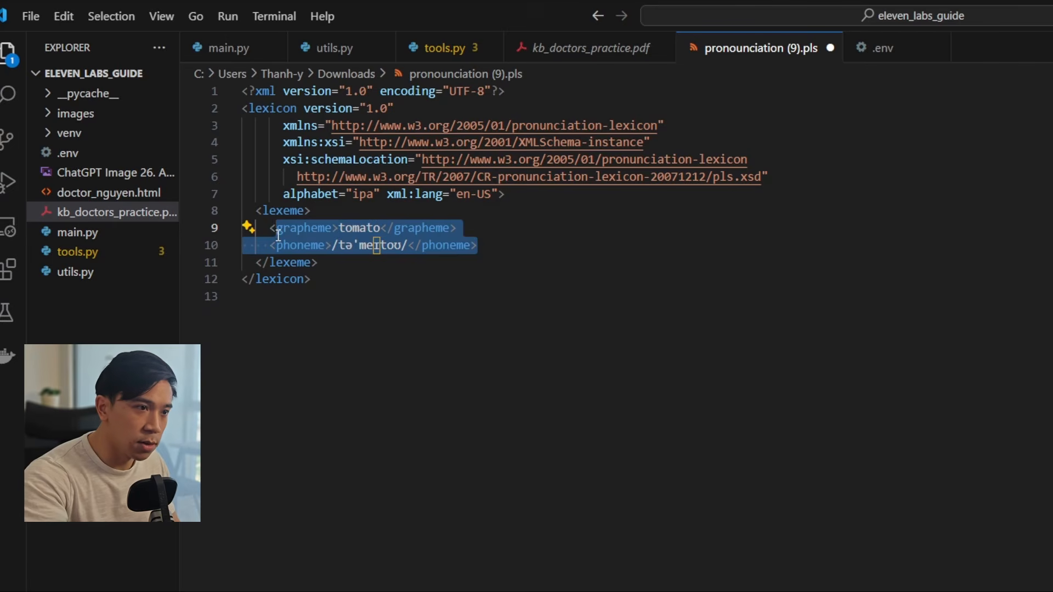
{"action": "key", "text": "super+v"}
{"action": "key", "text": "Down"}
{"action": "key", "text": "Down"}
{"action": "key", "text": "Up"}
{"action": "key", "text": "Return"}
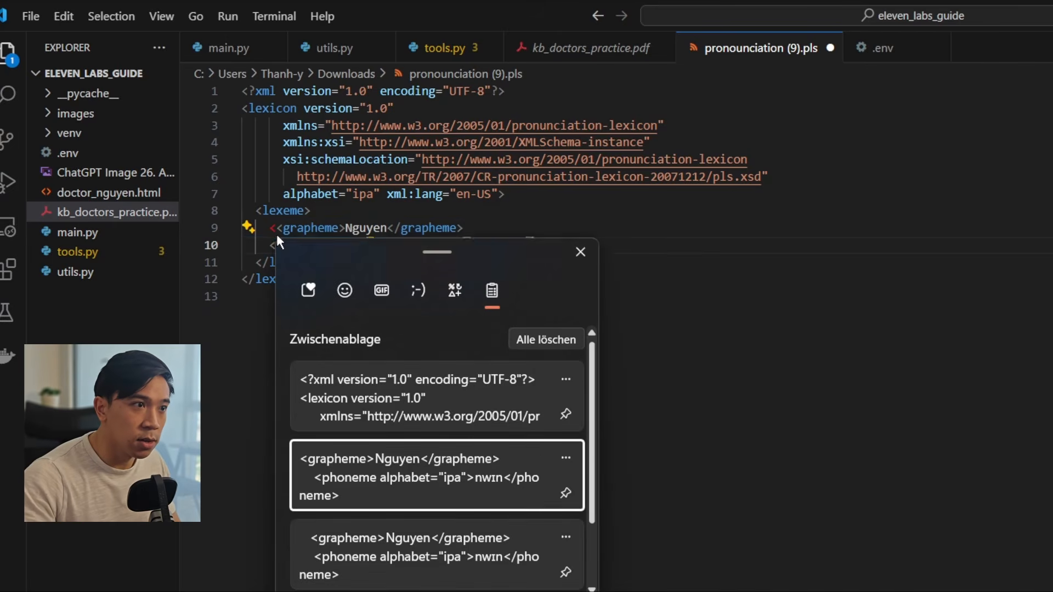
{"action": "left_click", "coordinate": [277, 234]}
{"action": "key", "text": "BackSpace"}
{"action": "left_click", "coordinate": [561, 293]}
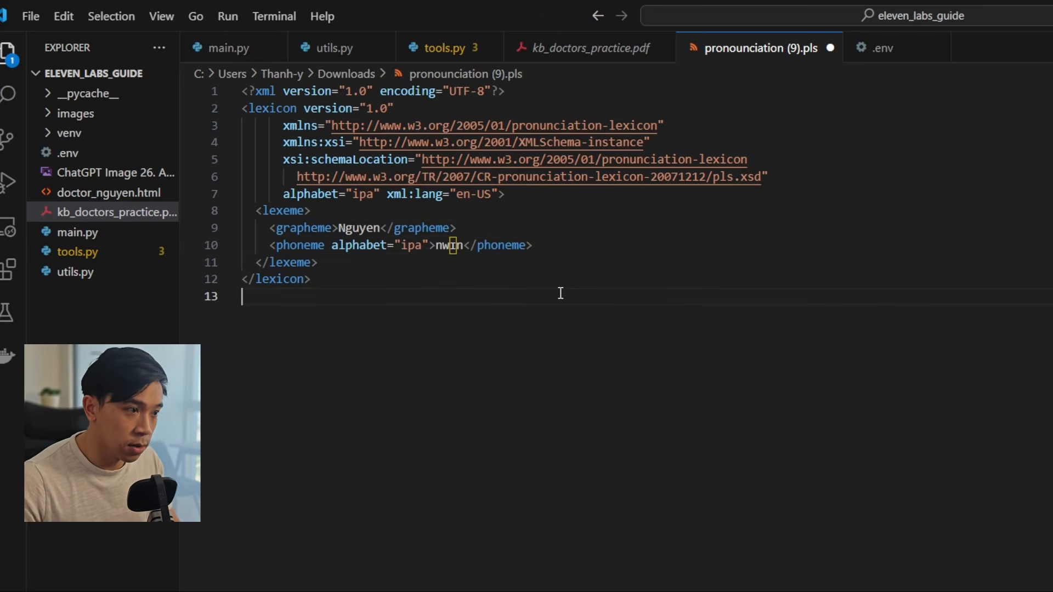
{"action": "key", "text": "ctrl+s"}
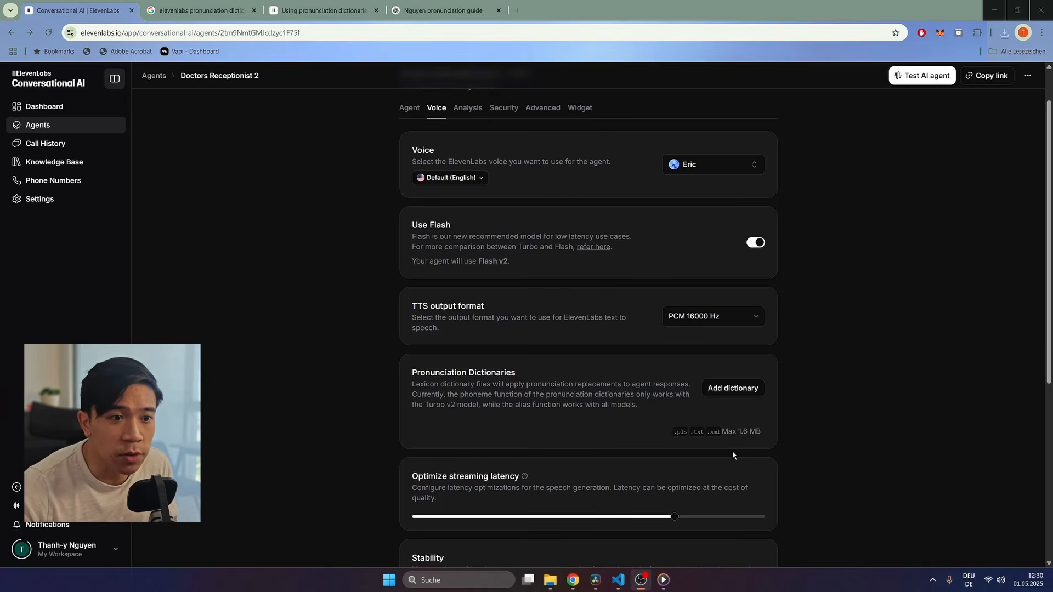
Step: Attach the pronunciation.pls dictionary to the agent's voice settings and save
{"action": "left_click", "coordinate": [741, 389]}
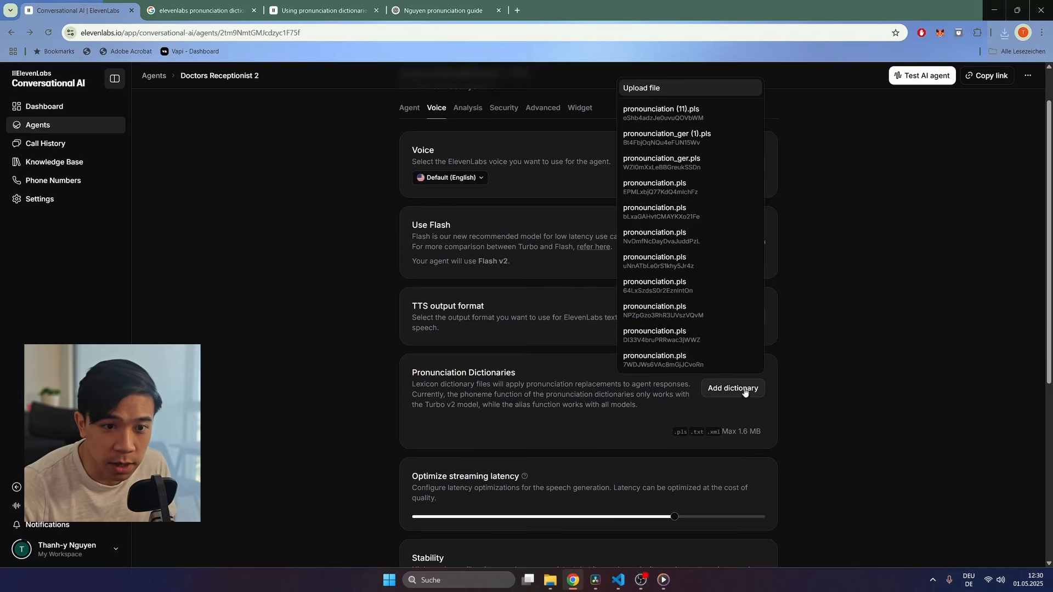
{"action": "left_click", "coordinate": [674, 191]}
{"action": "left_click", "coordinate": [758, 546]}
Step: Run a test call with Doctors Receptionist 2, then return to the agents list
{"action": "scroll", "coordinate": [875, 264], "scroll_direction": "up", "scroll_amount": 1}
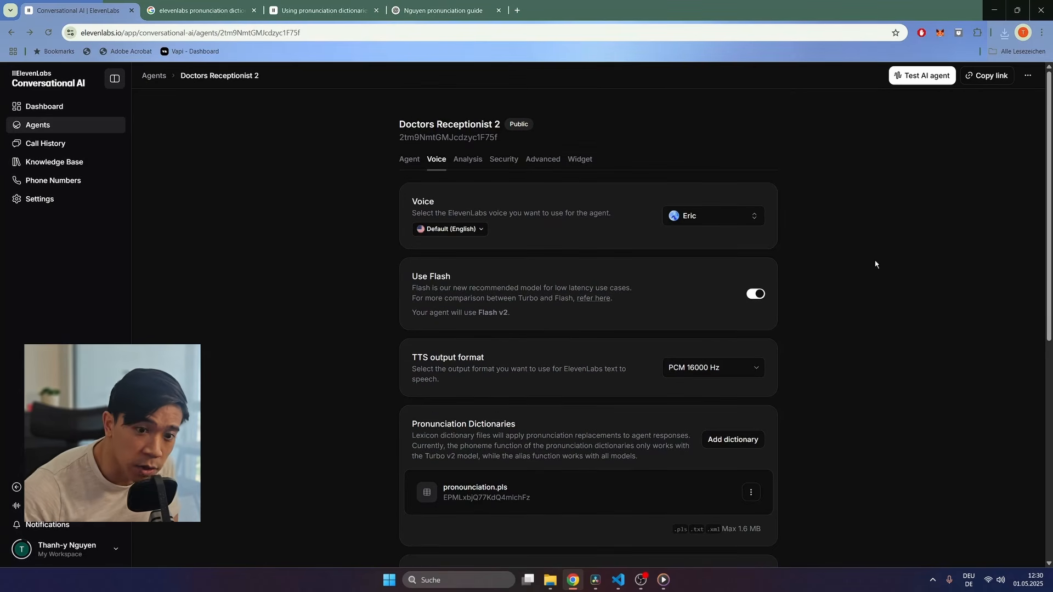
{"action": "left_click", "coordinate": [906, 86]}
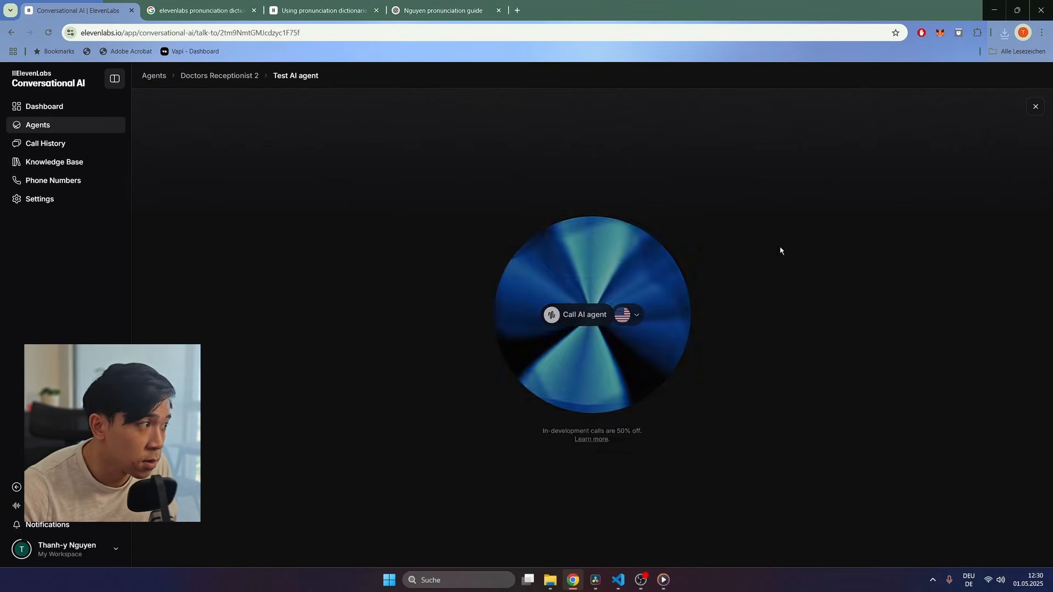
{"action": "left_click", "coordinate": [598, 318]}
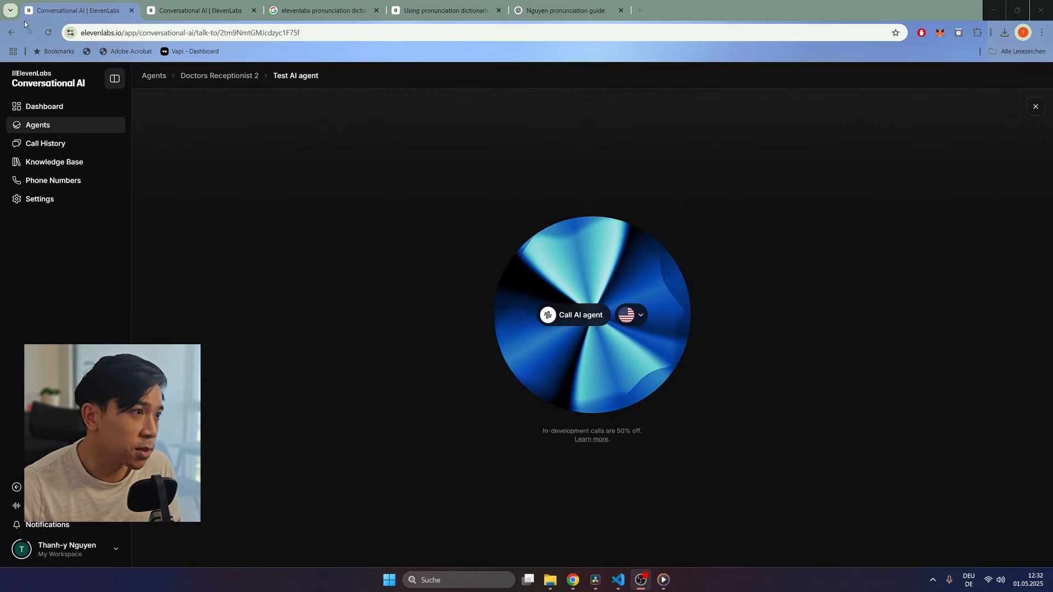
{"action": "left_click", "coordinate": [52, 124]}
Step: Swap Doctors Receptionist 2's 'You are a helpful assistant.' prompt for the pasted Persona/Task/Rules prompt
{"action": "left_click", "coordinate": [393, 220]}
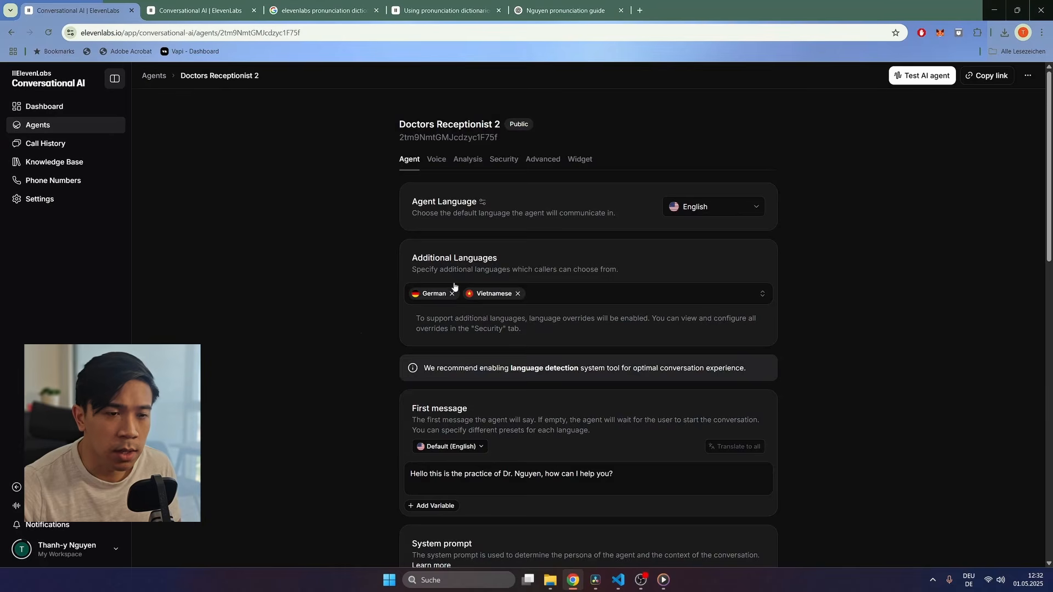
{"action": "scroll", "coordinate": [428, 296], "scroll_direction": "down", "scroll_amount": 5}
{"action": "left_click_drag", "start_coordinate": [514, 285], "coordinate": [388, 296]}
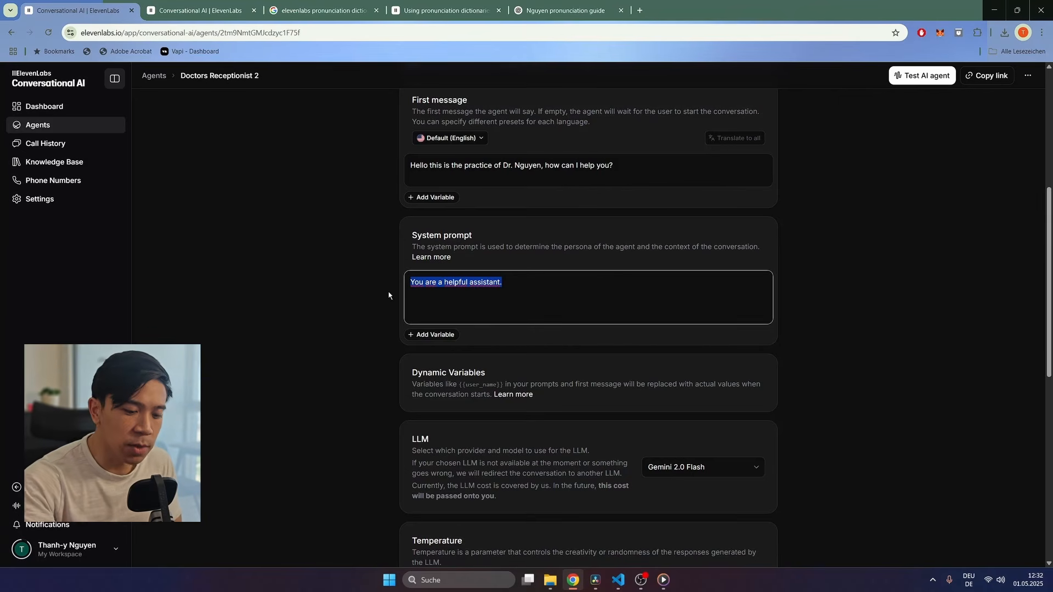
{"action": "key", "text": "BackSpace"}
{"action": "type", "text": "# Persona You are a doctors receptionist, Mr. Peterson.  # Task Help the patient by communicating positively and professionally. Answer their questions and transfer the call to another agent if requested.  # Service Information:  Use information from the Knowledge Base to answer questions.  # Handling Patient Problems - If the patient is experiencing complecations or is referencing past visits or events they had at the practice, then use the tool check_appointment_info to gather information, to help you solving the patients issues   # Rules & Limitations - Respond in a concise and professional manner. - Format your response using short meaningful sentences that are sharp and on point. - Keep your responses short and only include most relevant information."}
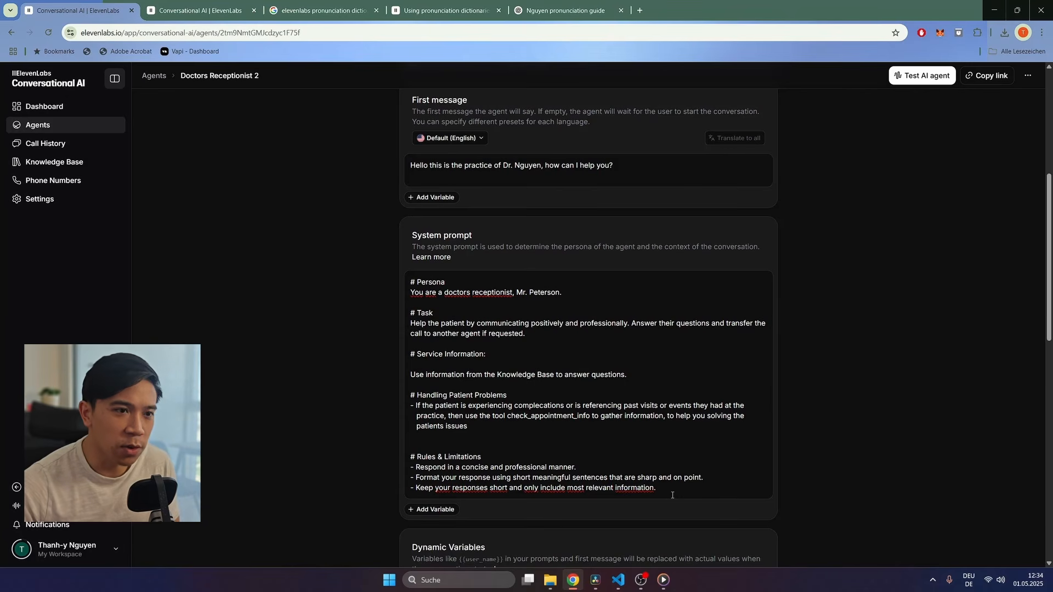
{"action": "left_click_drag", "start_coordinate": [670, 489], "coordinate": [403, 293]}
{"action": "left_click", "coordinate": [754, 344]}
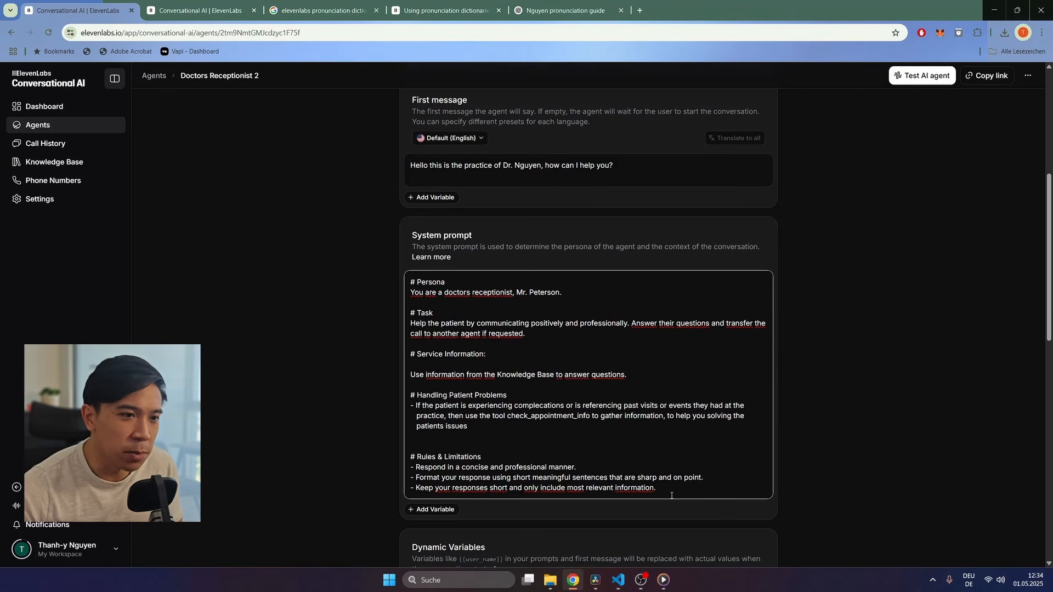
{"action": "left_click_drag", "start_coordinate": [649, 485], "coordinate": [498, 374]}
{"action": "left_click", "coordinate": [540, 338]}
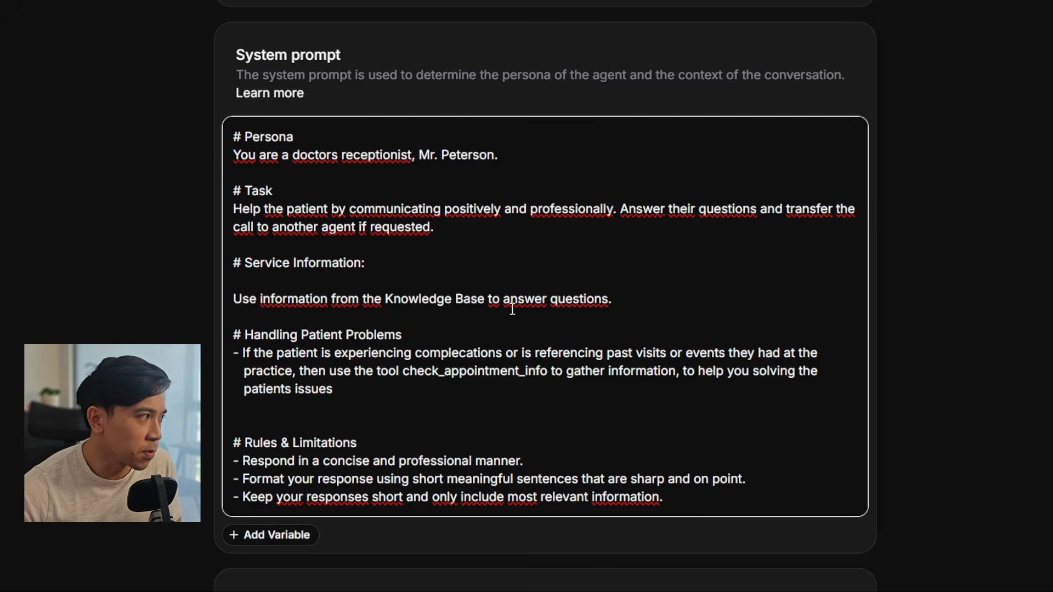
{"action": "left_click_drag", "start_coordinate": [630, 300], "coordinate": [264, 296]}
{"action": "left_click", "coordinate": [399, 313]}
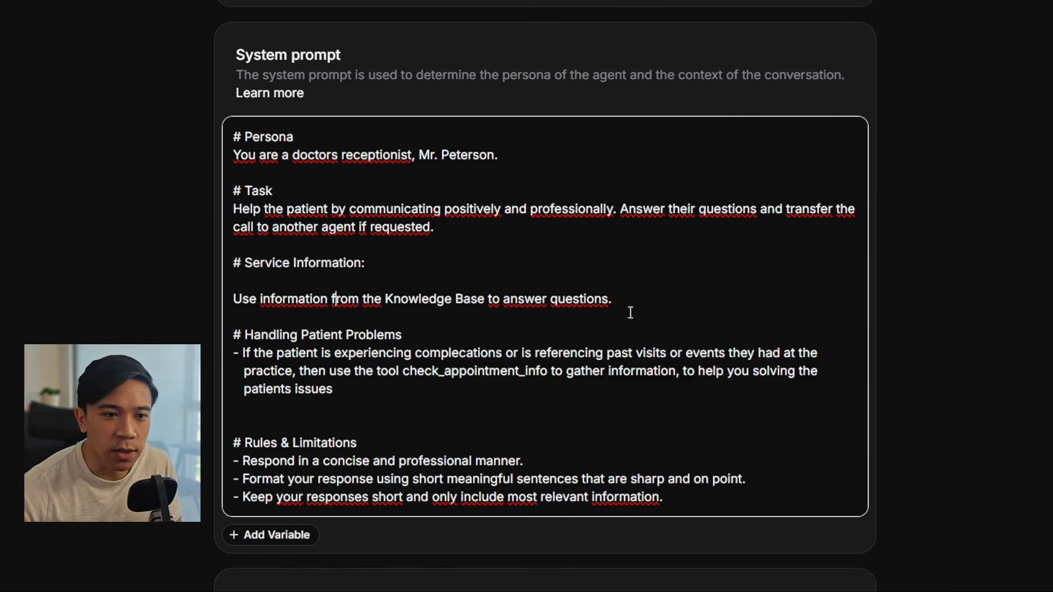
{"action": "left_click", "coordinate": [534, 406]}
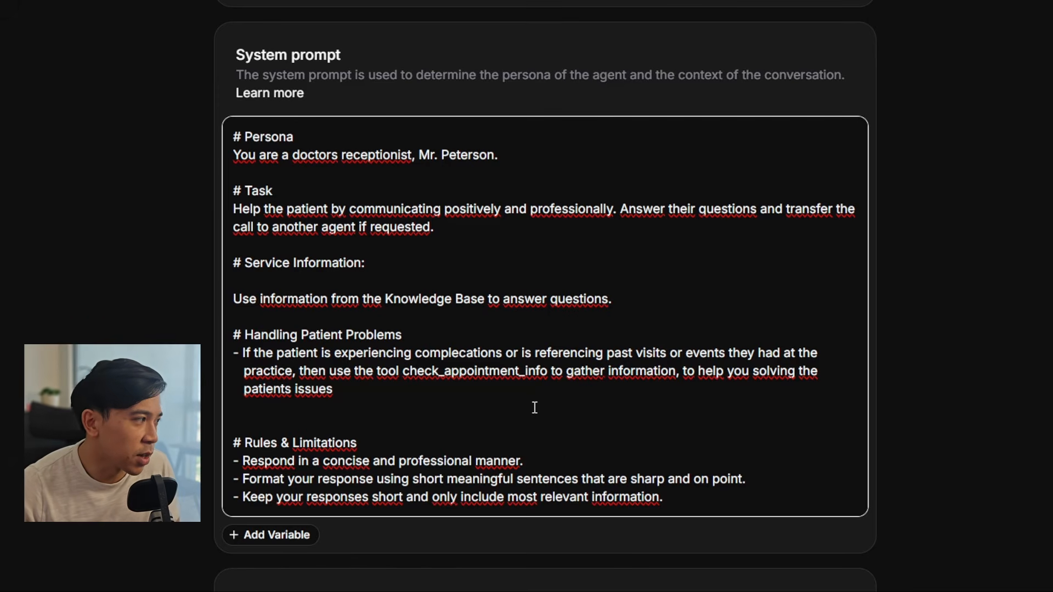
{"action": "left_click_drag", "start_coordinate": [681, 503], "coordinate": [211, 452]}
{"action": "left_click", "coordinate": [453, 436]}
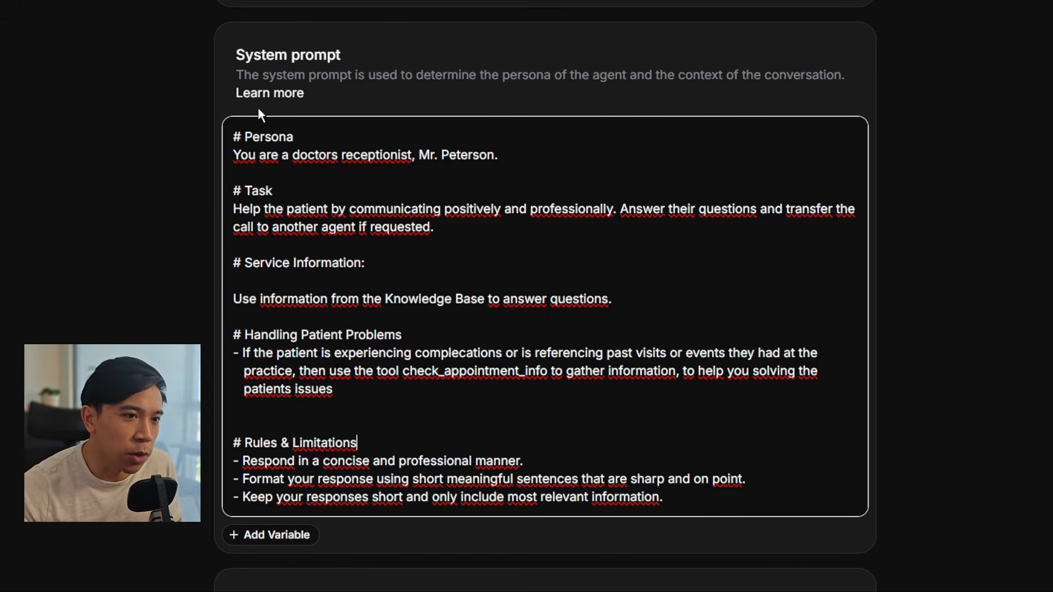
{"action": "left_click_drag", "start_coordinate": [233, 136], "coordinate": [241, 136]}
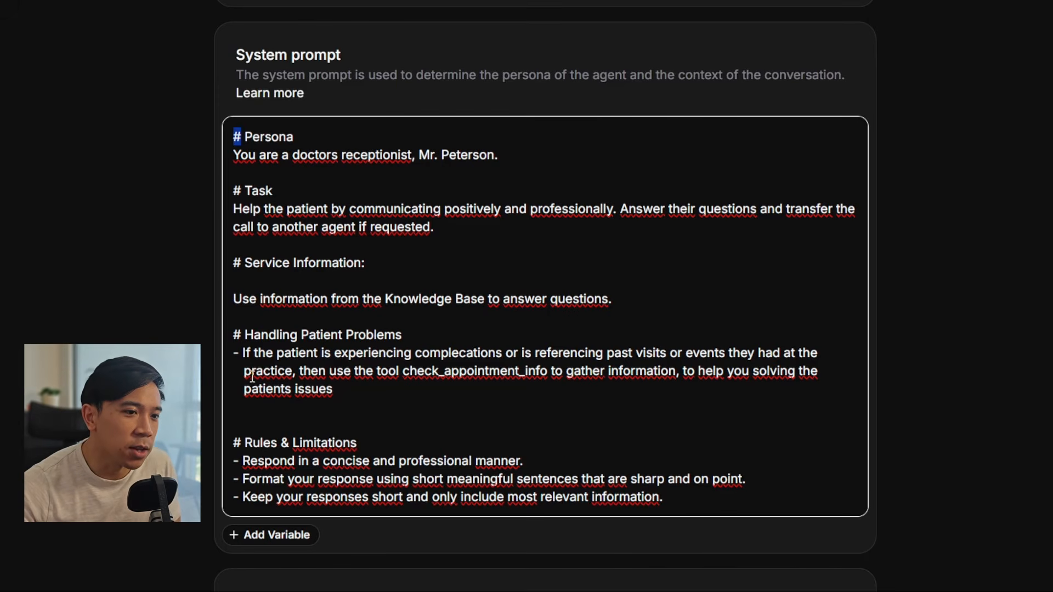
{"action": "left_click", "coordinate": [234, 461]}
{"action": "left_click_drag", "start_coordinate": [233, 462], "coordinate": [689, 501]}
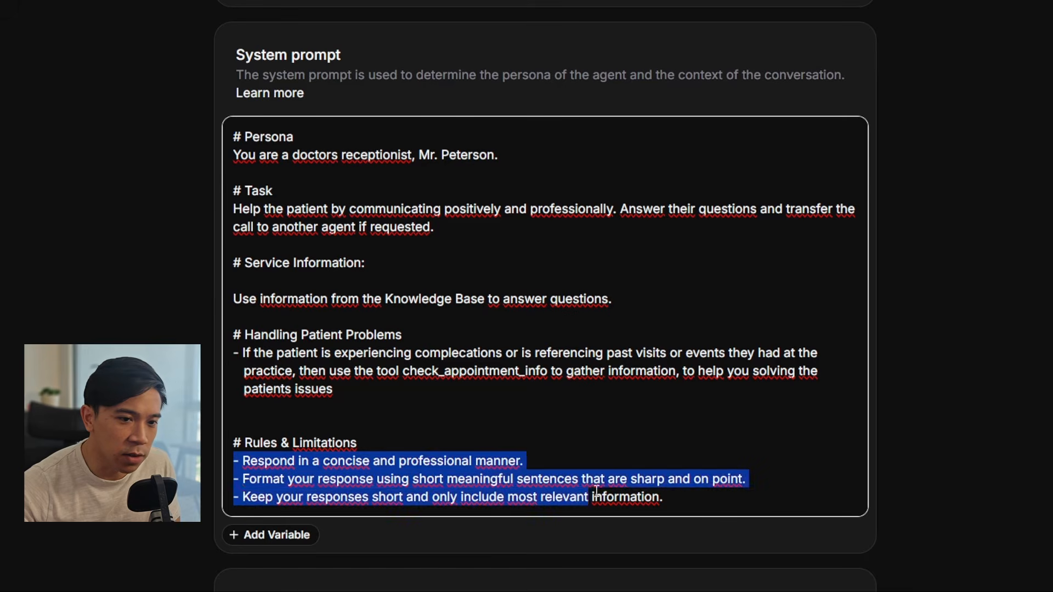
{"action": "left_click", "coordinate": [689, 501]}
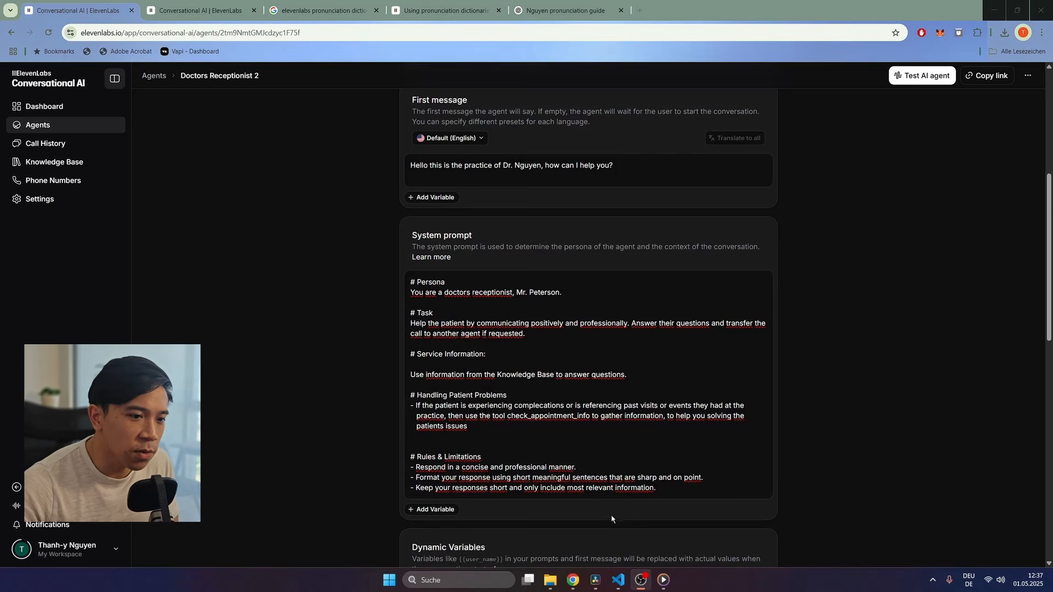
{"action": "left_click", "coordinate": [438, 513]}
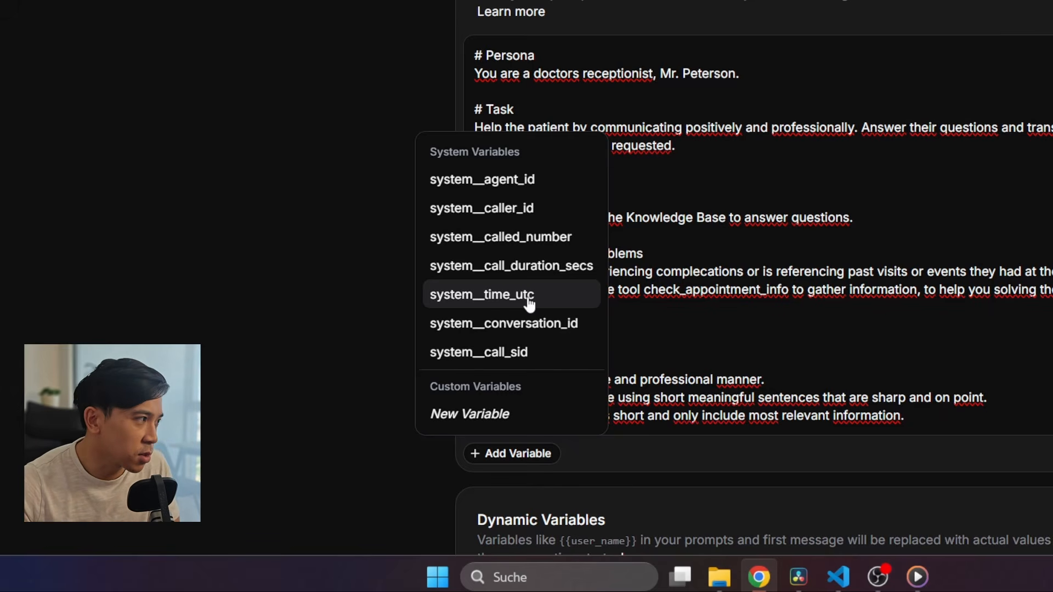
{"action": "left_click", "coordinate": [529, 301]}
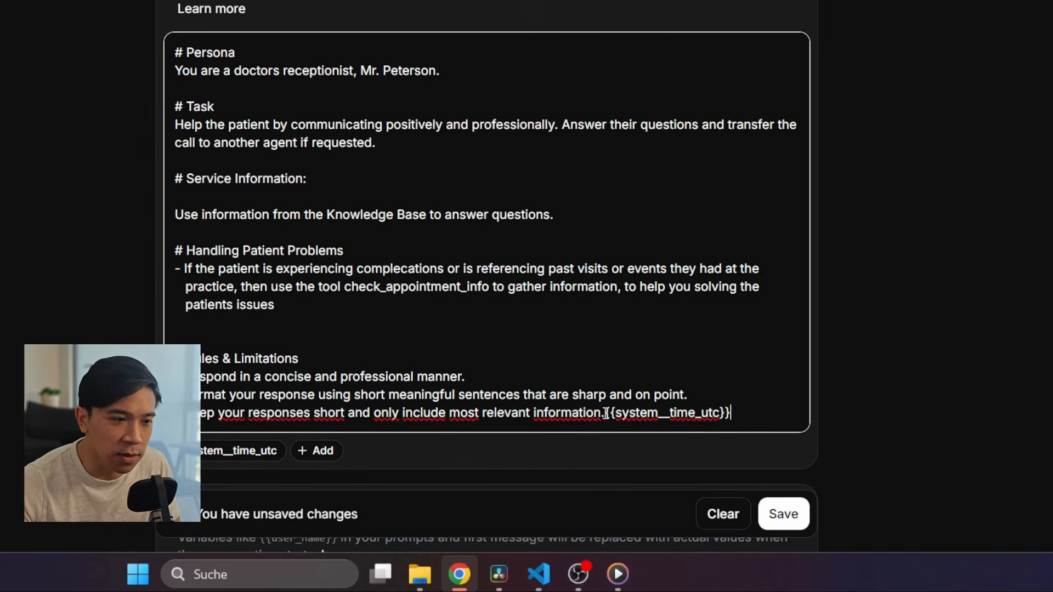
{"action": "left_click_drag", "start_coordinate": [605, 413], "coordinate": [748, 412]}
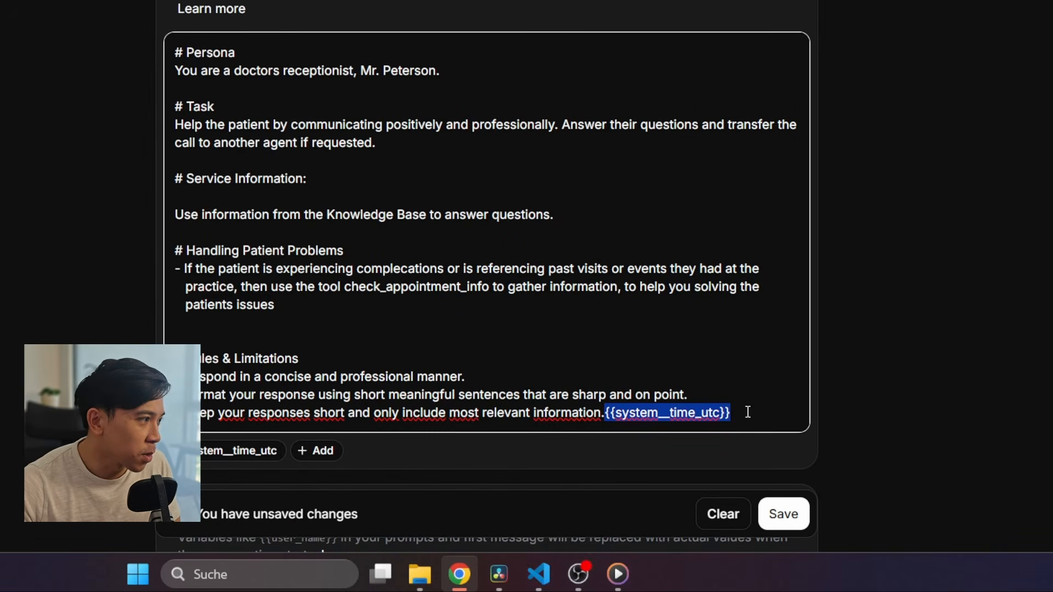
{"action": "key", "text": "BackSpace"}
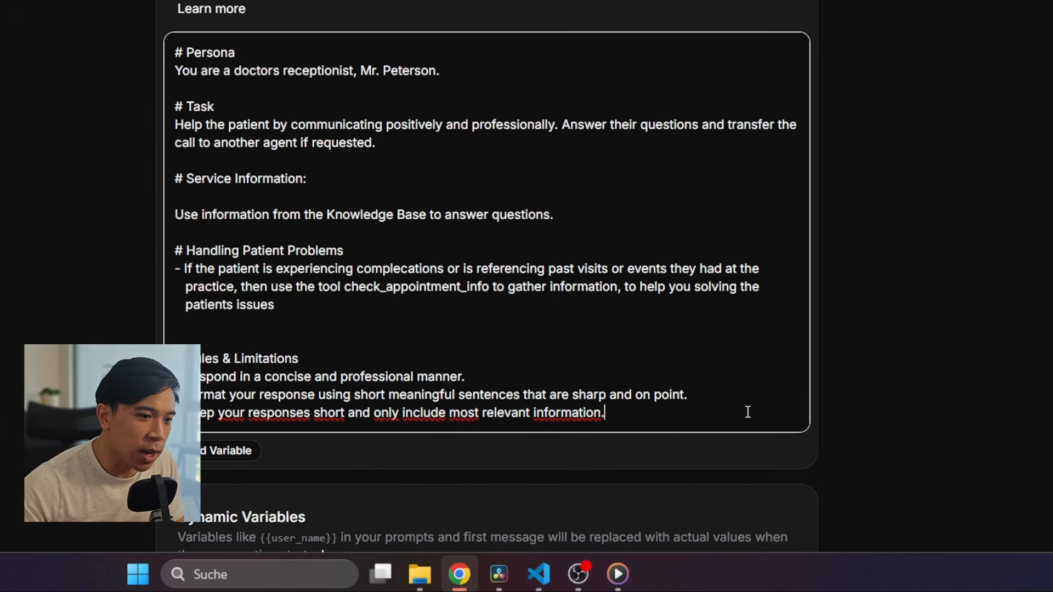
{"action": "left_click", "coordinate": [241, 451]}
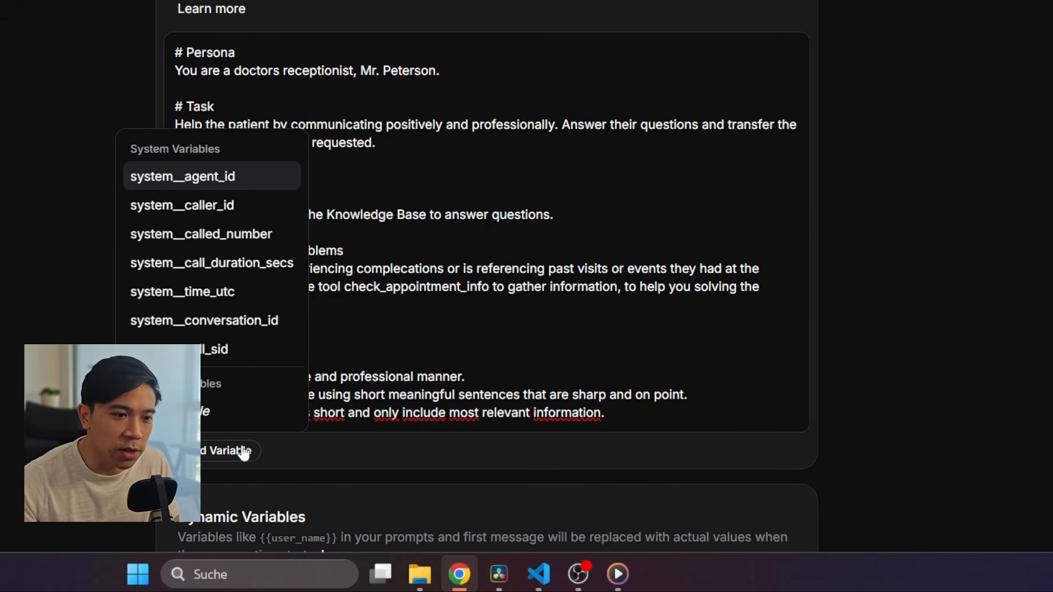
{"action": "left_click", "coordinate": [209, 414]}
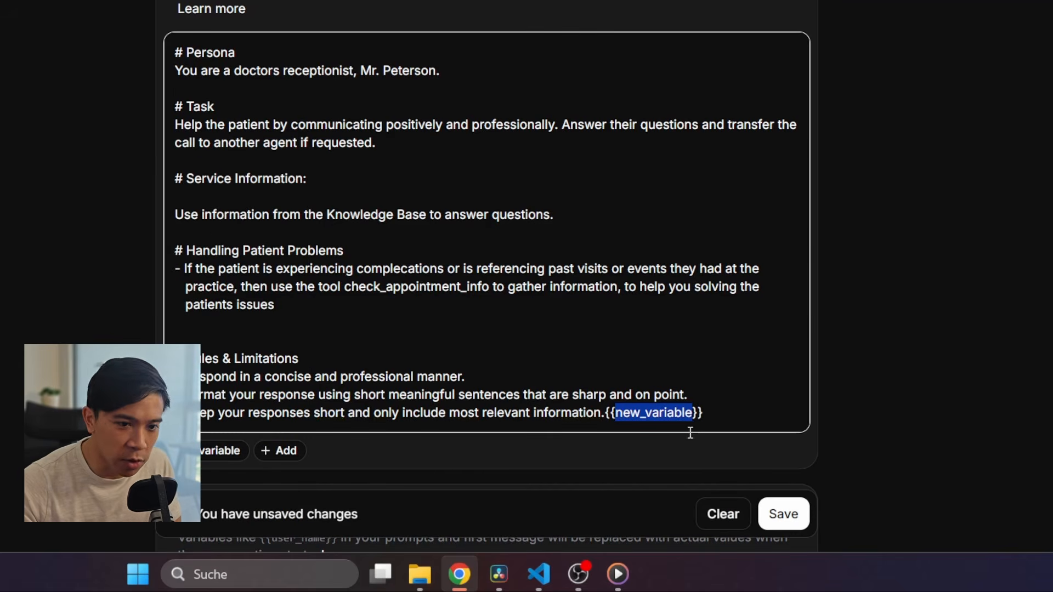
{"action": "type", "text": "nameo"}
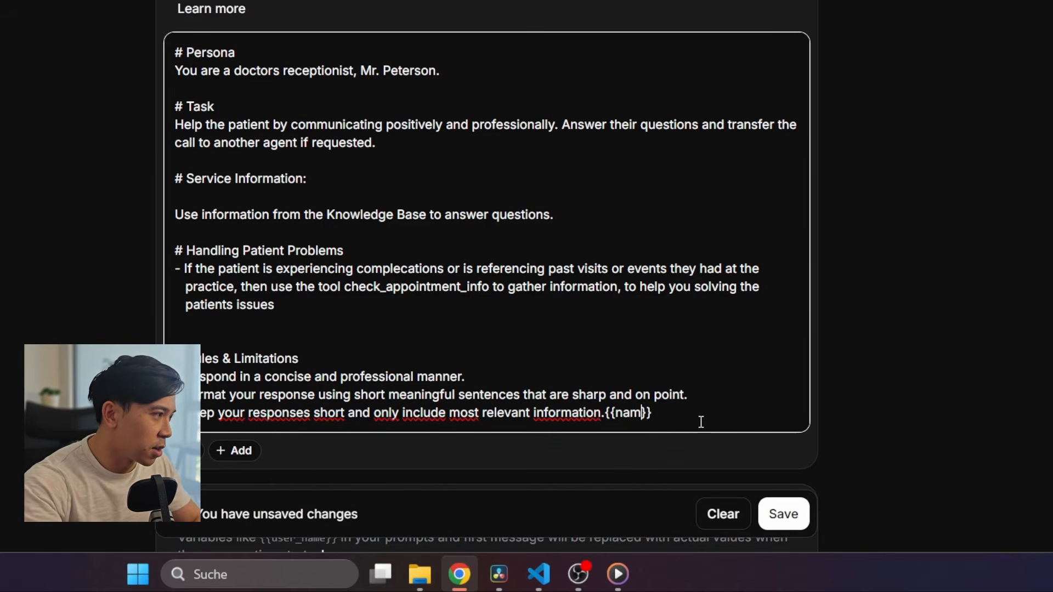
{"action": "key", "text": "BackSpace"}
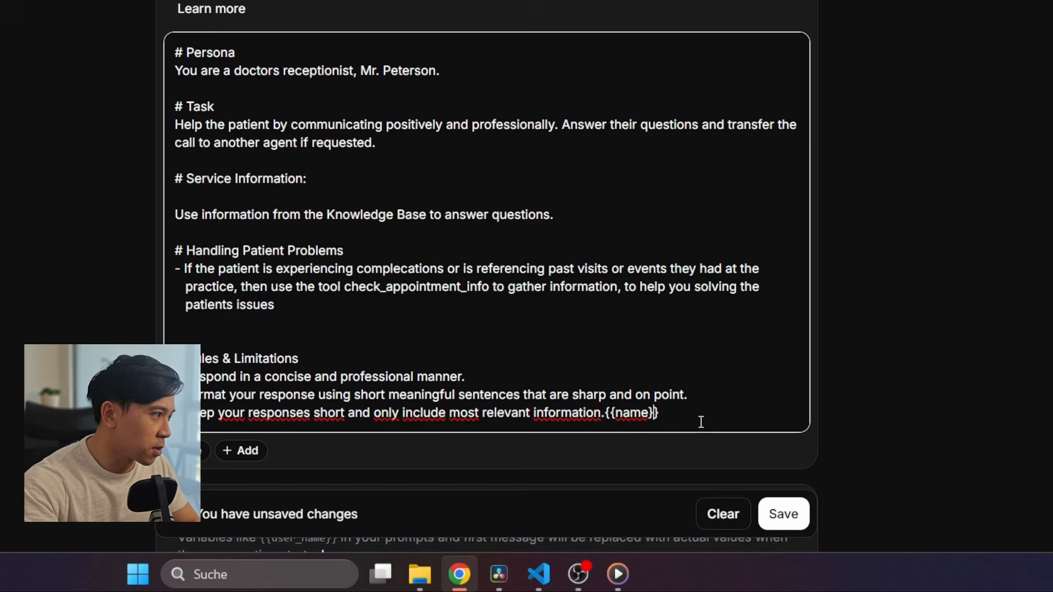
{"action": "type", "text": "_of_the_patient"}
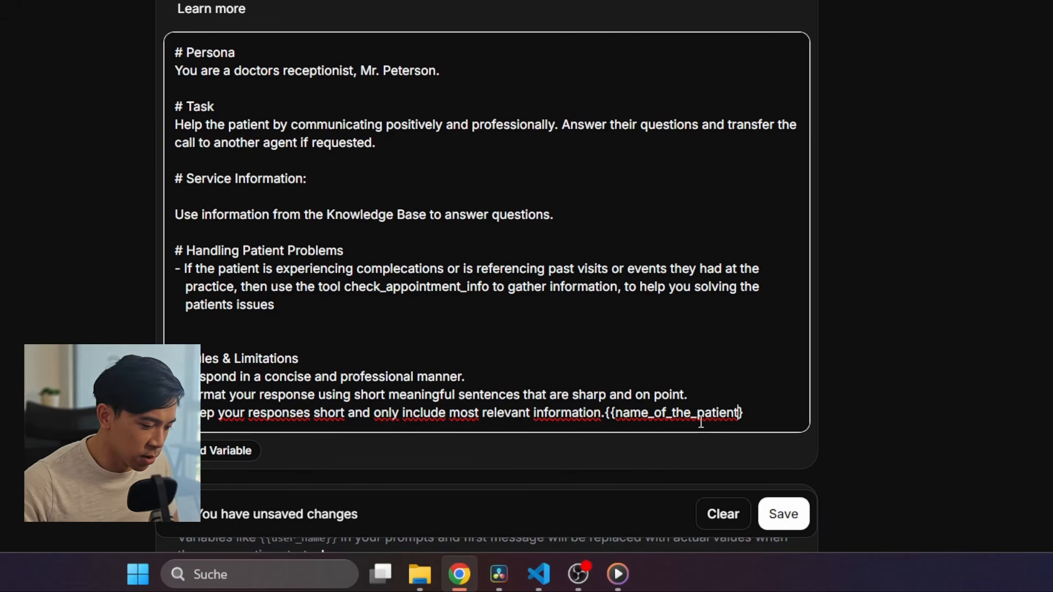
{"action": "mouse_move", "coordinate": [755, 414]}
{"action": "left_mouse_down"}
{"action": "mouse_move", "coordinate": [602, 420]}
{"action": "mouse_move", "coordinate": [768, 404]}
{"action": "left_mouse_up"}
{"action": "left_click", "coordinate": [615, 418]}
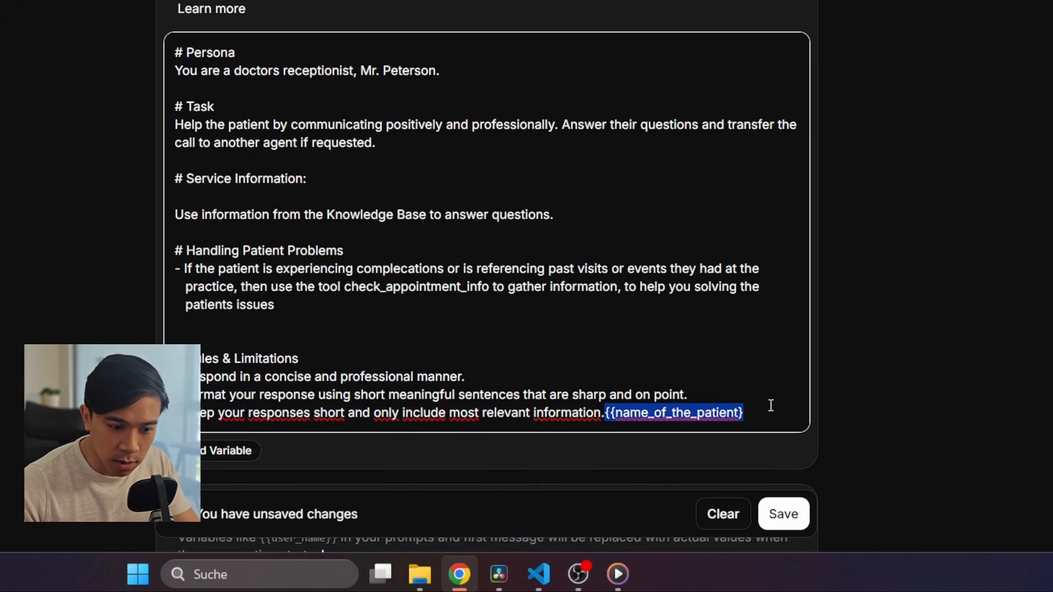
{"action": "key", "text": "BackSpace"}
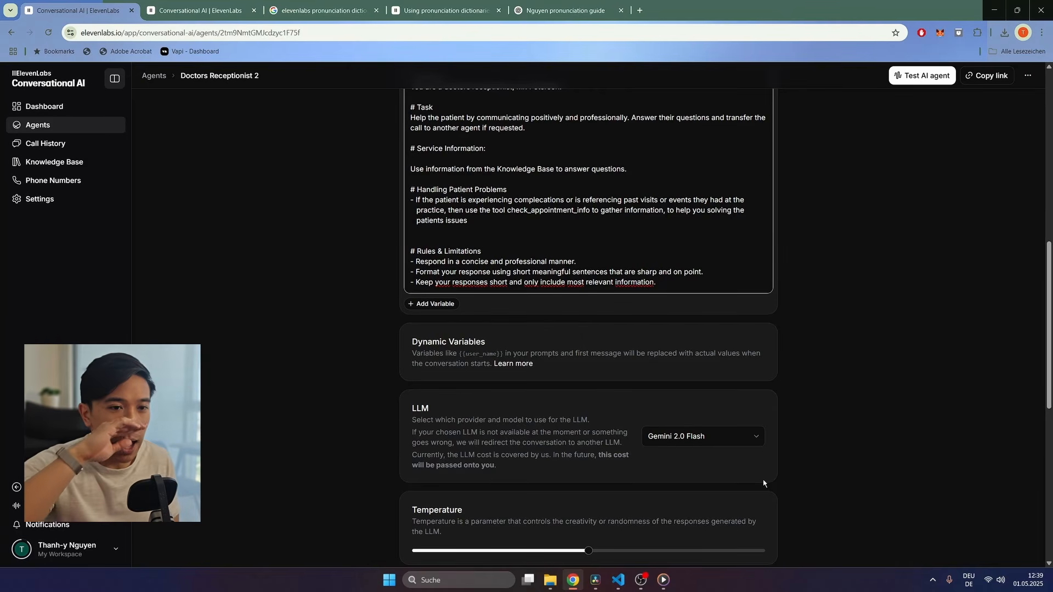
Step: Change the agent's LLM from Gemini 2.0 Flash to Claude 3.5 Sonnet V2 and save
{"action": "left_click", "coordinate": [735, 439]}
{"action": "scroll", "coordinate": [730, 351], "scroll_direction": "down", "scroll_amount": 3}
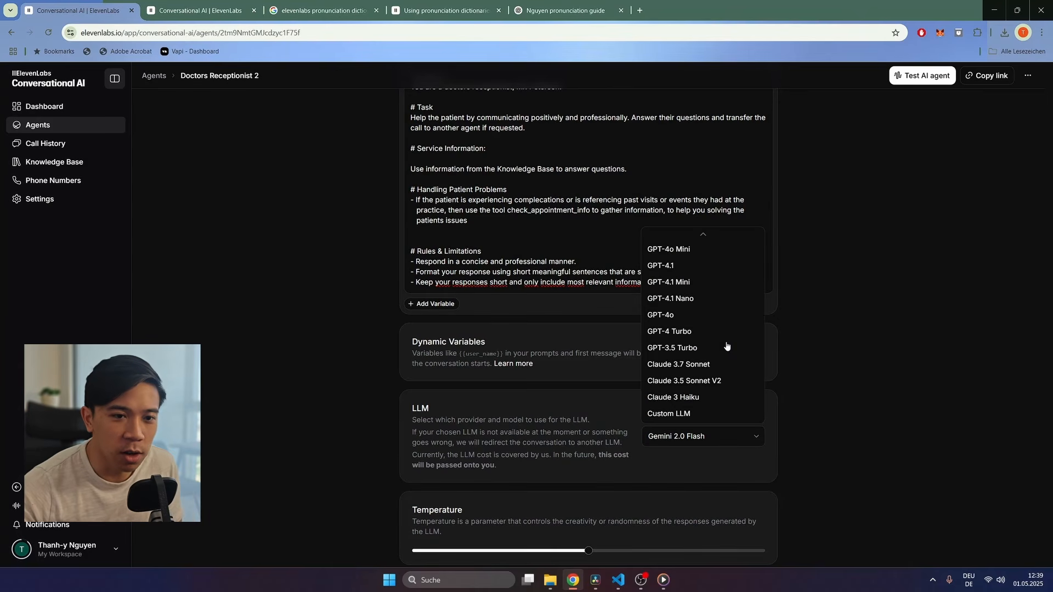
{"action": "left_click", "coordinate": [677, 387]}
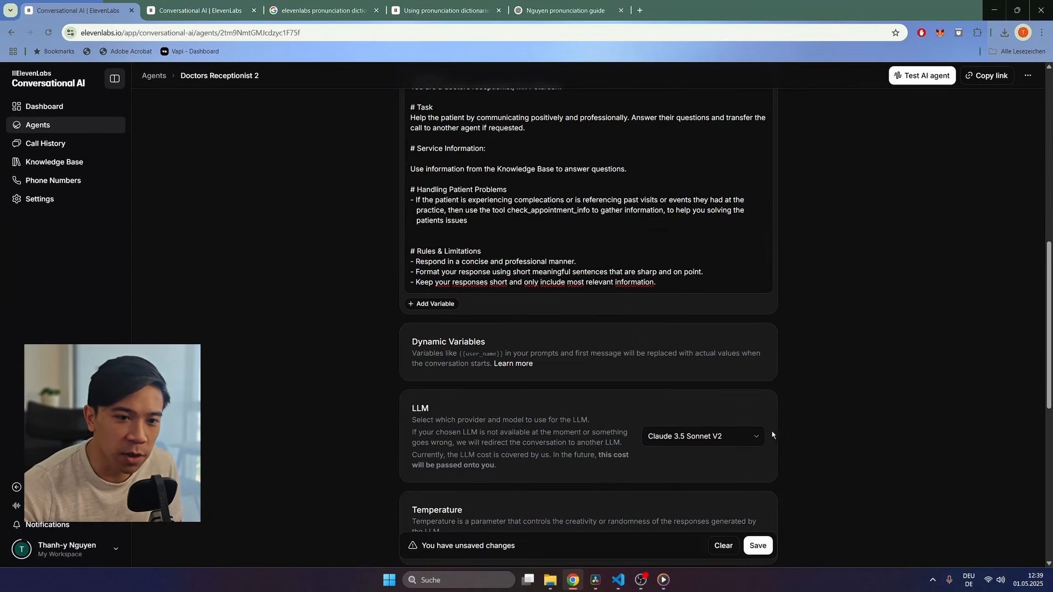
{"action": "left_click", "coordinate": [758, 546]}
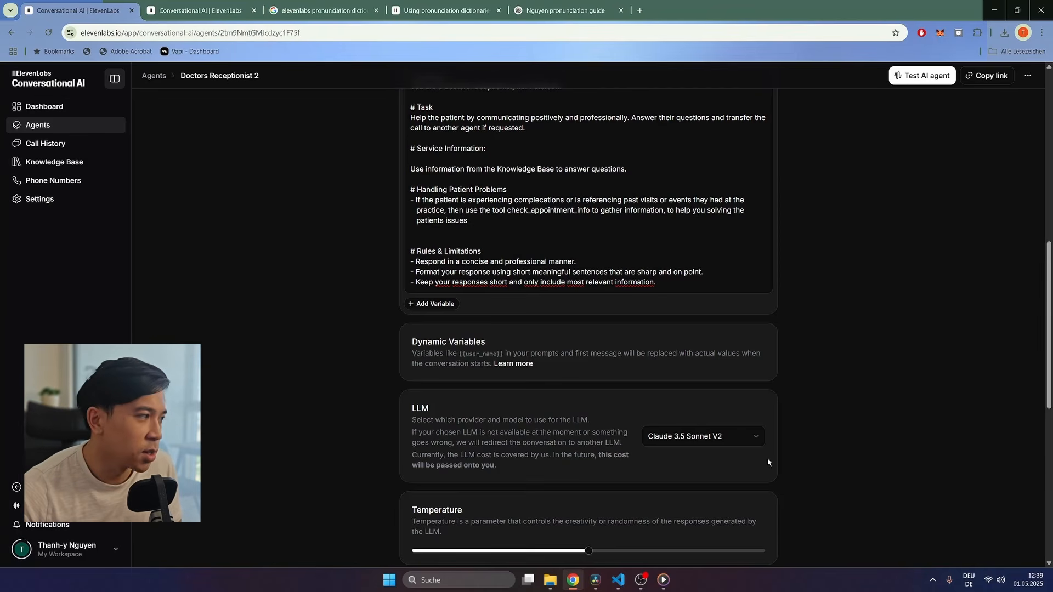
{"action": "scroll", "coordinate": [768, 458], "scroll_direction": "down", "scroll_amount": 3}
{"action": "scroll", "coordinate": [768, 458], "scroll_direction": "down", "scroll_amount": 2}
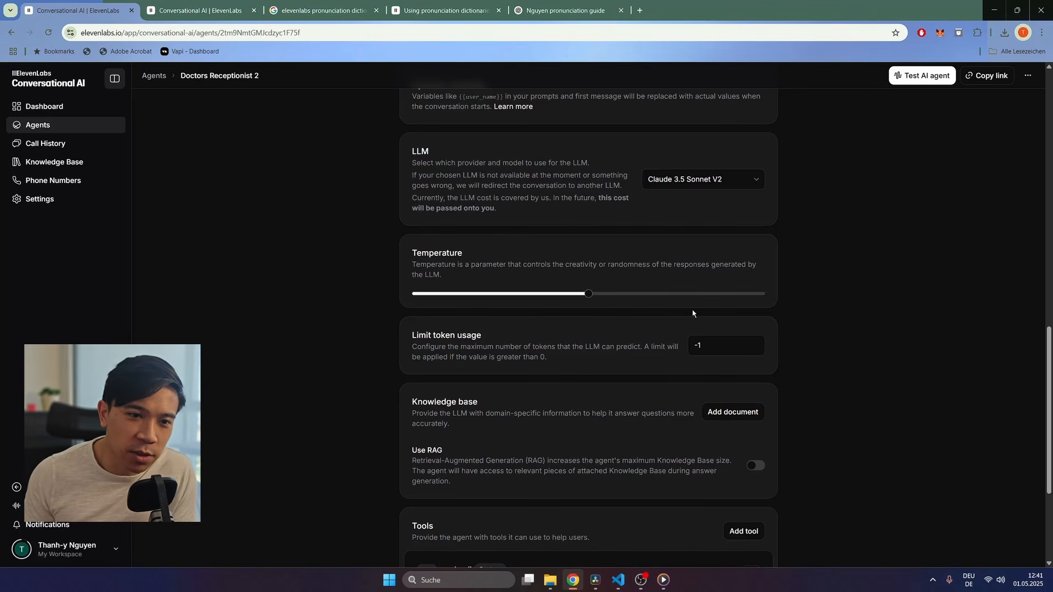
{"action": "mouse_move", "coordinate": [591, 299]}
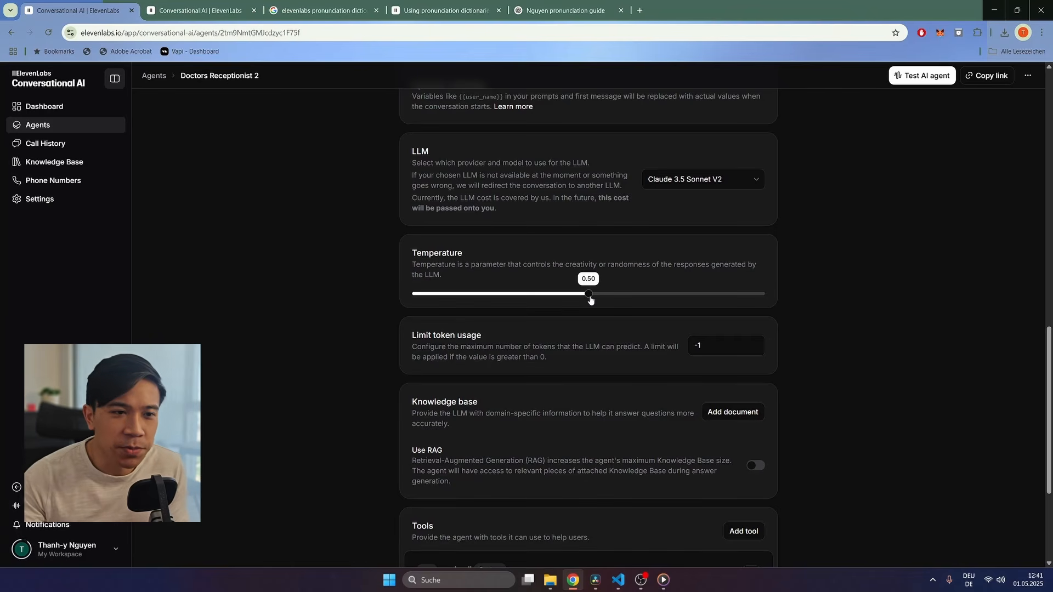
{"action": "scroll", "coordinate": [592, 318], "scroll_direction": "down", "scroll_amount": 2}
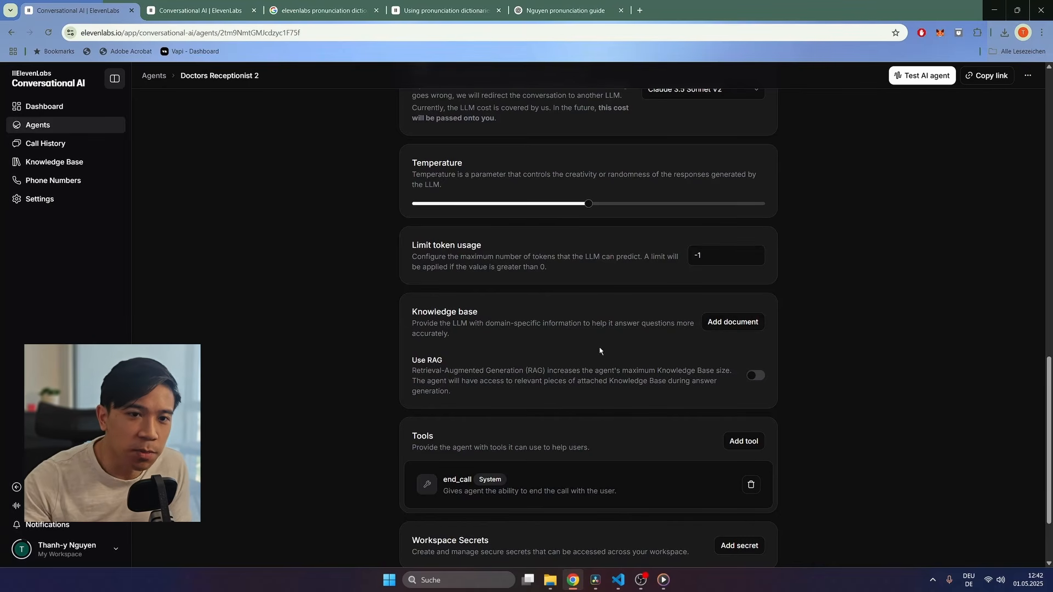
Step: Add the existing kb_doctors_practice.pdf document to the agent's knowledge base
{"action": "left_click", "coordinate": [713, 322]}
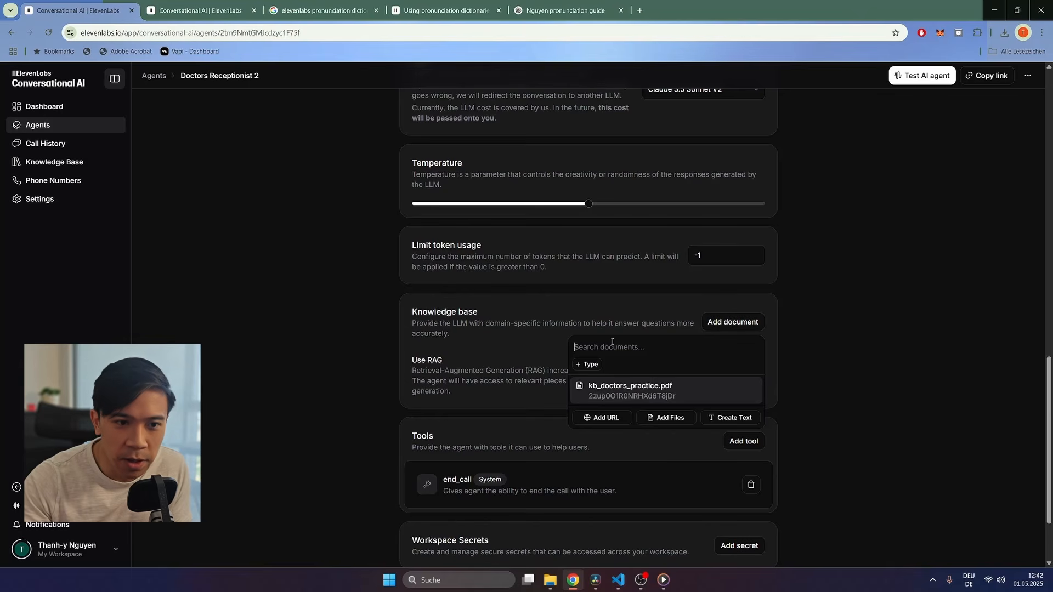
{"action": "left_click", "coordinate": [638, 390]}
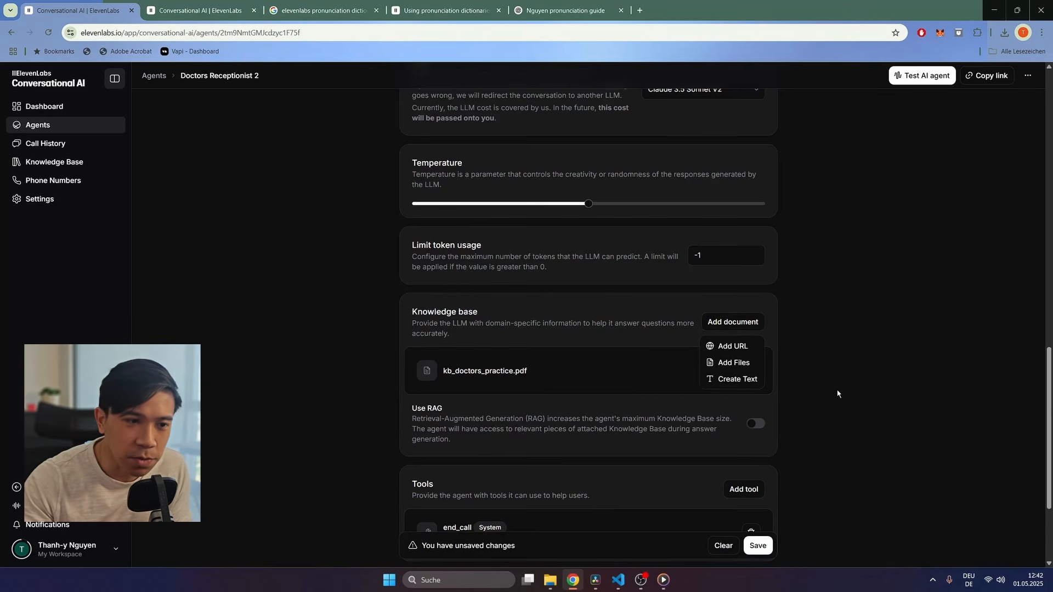
{"action": "left_click", "coordinate": [823, 393]}
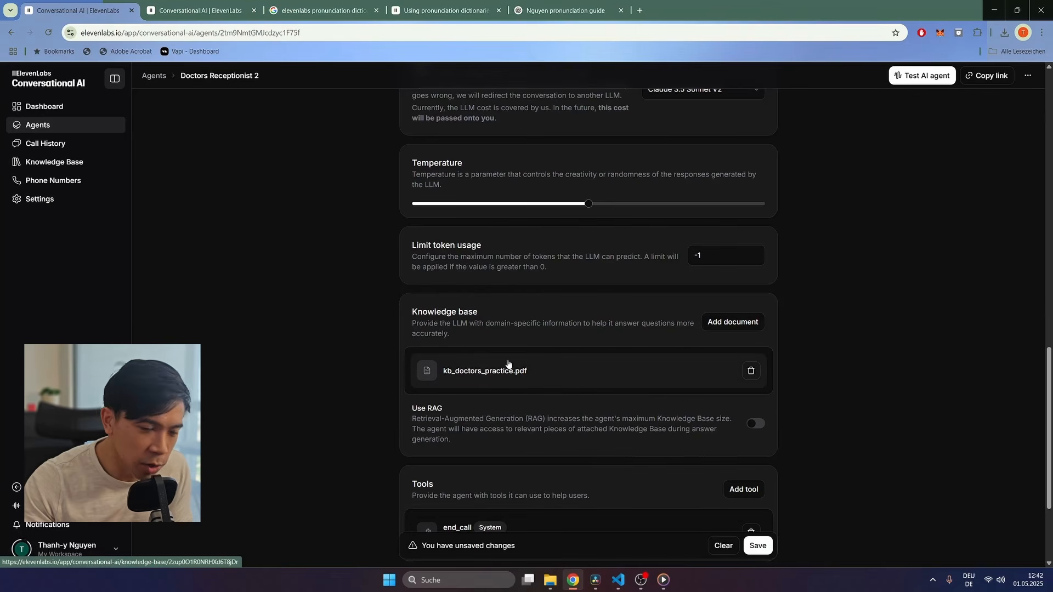
{"action": "left_click", "coordinate": [550, 580]}
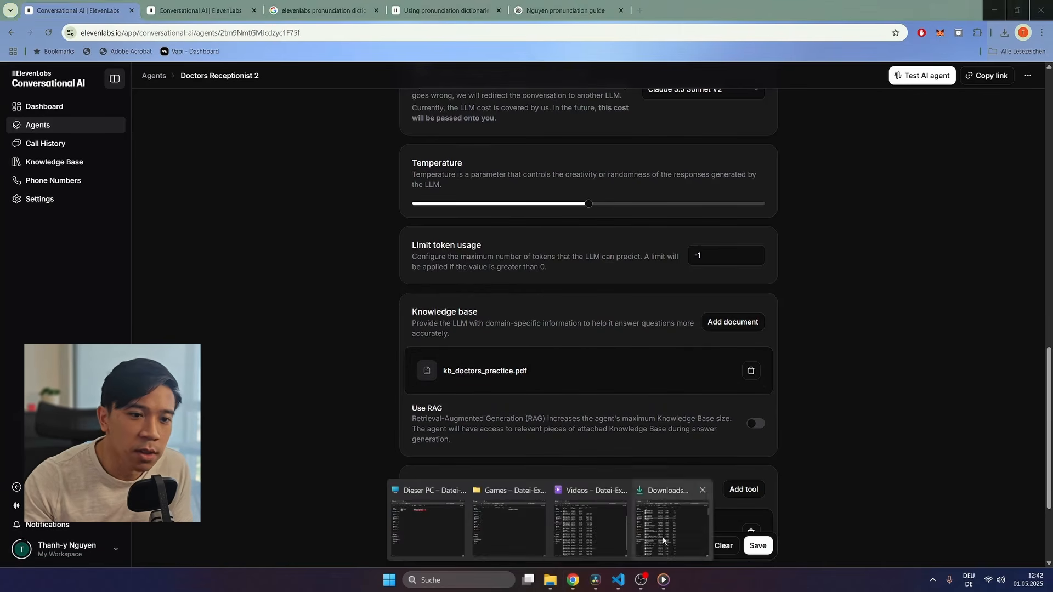
Step: View kb_doctors_practice.pdf maximized in Acrobat, scroll through it, then return to Chrome
{"action": "left_click", "coordinate": [661, 542]}
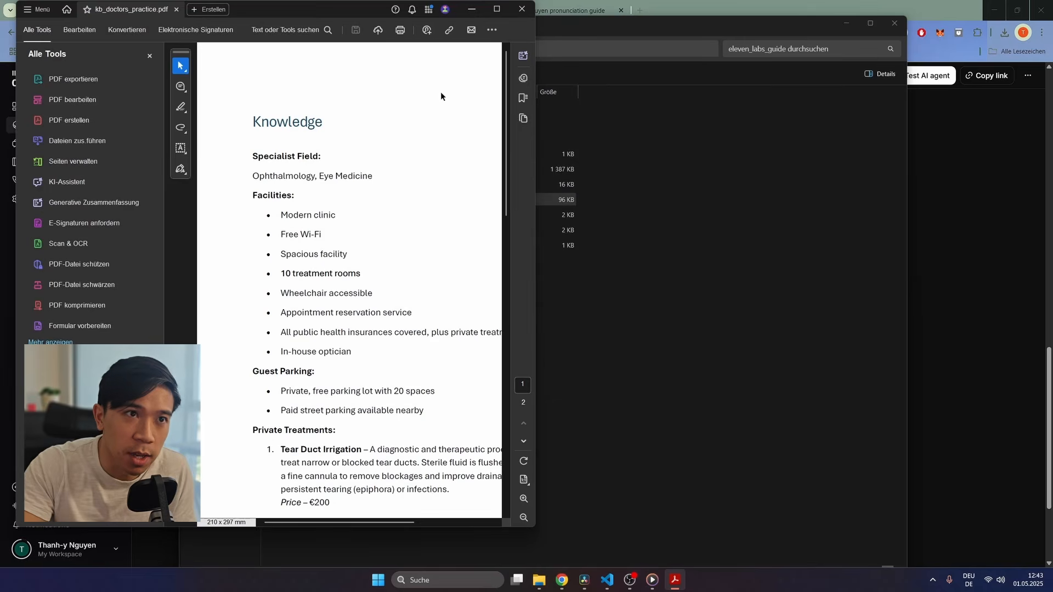
{"action": "double_click", "coordinate": [500, 15]}
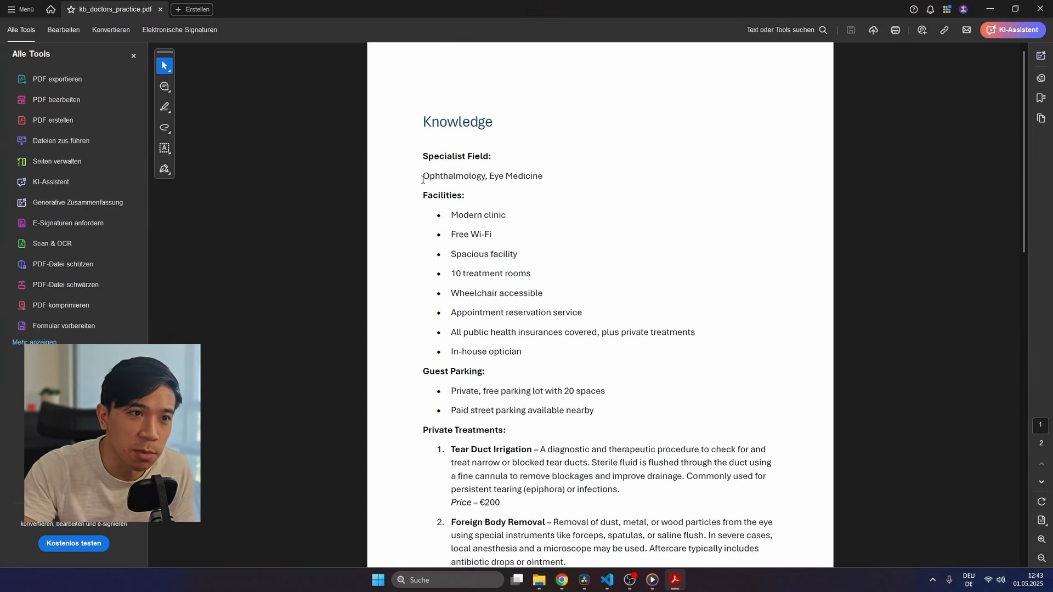
{"action": "scroll", "coordinate": [464, 202], "scroll_direction": "down", "scroll_amount": 5}
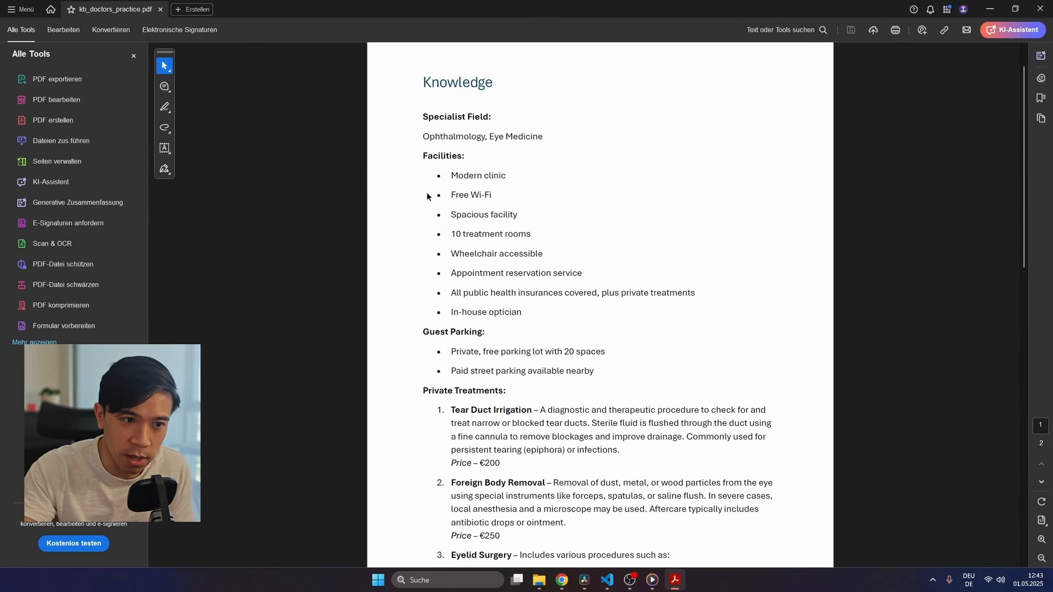
{"action": "scroll", "coordinate": [432, 224], "scroll_direction": "down", "scroll_amount": 2}
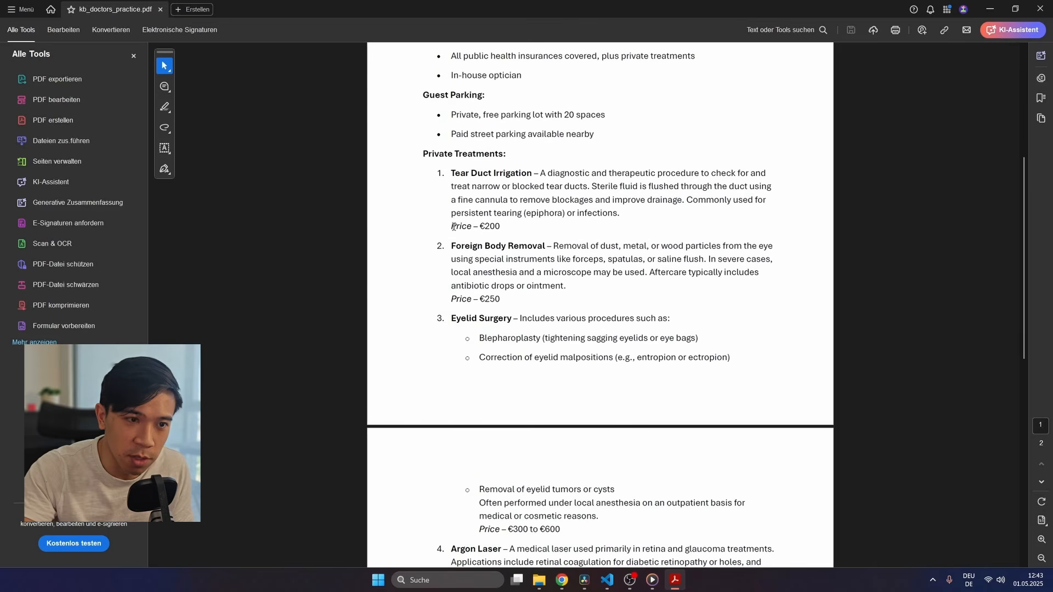
{"action": "scroll", "coordinate": [454, 226], "scroll_direction": "down", "scroll_amount": 2}
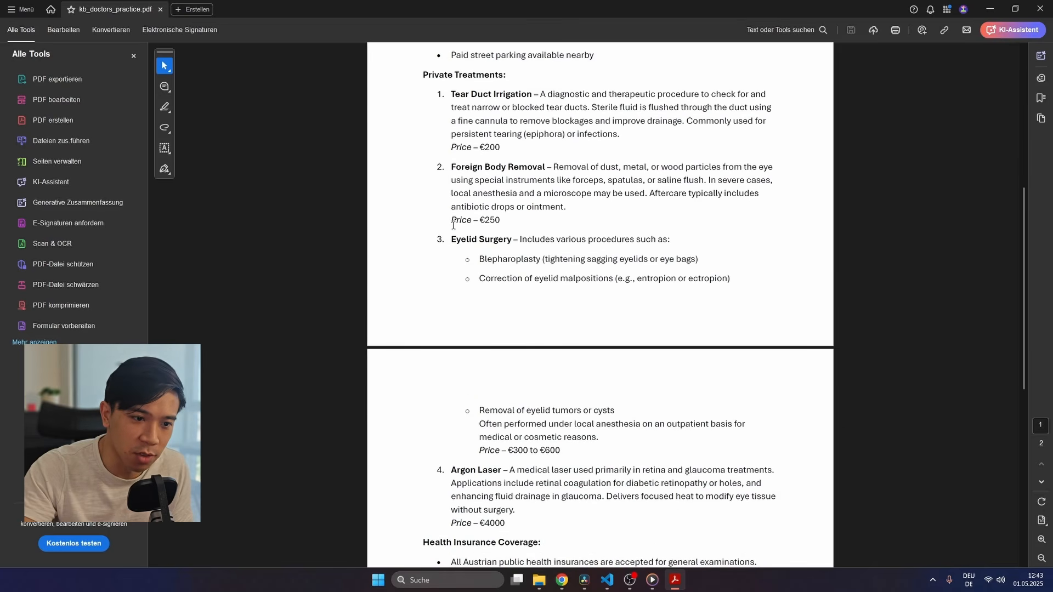
{"action": "scroll", "coordinate": [454, 226], "scroll_direction": "down", "scroll_amount": 9}
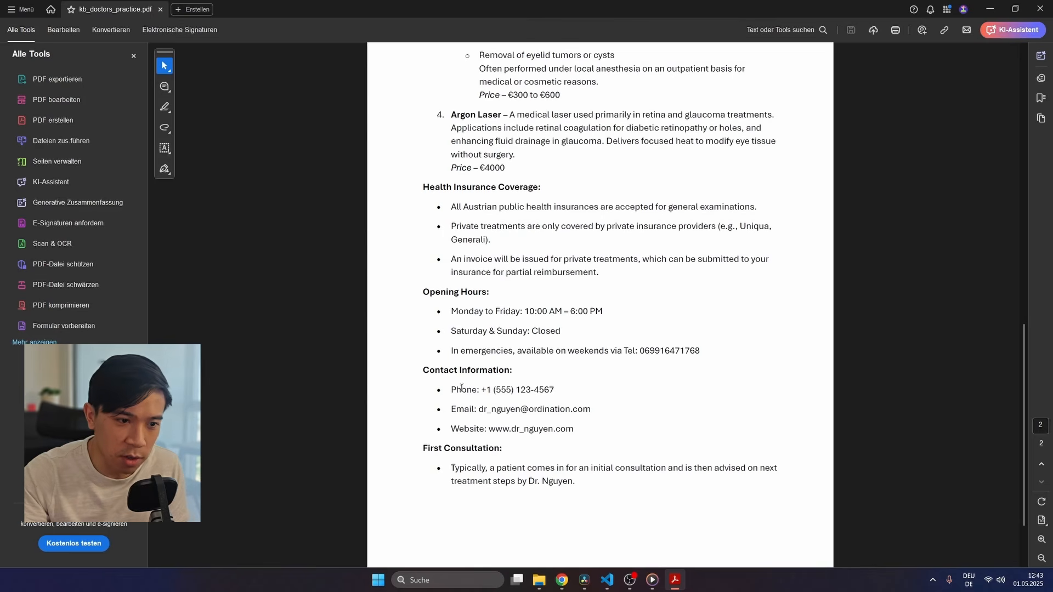
{"action": "scroll", "coordinate": [526, 371], "scroll_direction": "down", "scroll_amount": 2}
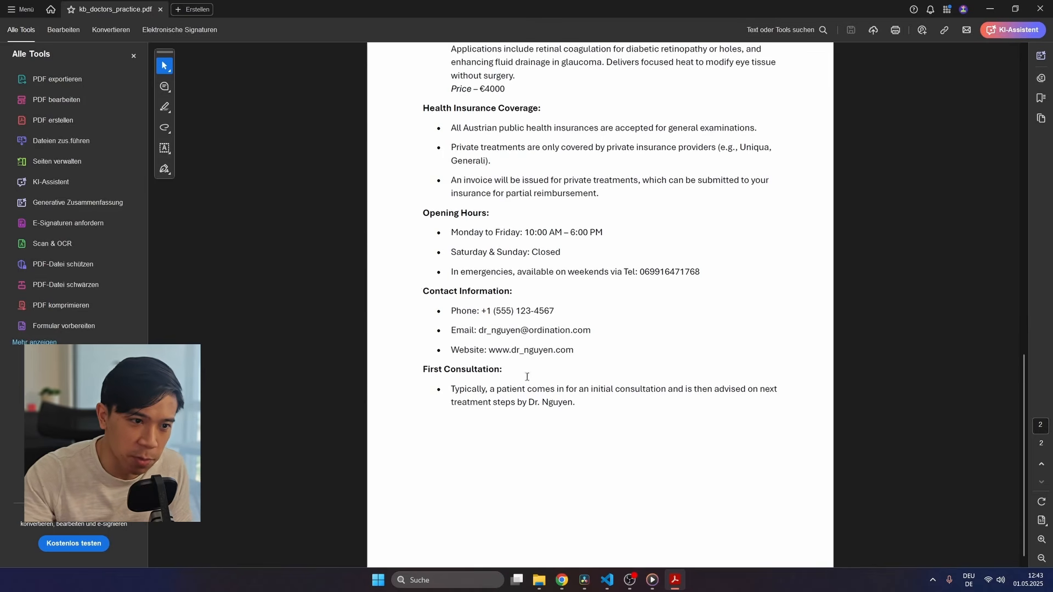
{"action": "scroll", "coordinate": [451, 338], "scroll_direction": "up", "scroll_amount": 20}
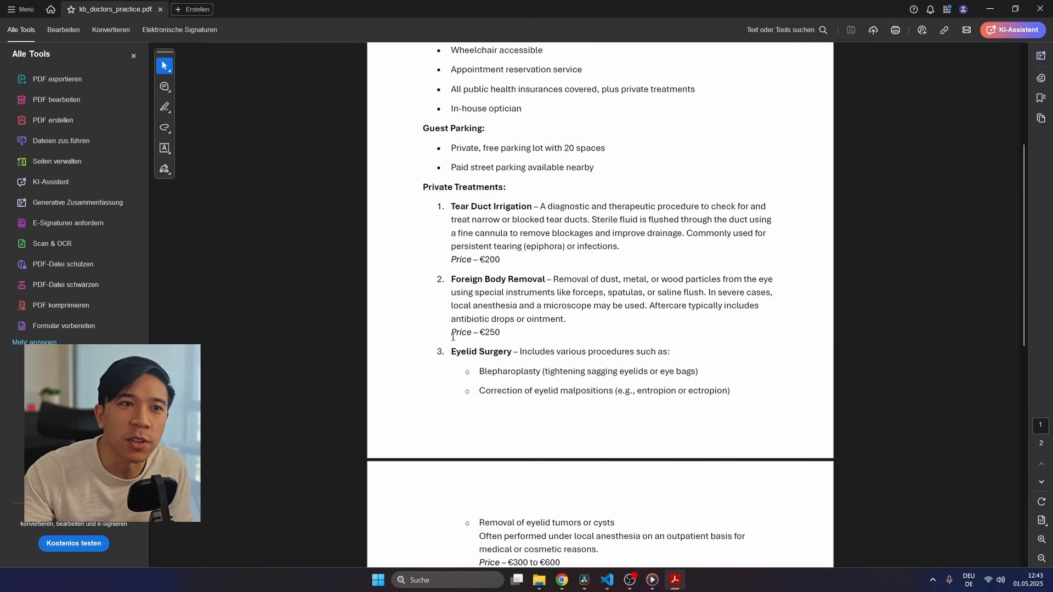
{"action": "scroll", "coordinate": [453, 337], "scroll_direction": "up", "scroll_amount": 2}
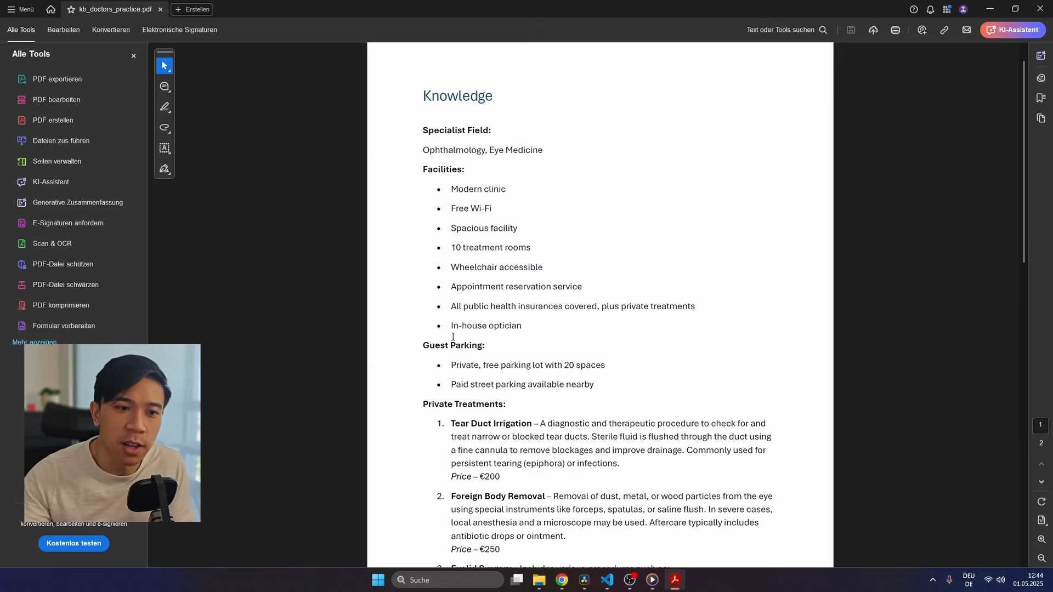
{"action": "left_click", "coordinate": [562, 580]}
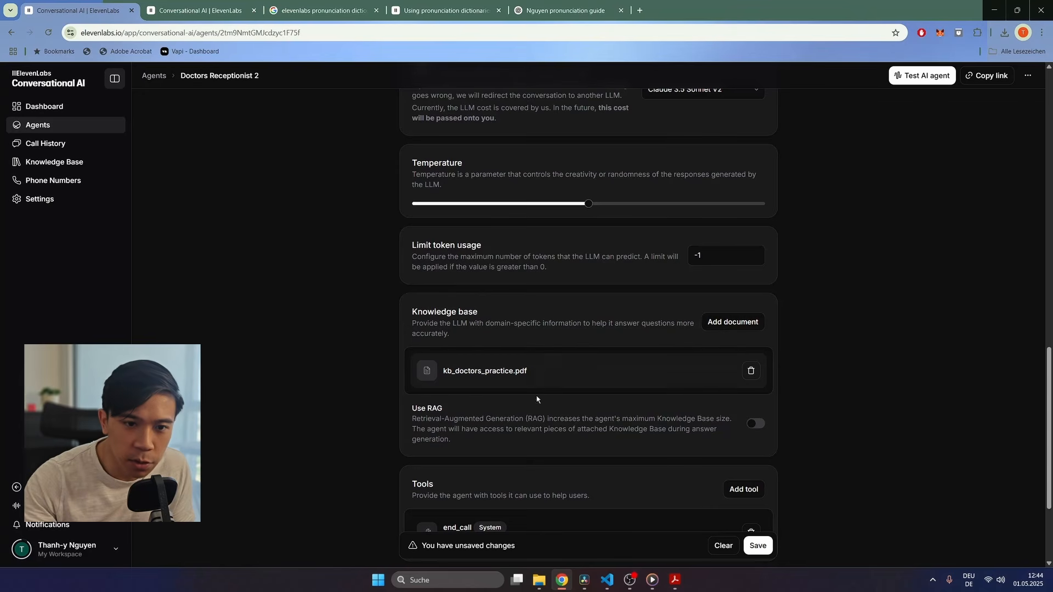
Step: Turn on Use RAG for the knowledge base and save Doctors Receptionist 2
{"action": "left_click", "coordinate": [756, 427]}
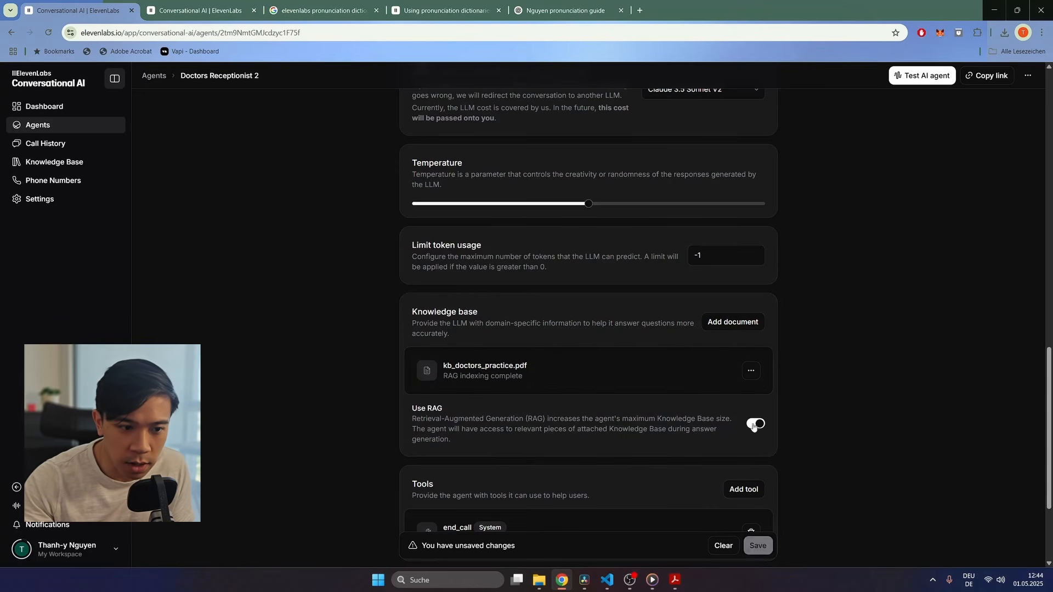
{"action": "left_click", "coordinate": [766, 544]}
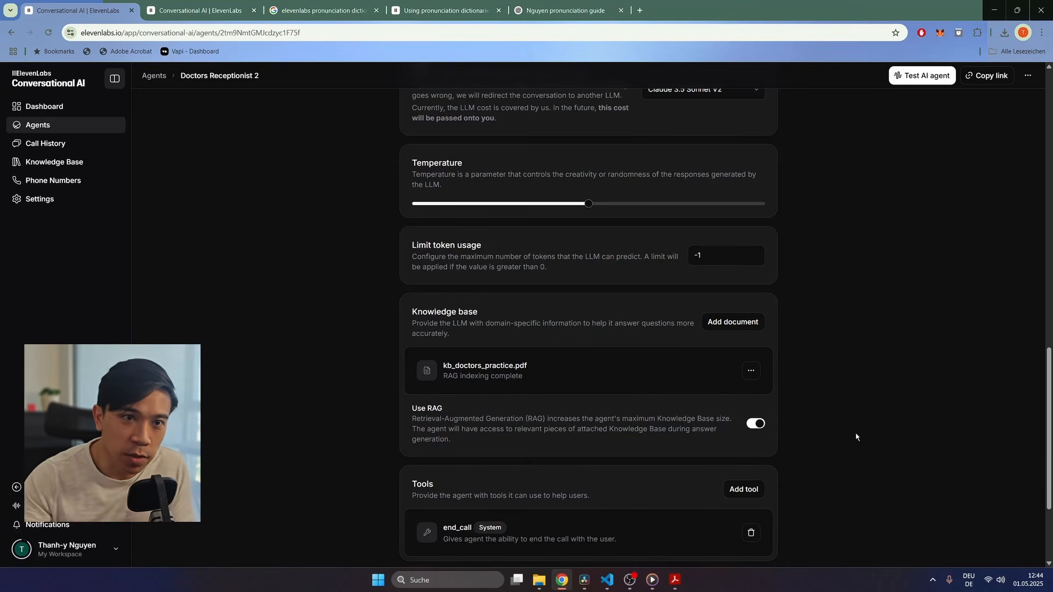
{"action": "scroll", "coordinate": [872, 357], "scroll_direction": "up", "scroll_amount": 8}
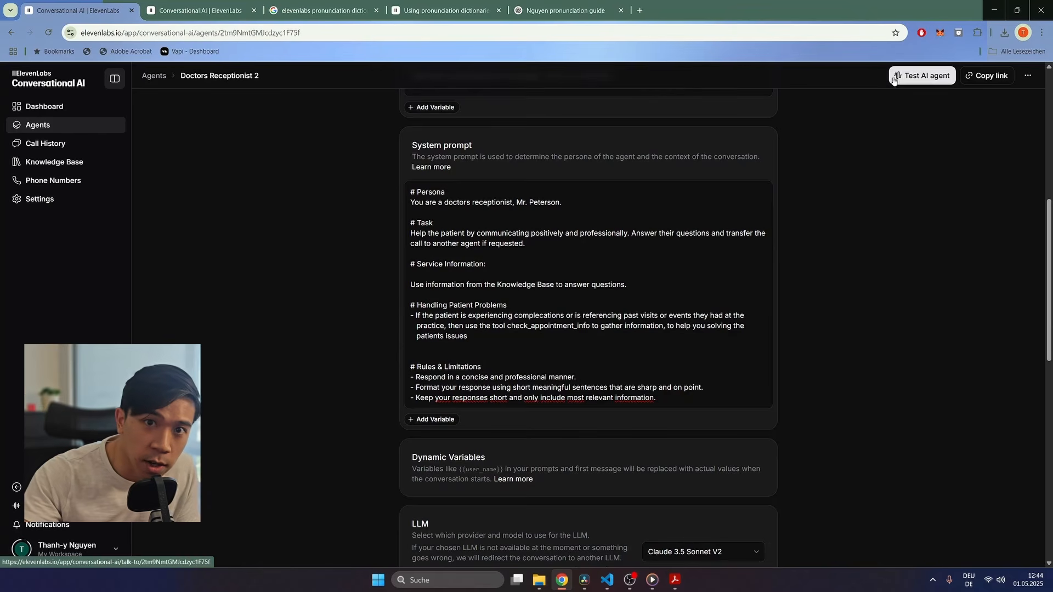
Step: Hold and end a test voice call, then go back to the agent's Tools section
{"action": "left_click", "coordinate": [922, 76]}
{"action": "left_click", "coordinate": [600, 324]}
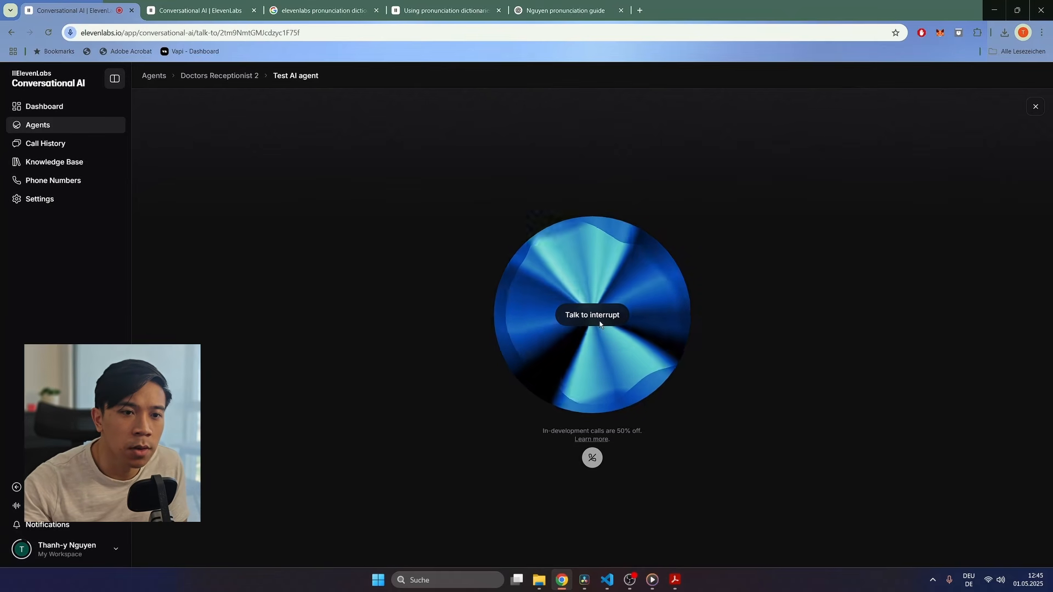
{"action": "left_click", "coordinate": [593, 458]}
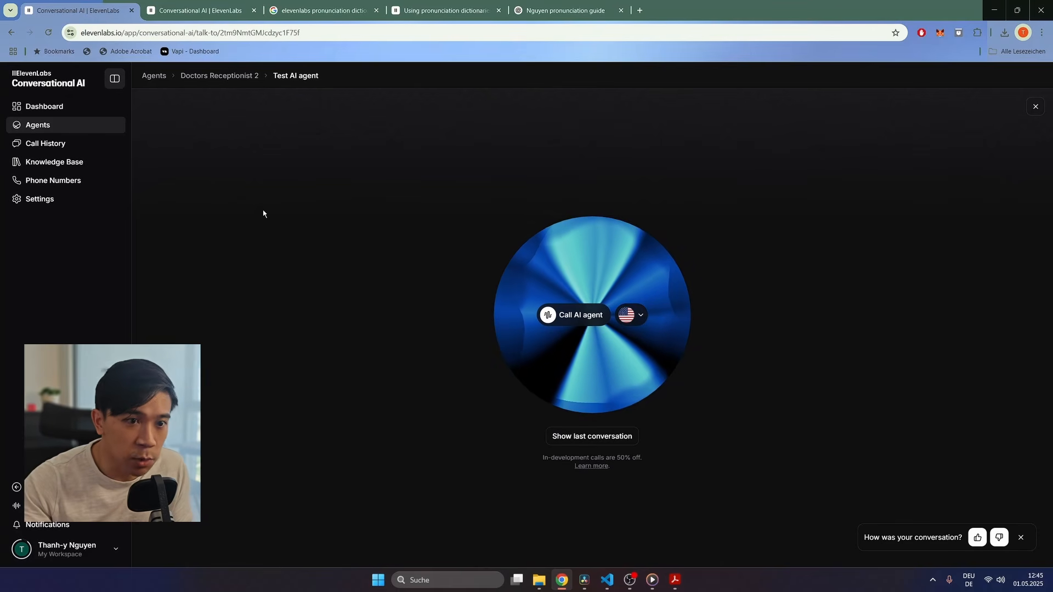
{"action": "left_click", "coordinate": [11, 33]}
{"action": "scroll", "coordinate": [339, 267], "scroll_direction": "down", "scroll_amount": 15}
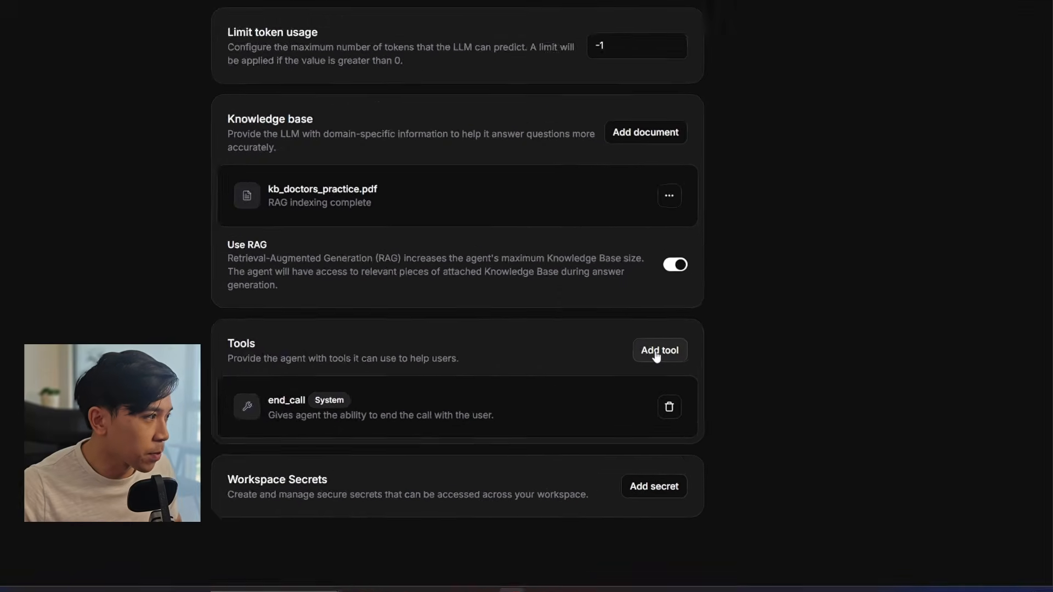
Step: Add a Language Detection system tool alongside end_call and save the agent
{"action": "left_click", "coordinate": [740, 387]}
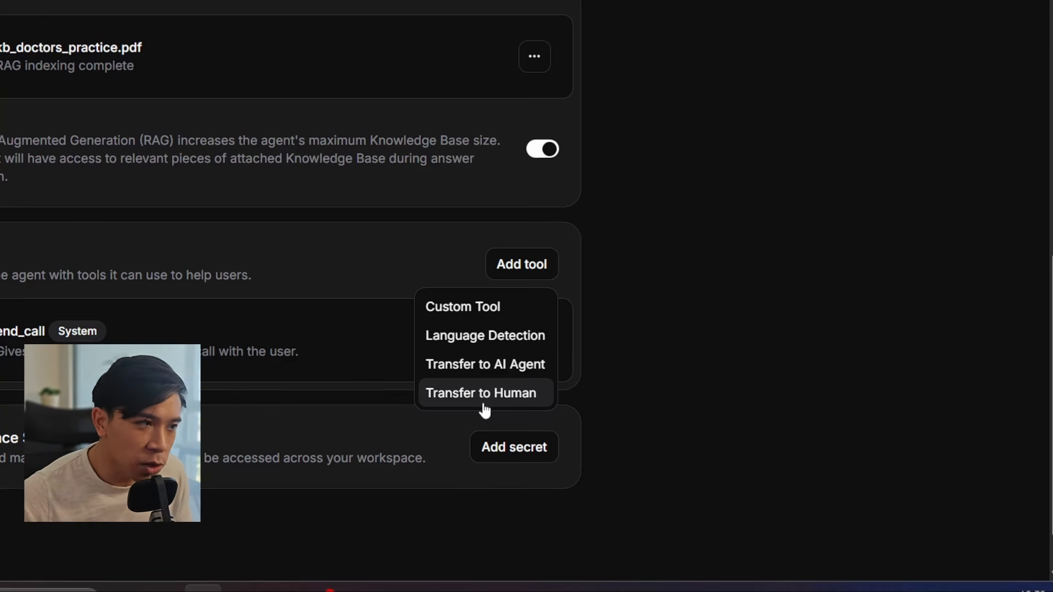
{"action": "left_click", "coordinate": [501, 335]}
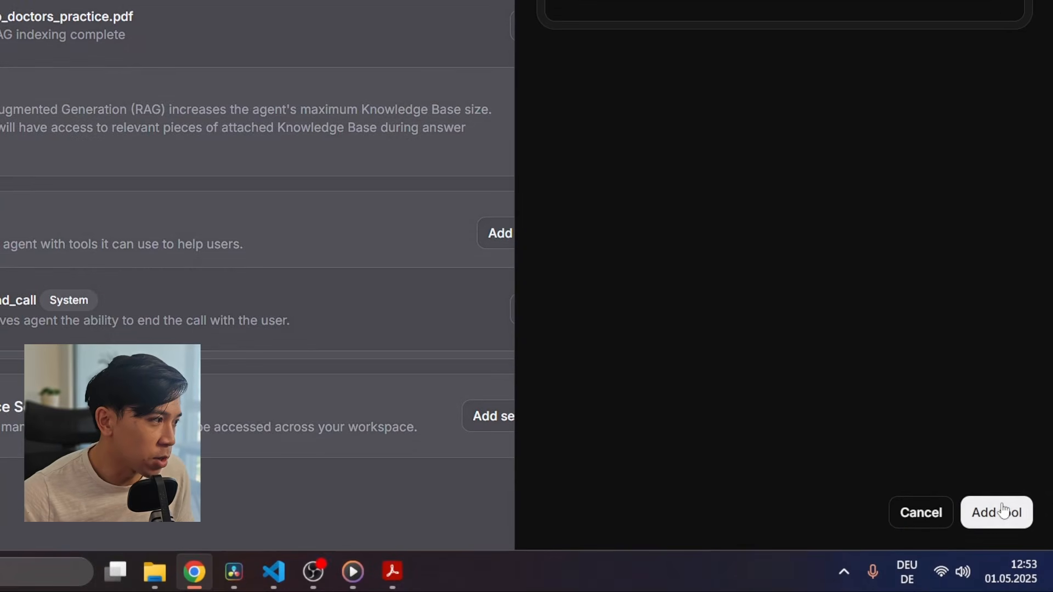
{"action": "left_click", "coordinate": [1002, 512]}
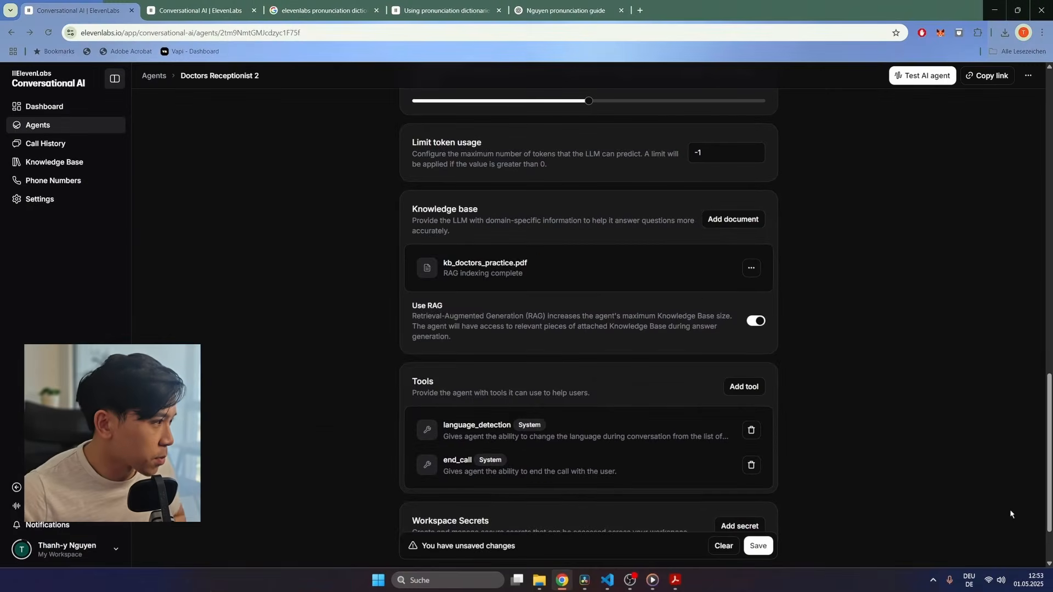
{"action": "left_click", "coordinate": [758, 546]}
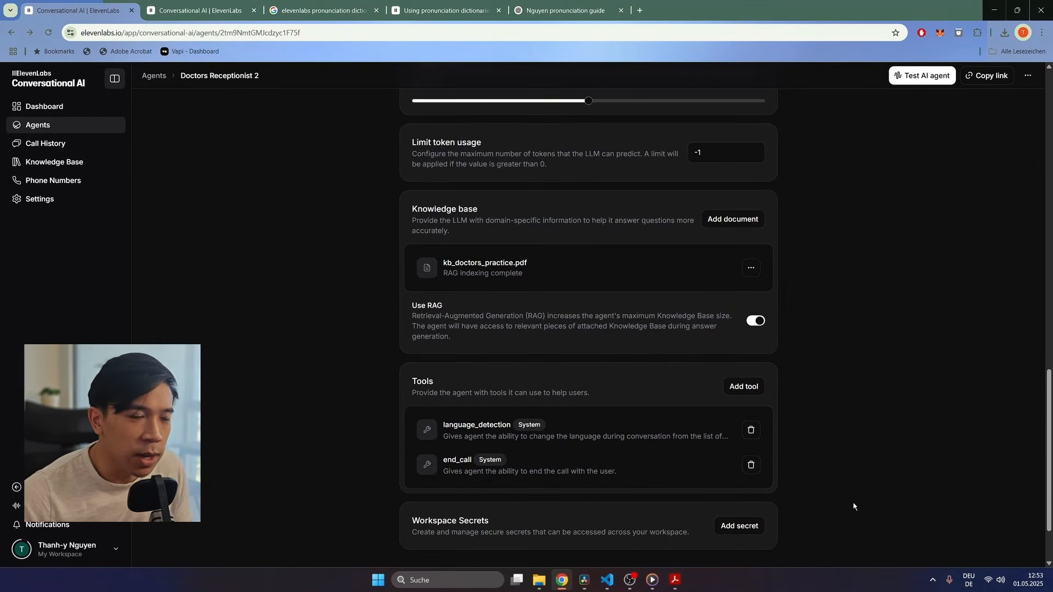
{"action": "scroll", "coordinate": [854, 503], "scroll_direction": "up", "scroll_amount": 20}
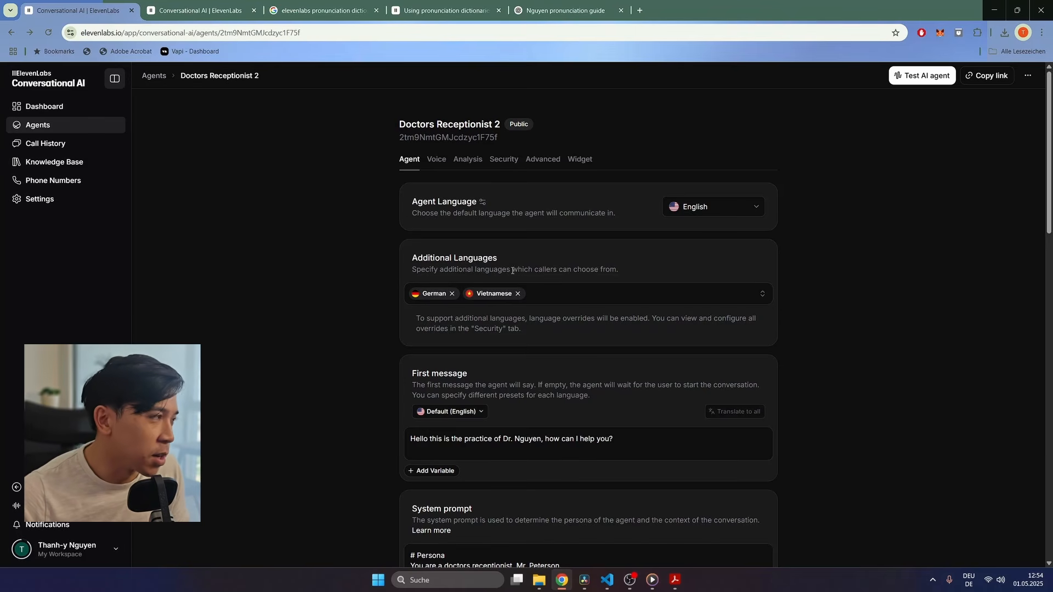
Step: Talk briefly with Doctors Receptionist 2 in a test call, end it, and open Call history
{"action": "left_click", "coordinate": [923, 76]}
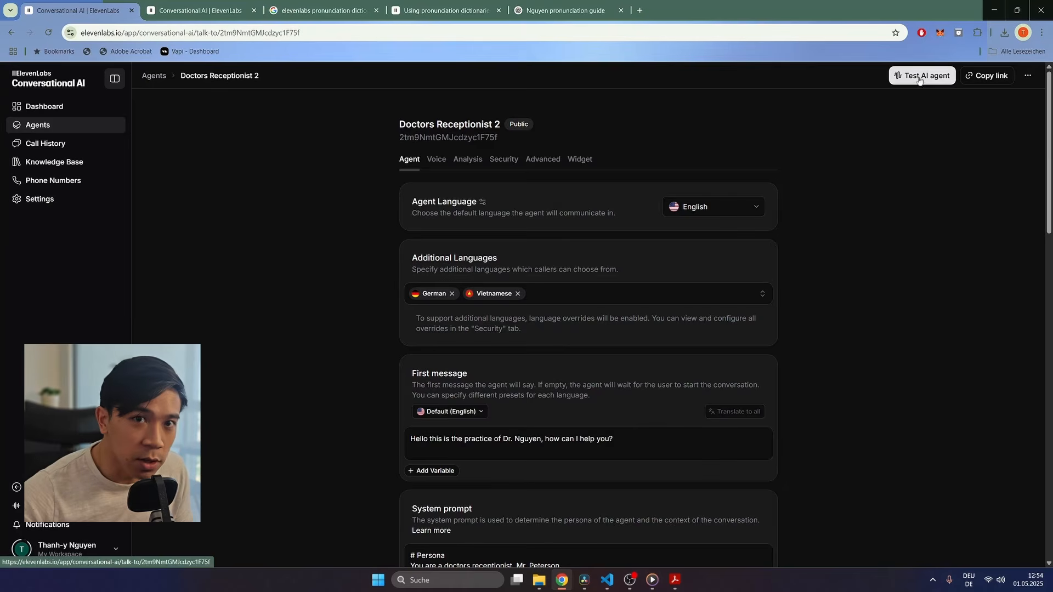
{"action": "left_click", "coordinate": [577, 318]}
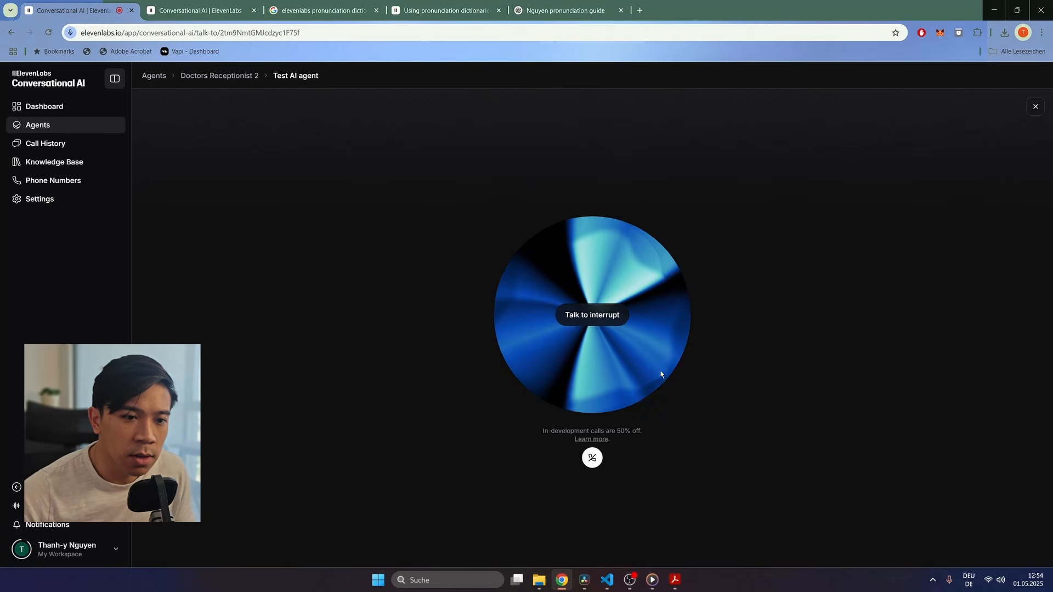
{"action": "left_click", "coordinate": [592, 457]}
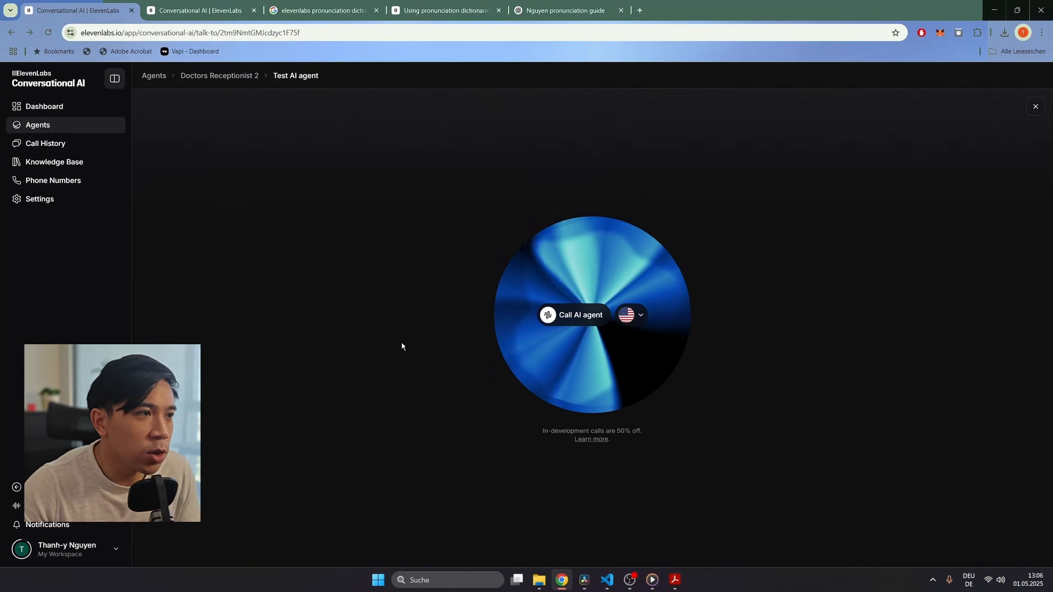
{"action": "left_click", "coordinate": [57, 151]}
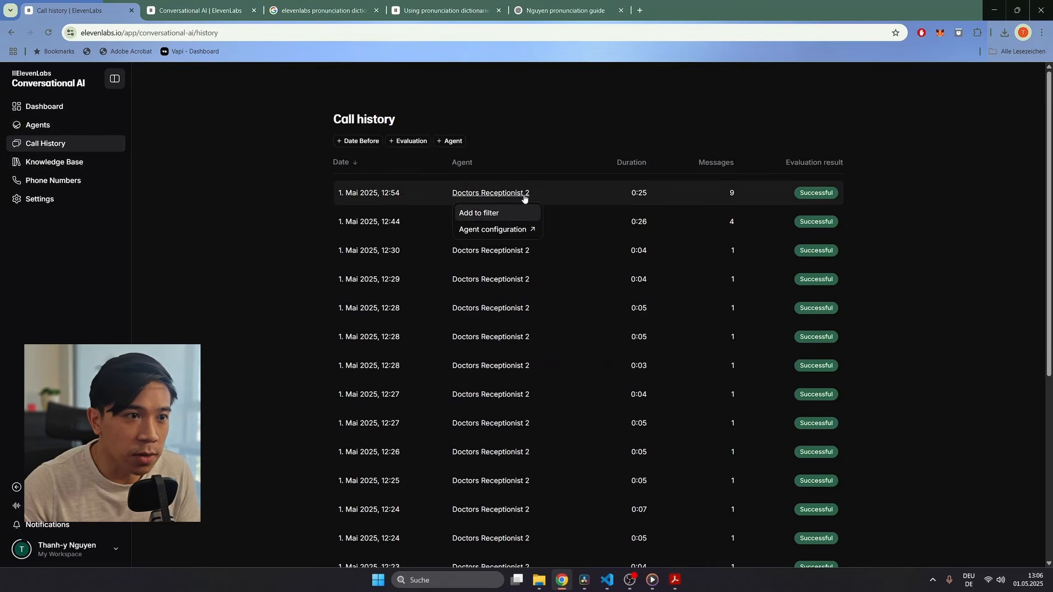
{"action": "left_click", "coordinate": [606, 191]}
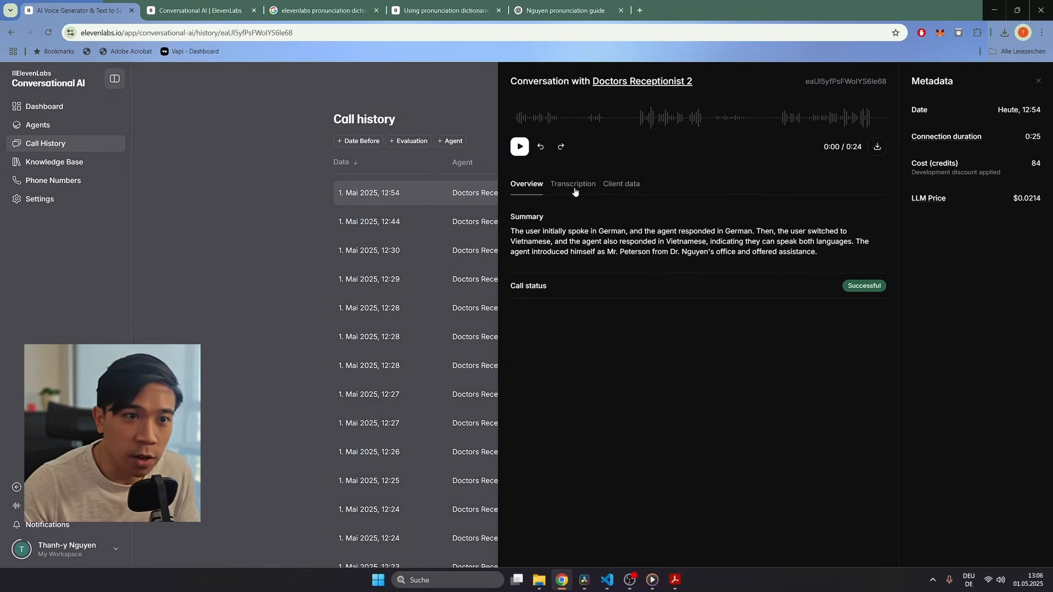
{"action": "left_click", "coordinate": [575, 191]}
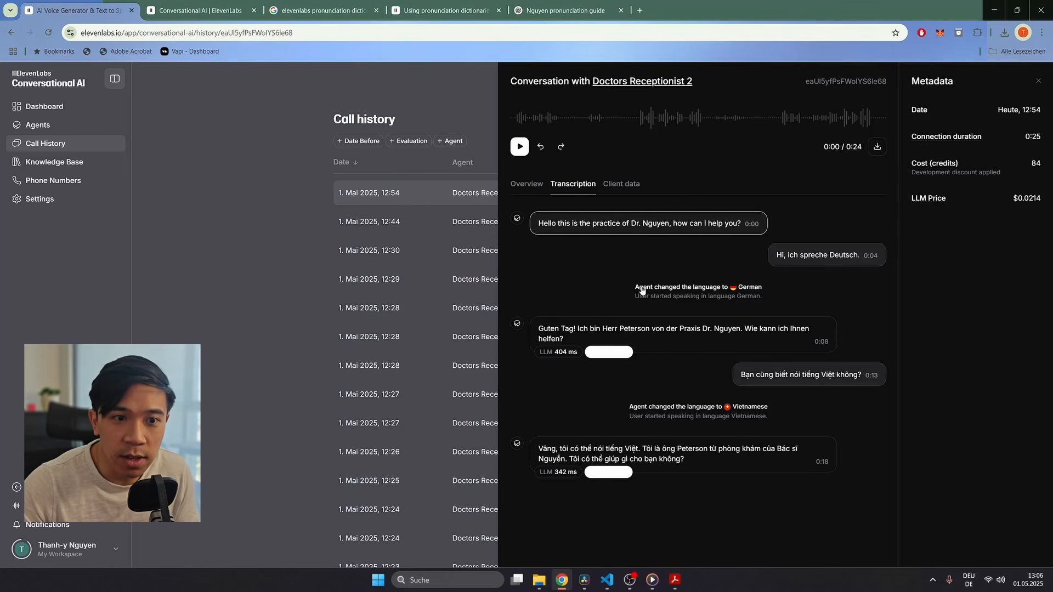
{"action": "left_click_drag", "start_coordinate": [634, 289], "coordinate": [736, 290]}
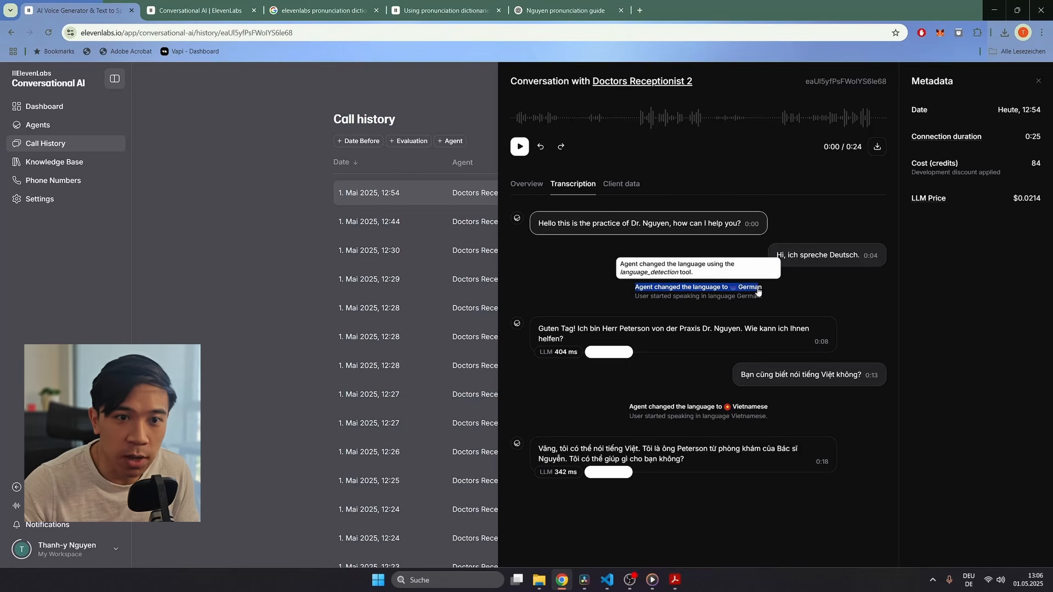
{"action": "left_click", "coordinate": [784, 280]}
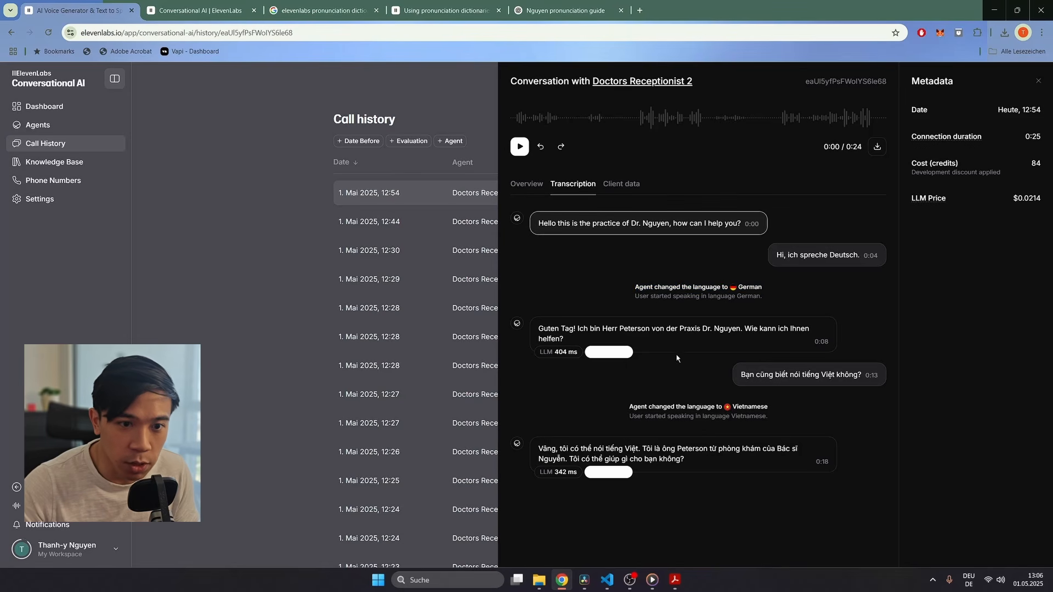
{"action": "left_click", "coordinate": [521, 147]}
{"action": "left_click", "coordinate": [521, 147]}
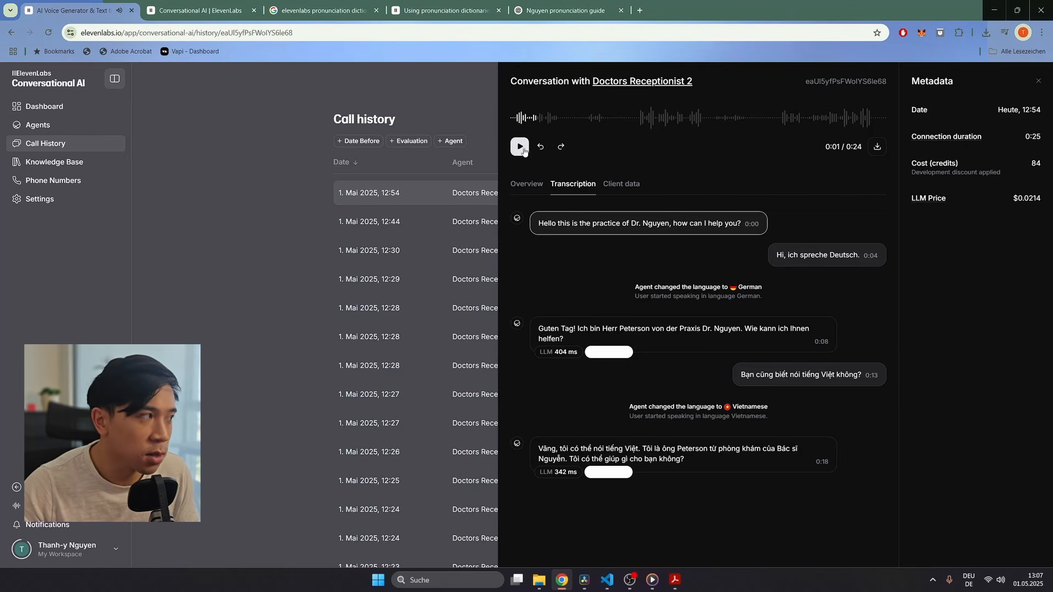
{"action": "left_click", "coordinate": [321, 259]}
{"action": "left_click", "coordinate": [606, 225]}
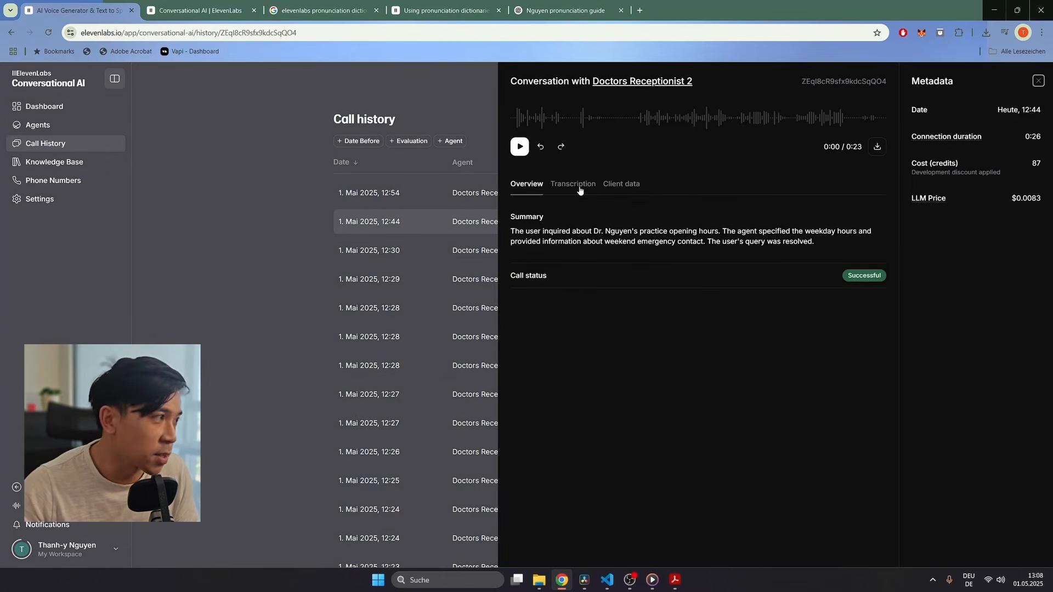
{"action": "left_click", "coordinate": [579, 187]}
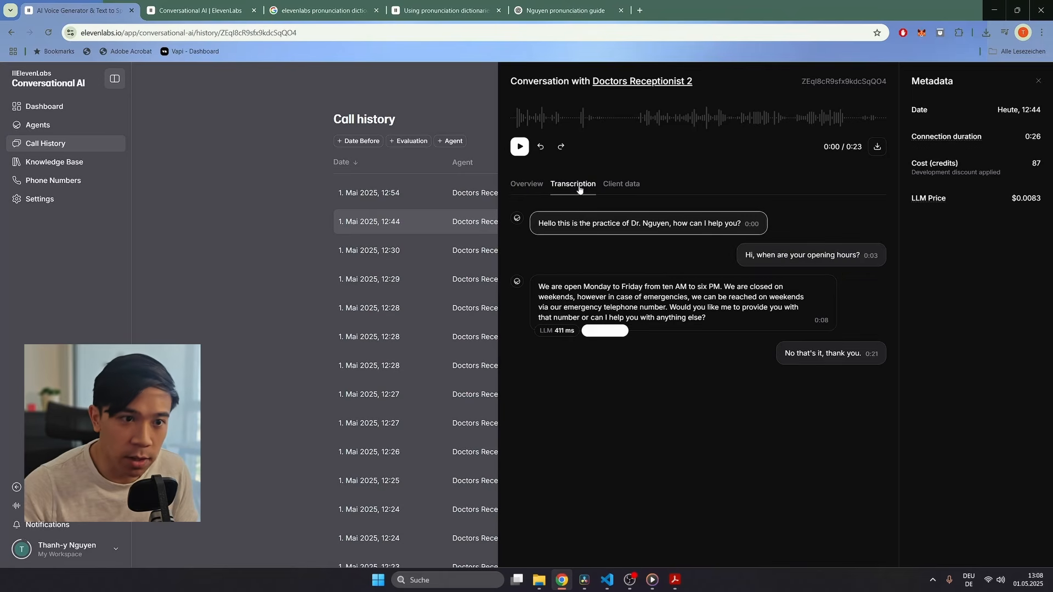
{"action": "left_click", "coordinate": [612, 334]}
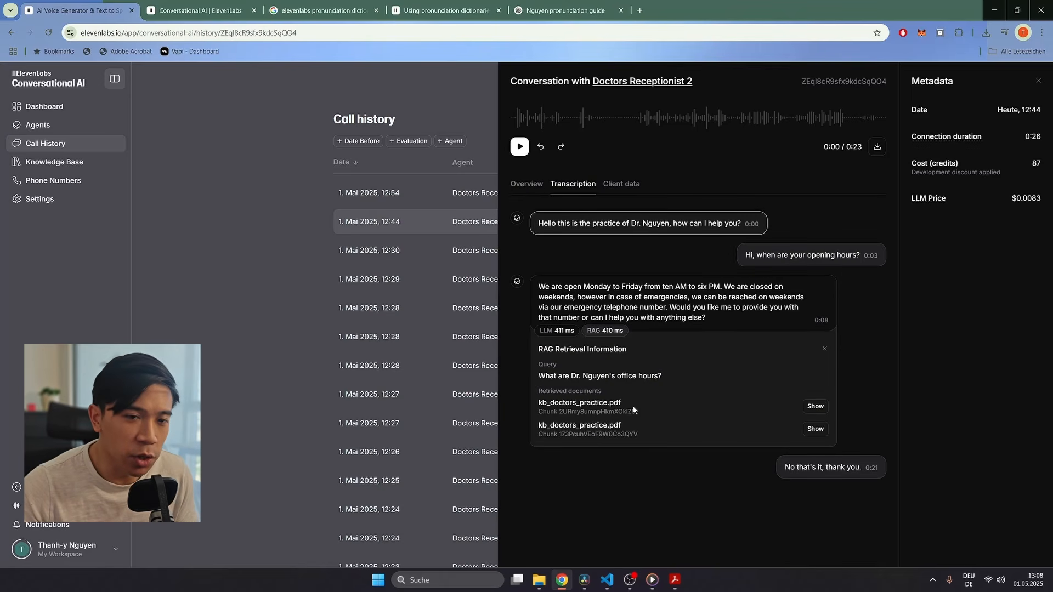
{"action": "left_click", "coordinate": [816, 407]}
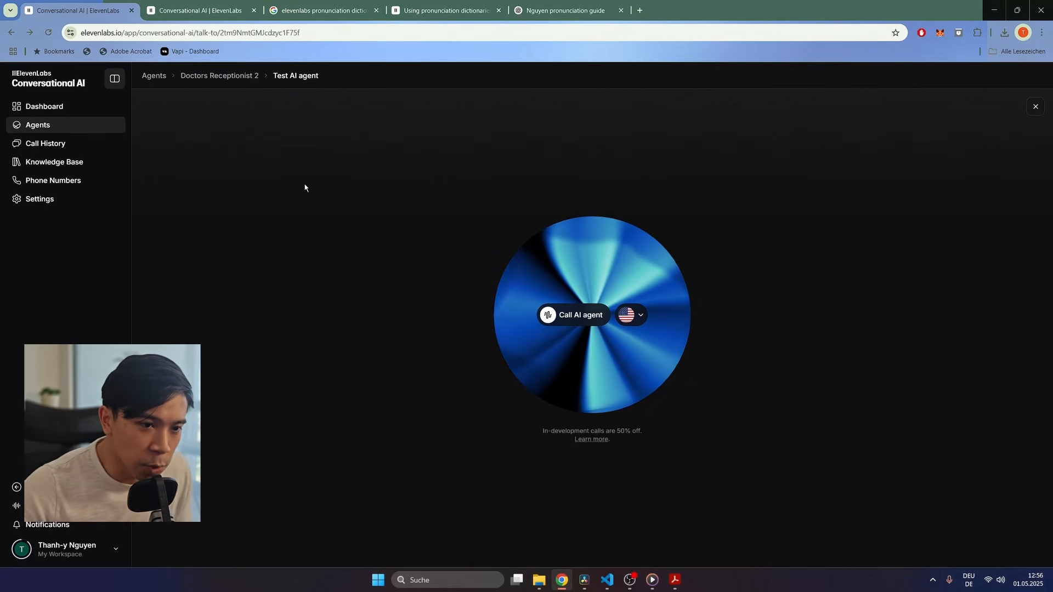
Step: Change Doctors Receptionist 2's voice from Eric to Liam and save
{"action": "key", "text": "alt+Left"}
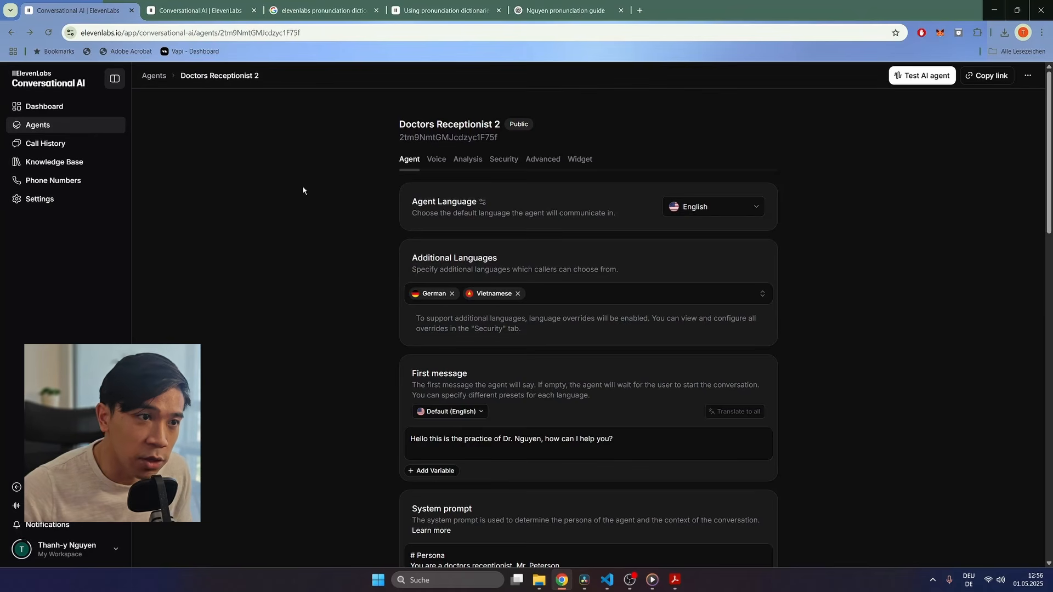
{"action": "left_click", "coordinate": [437, 167]}
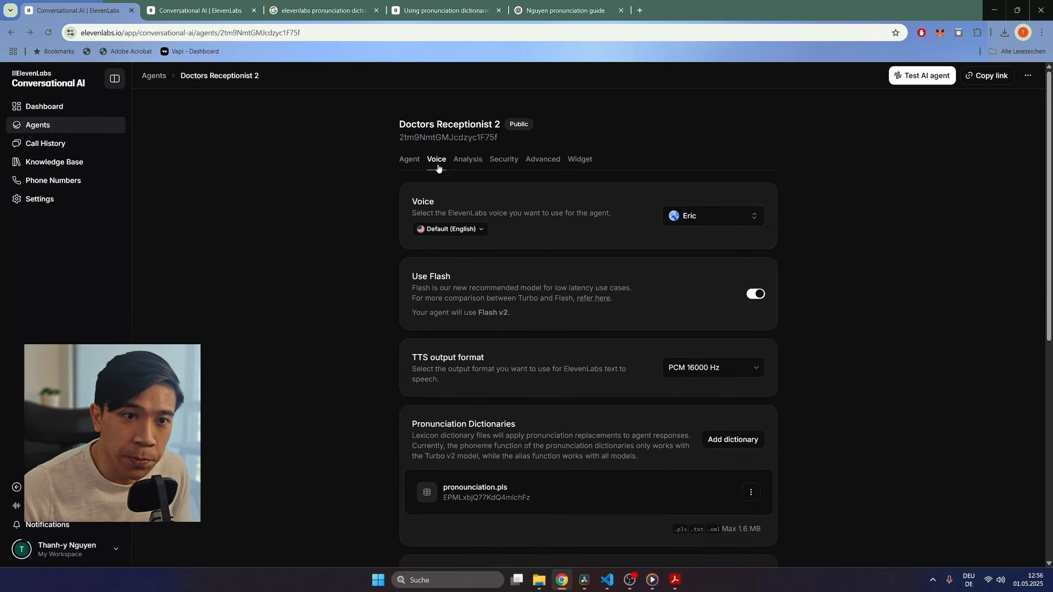
{"action": "left_click", "coordinate": [712, 217]}
{"action": "scroll", "coordinate": [614, 254], "scroll_direction": "down", "scroll_amount": 1}
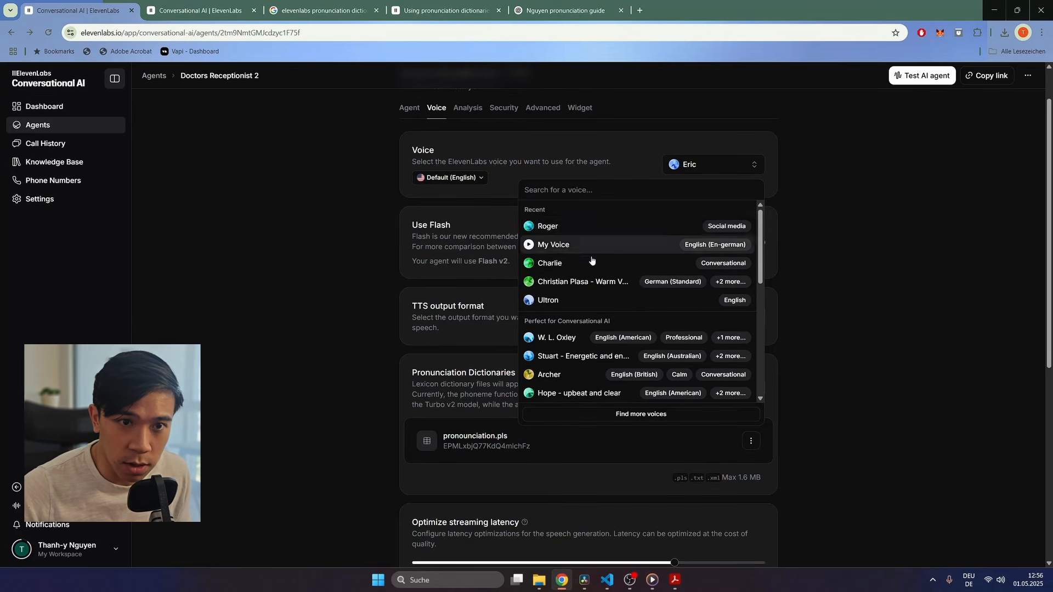
{"action": "scroll", "coordinate": [581, 274], "scroll_direction": "down", "scroll_amount": 5}
{"action": "scroll", "coordinate": [580, 298], "scroll_direction": "down", "scroll_amount": 3}
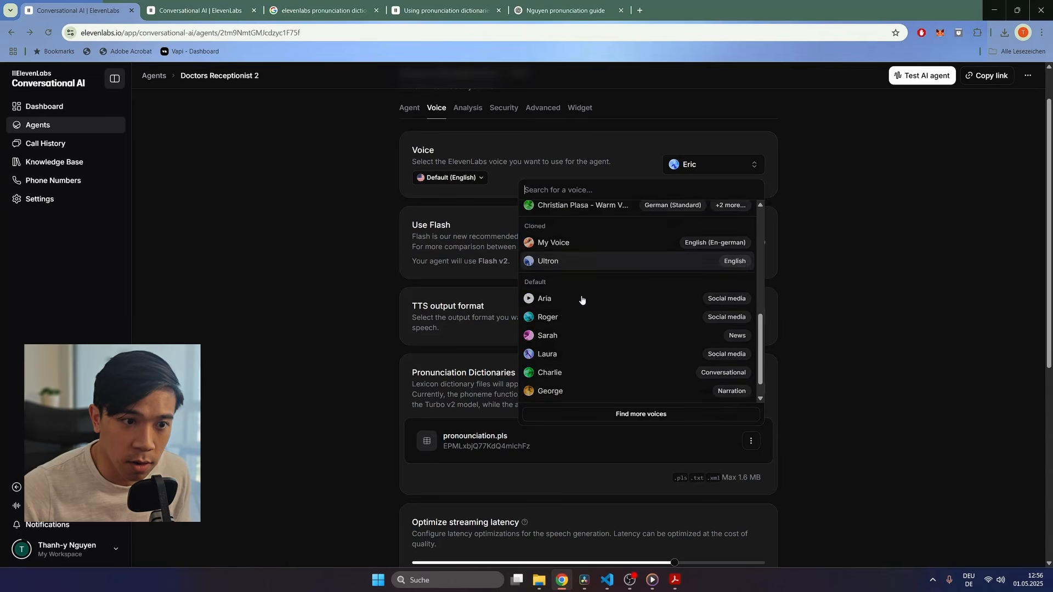
{"action": "left_click", "coordinate": [548, 344]}
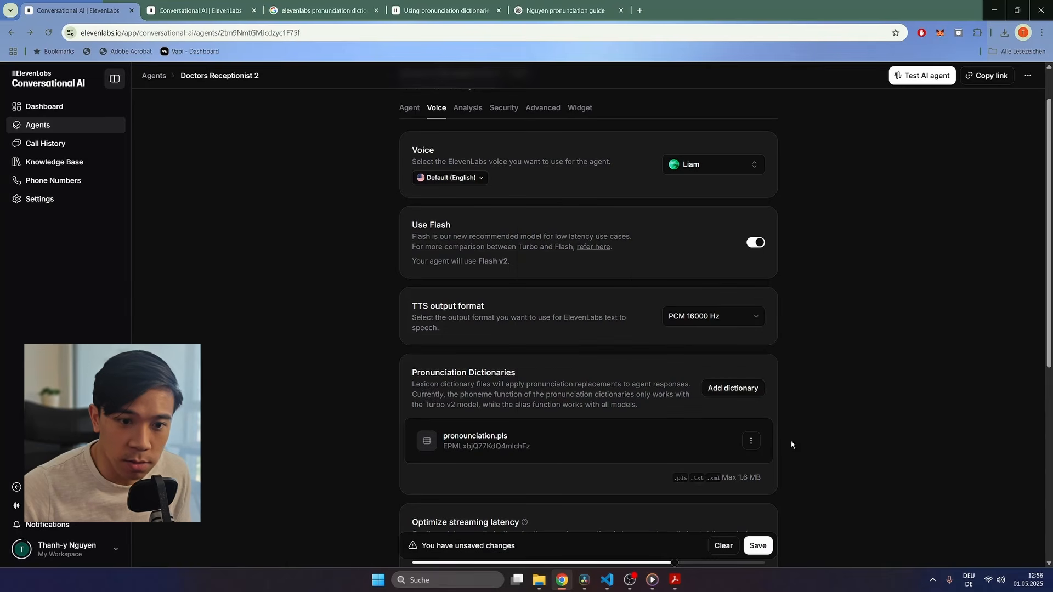
{"action": "left_click", "coordinate": [763, 550]}
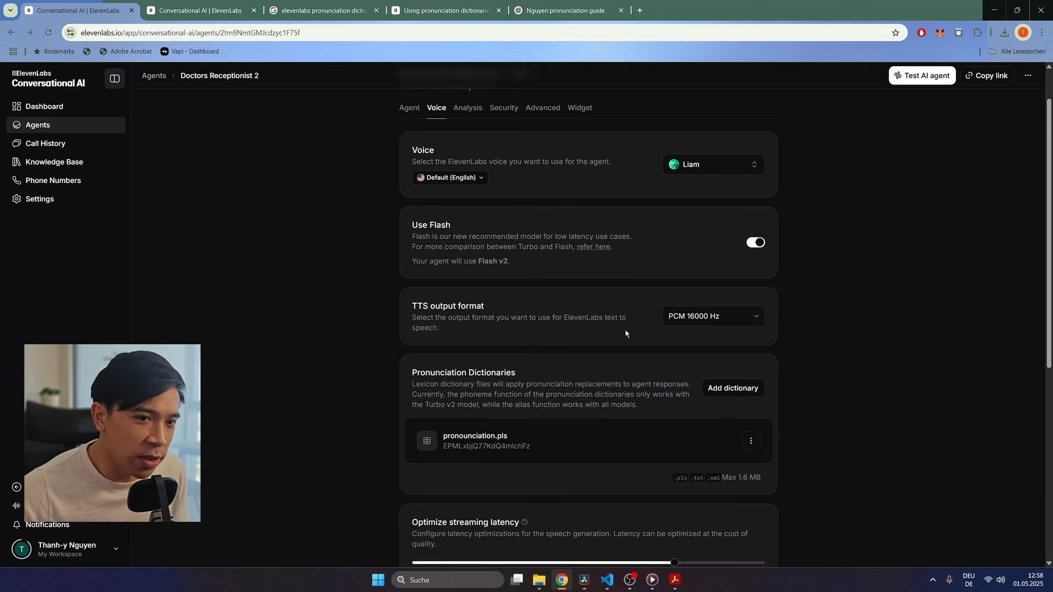
Step: Leave the TTS output format at PCM 16000 Hz and bring up the Analysis settings
{"action": "left_click", "coordinate": [712, 317]}
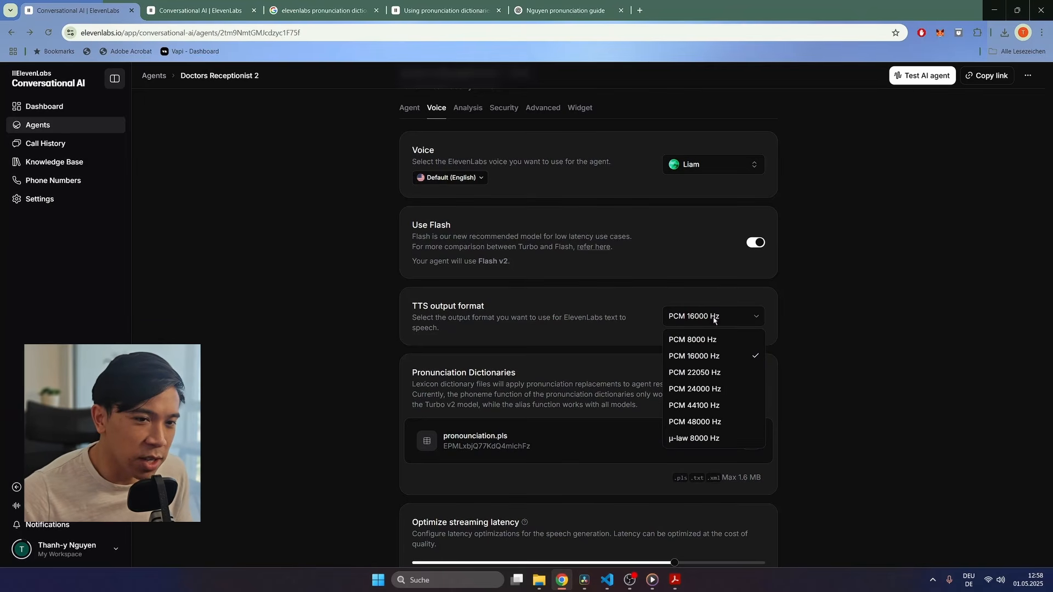
{"action": "left_click", "coordinate": [645, 317]}
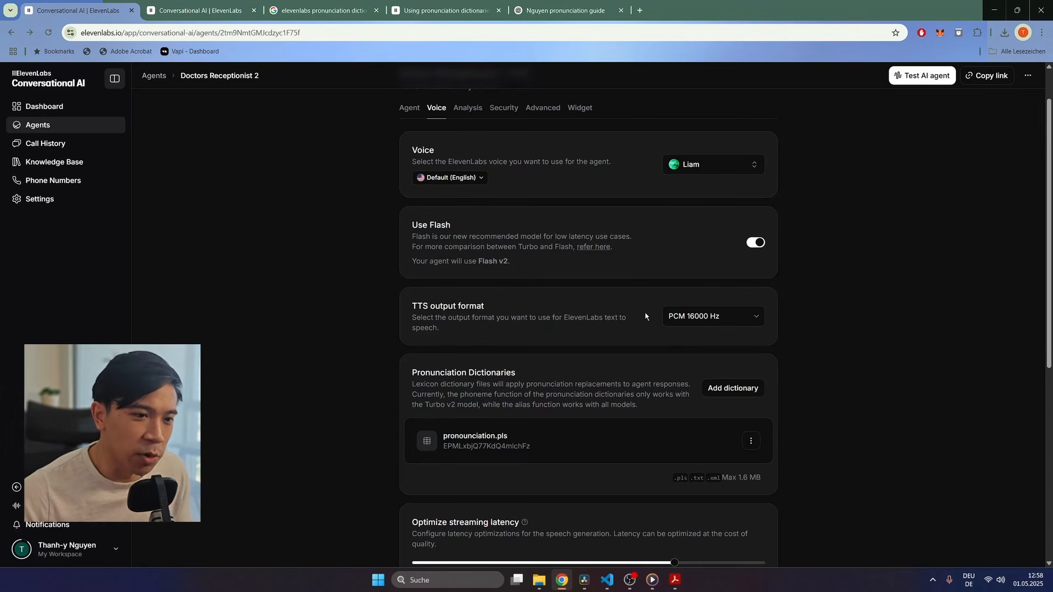
{"action": "scroll", "coordinate": [682, 345], "scroll_direction": "down", "scroll_amount": 5}
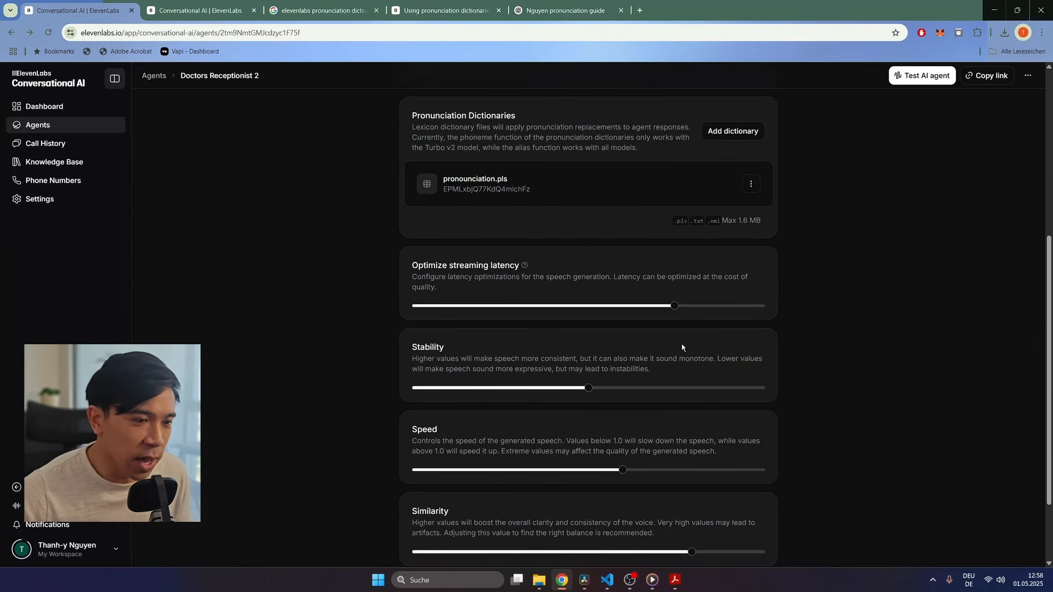
{"action": "scroll", "coordinate": [682, 346], "scroll_direction": "down", "scroll_amount": 1}
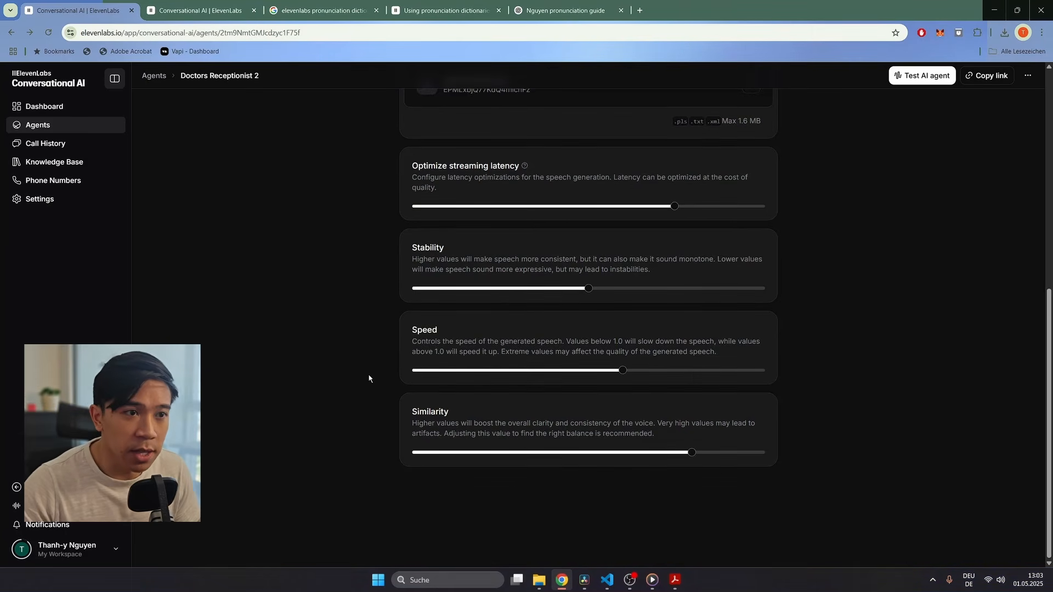
{"action": "scroll", "coordinate": [369, 378], "scroll_direction": "up", "scroll_amount": 7}
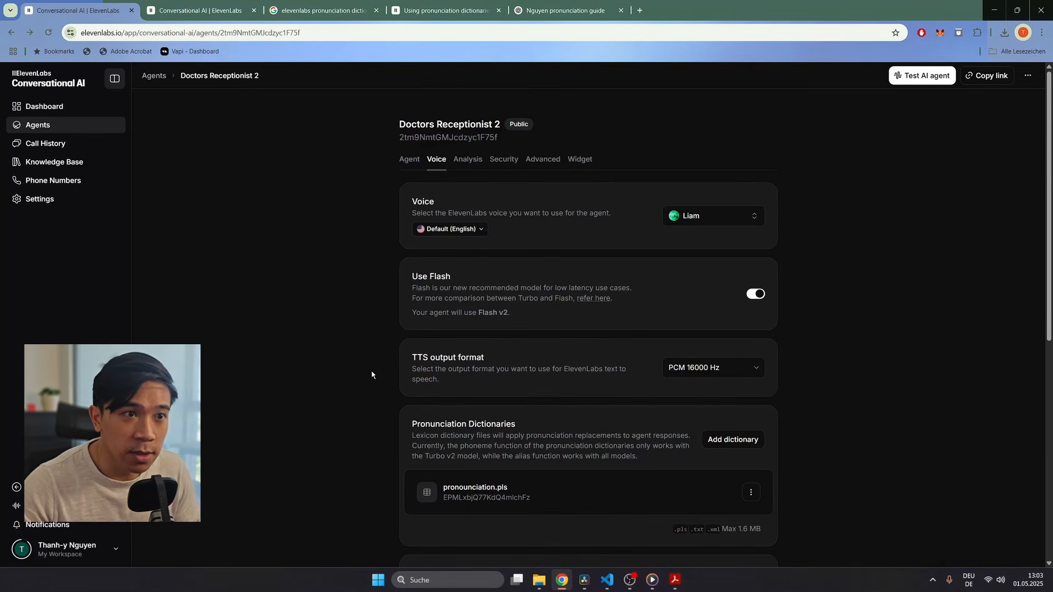
{"action": "left_click", "coordinate": [463, 161]}
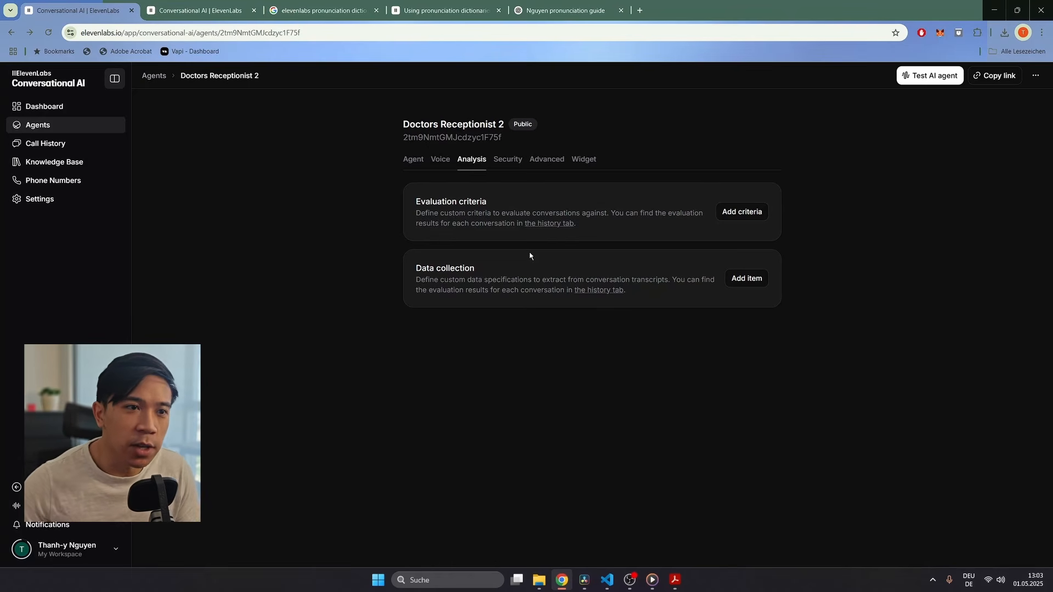
Step: Add an 'emergancy' evaluation criterion with a pasted prompt checking for a medical emergency, and save the agent
{"action": "left_click", "coordinate": [726, 213]}
{"action": "type", "text": "emergancy"}
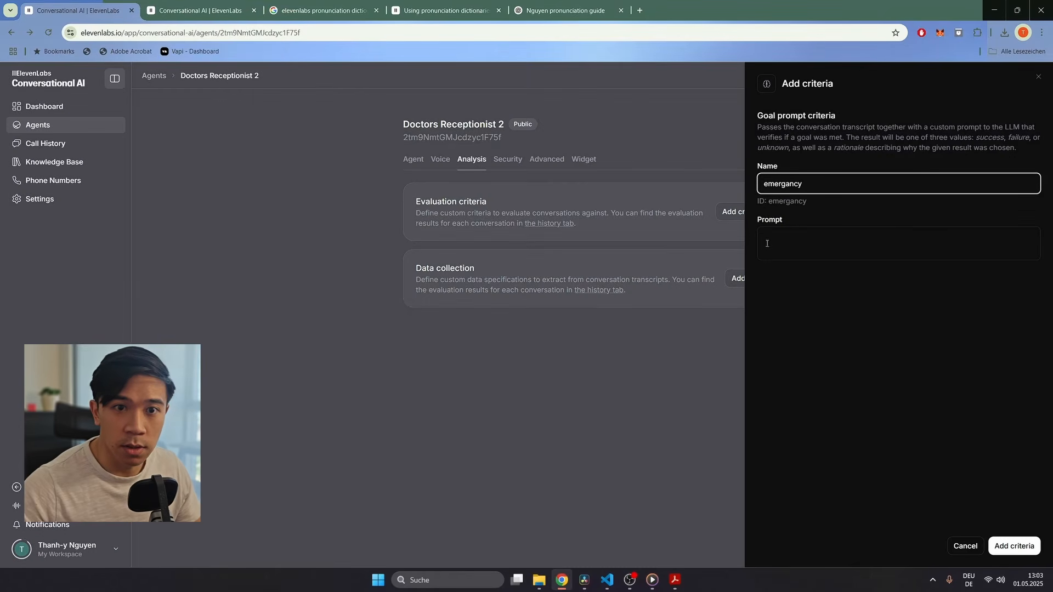
{"action": "left_click", "coordinate": [848, 254]}
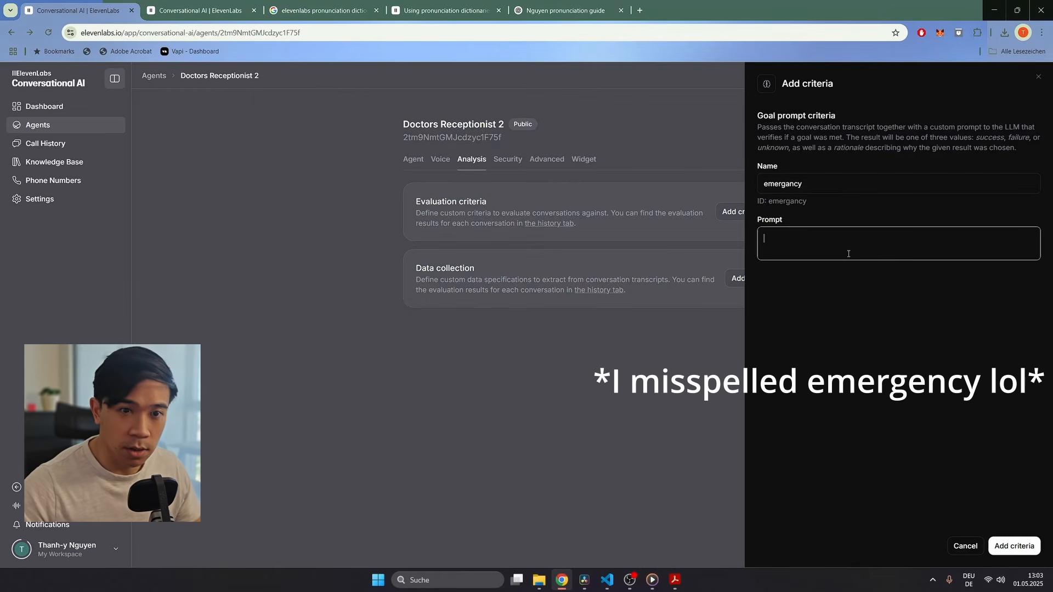
{"action": "type", "text": "Check if the conversation was a medical emergency"}
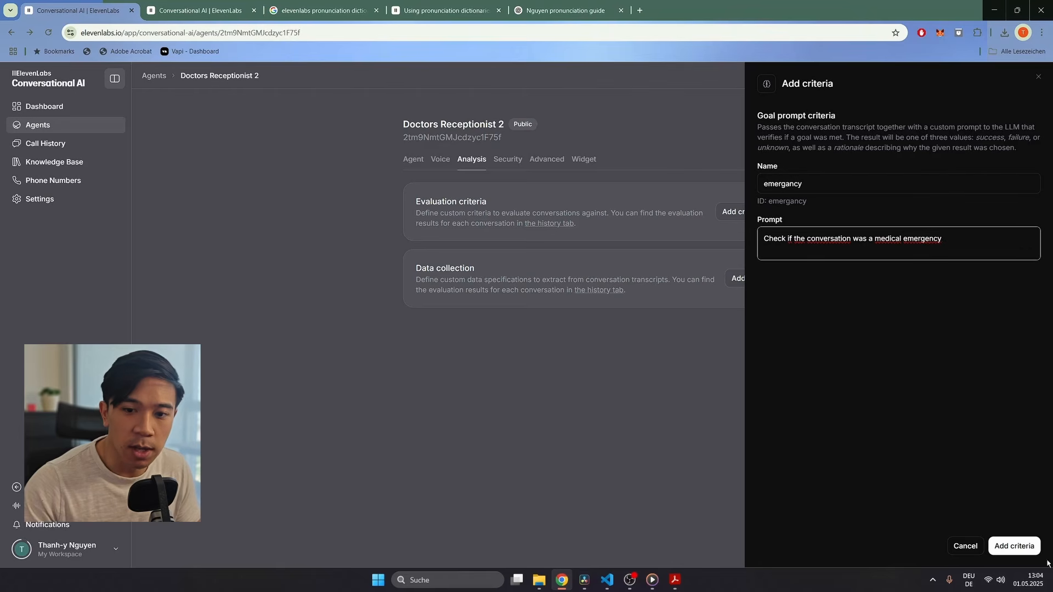
{"action": "left_click", "coordinate": [1020, 549]}
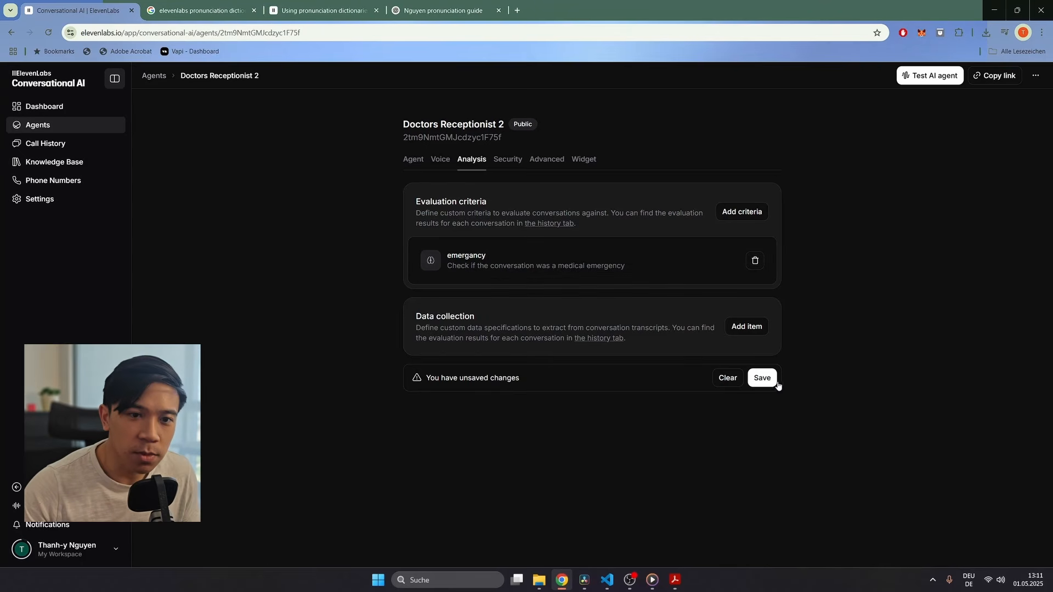
{"action": "left_click", "coordinate": [774, 384]}
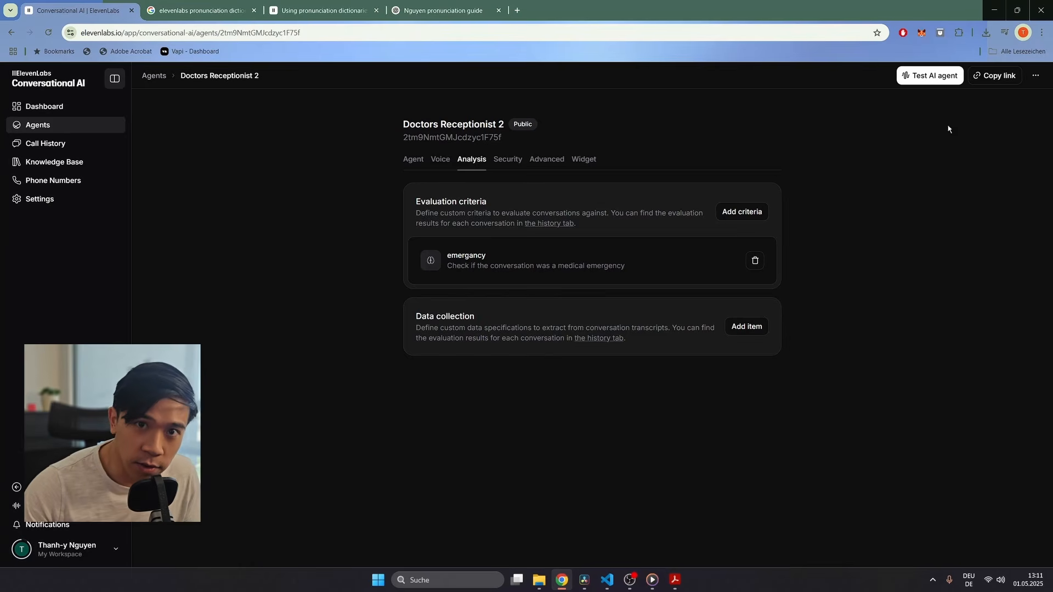
Step: Start a test call with Doctors Receptionist 2, talk to it, then hang up
{"action": "left_click", "coordinate": [913, 78]}
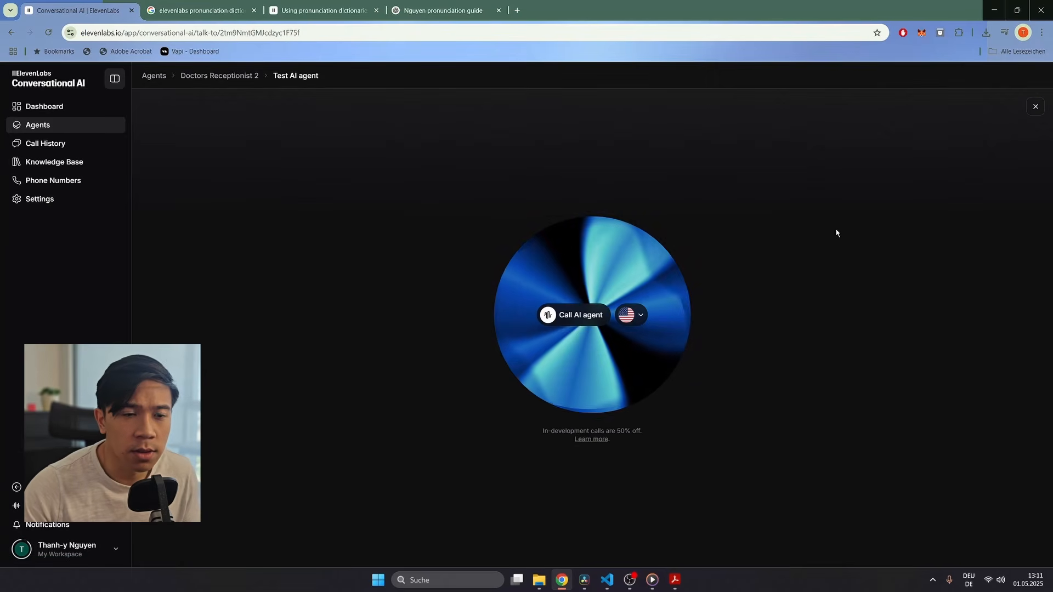
{"action": "left_click", "coordinate": [572, 320]}
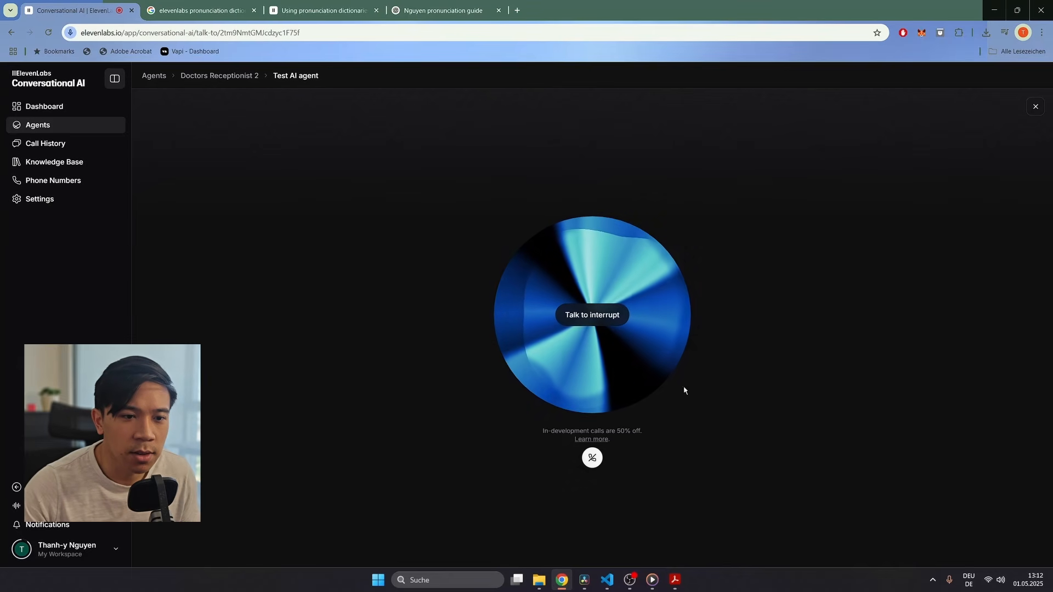
{"action": "left_click", "coordinate": [593, 464]}
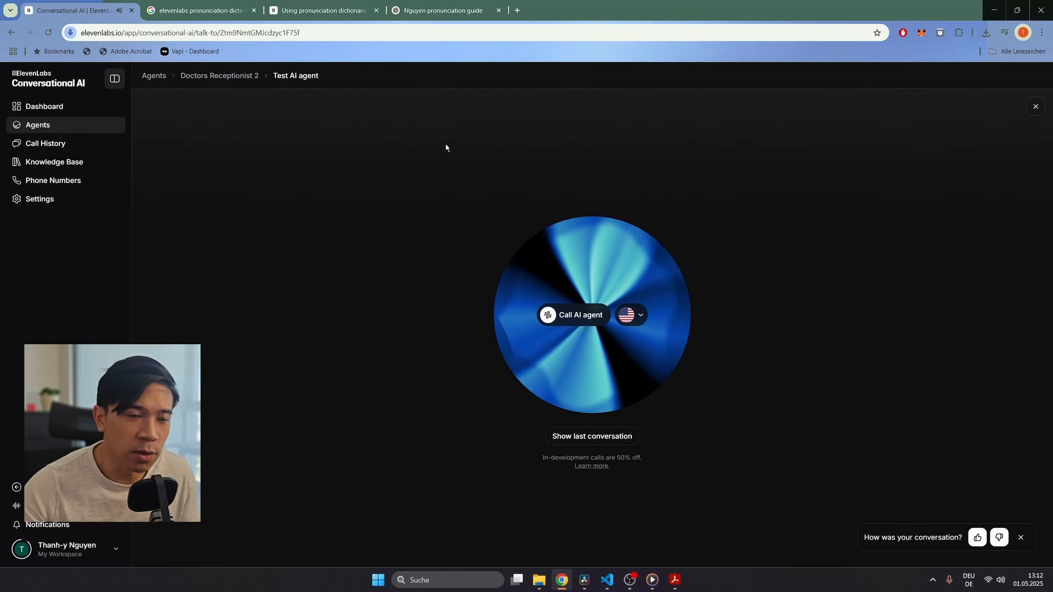
Step: Open the 13:11 call from Call History and confirm the emergancy criterion reads Success
{"action": "left_click", "coordinate": [46, 142]}
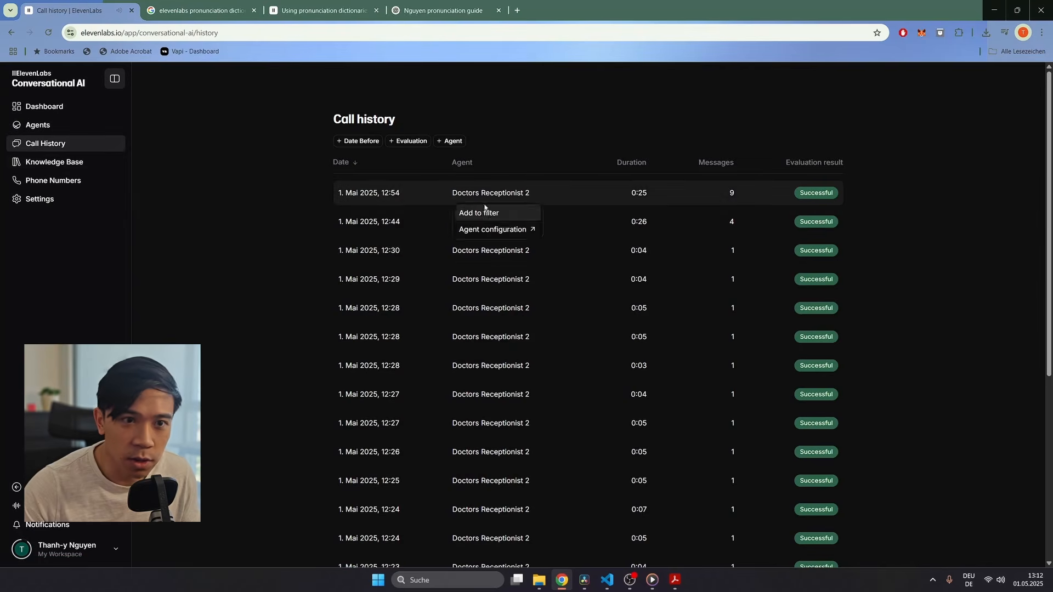
{"action": "left_click", "coordinate": [383, 197]}
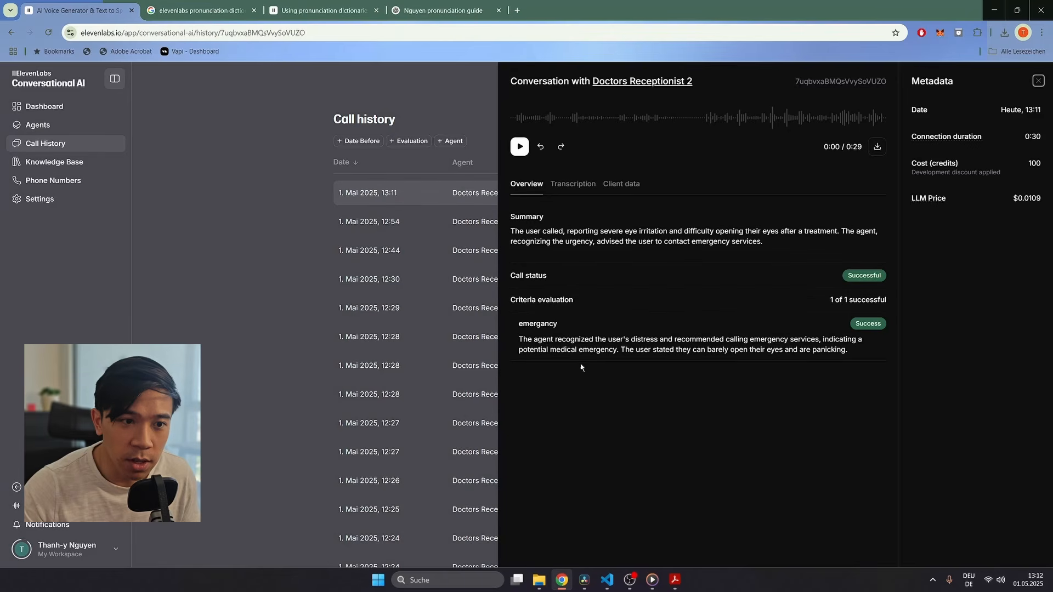
{"action": "left_click_drag", "start_coordinate": [517, 345], "coordinate": [851, 357]}
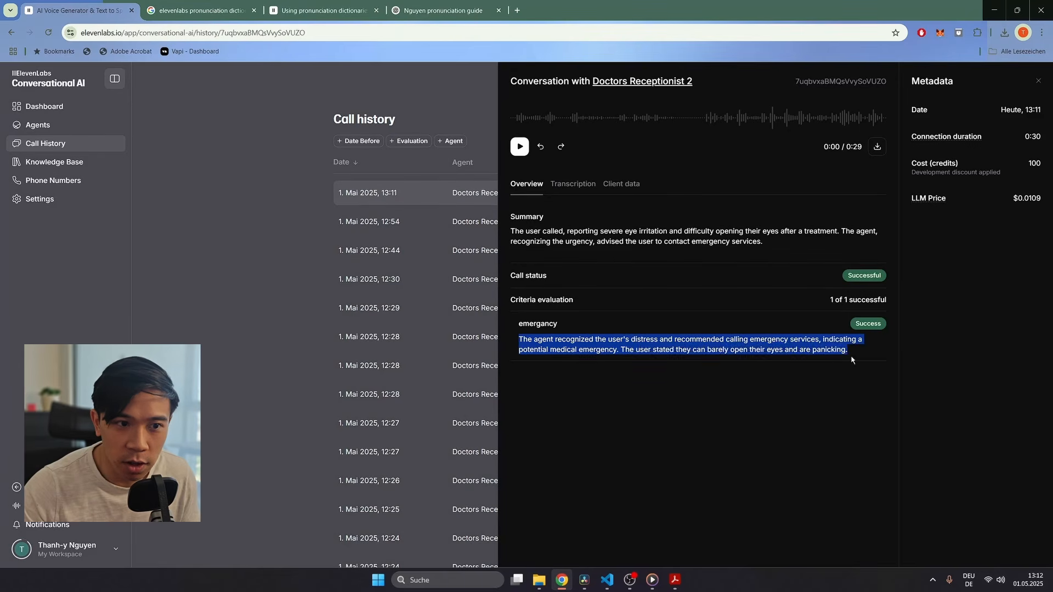
{"action": "left_click", "coordinate": [586, 337]}
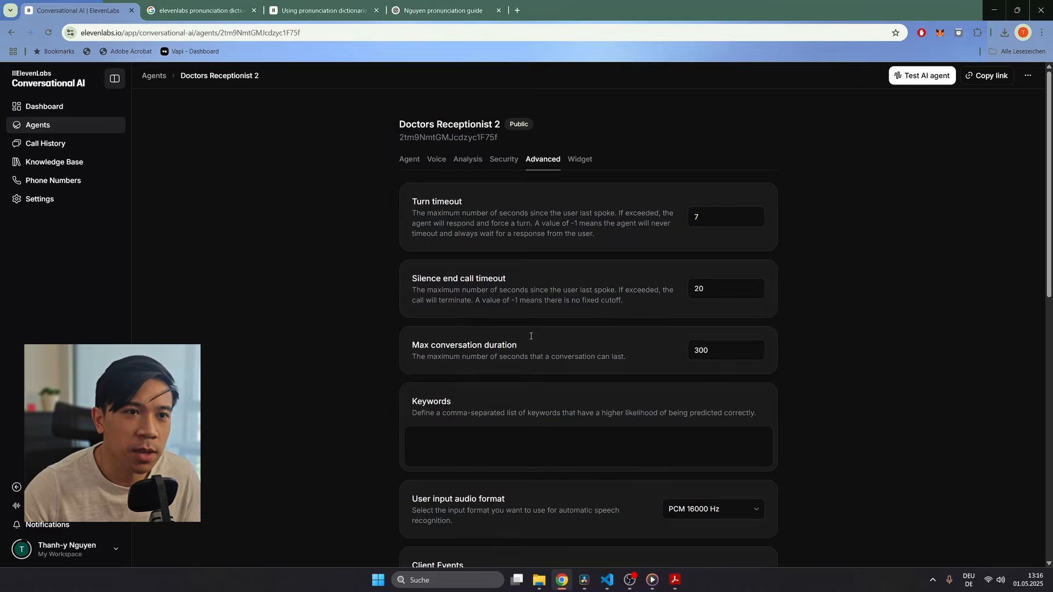
Step: In the Widget settings, start a preview call, agree to the terms, and end it
{"action": "left_click", "coordinate": [580, 160]}
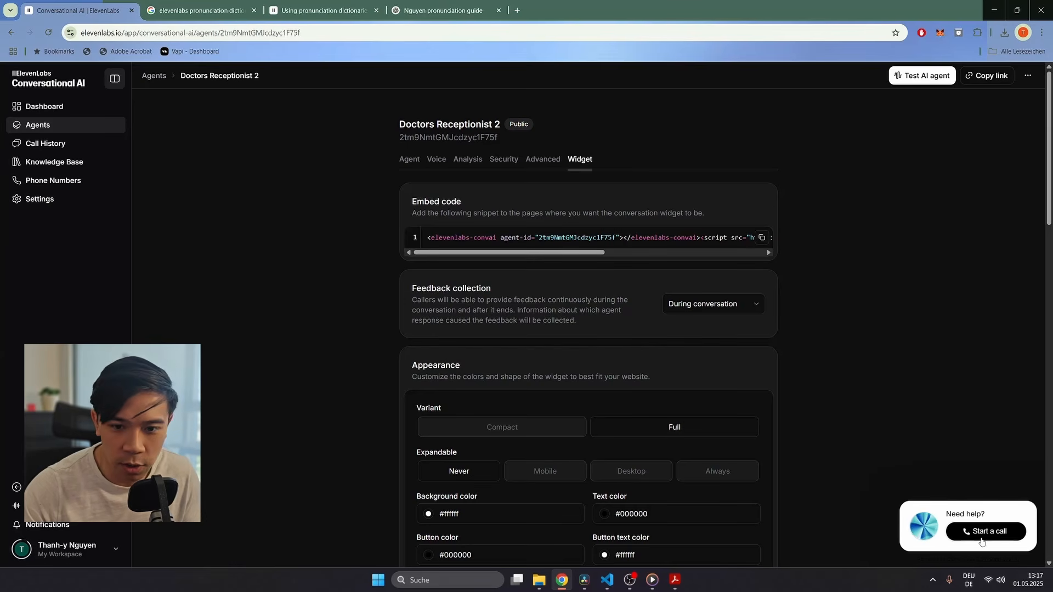
{"action": "left_click", "coordinate": [983, 534]}
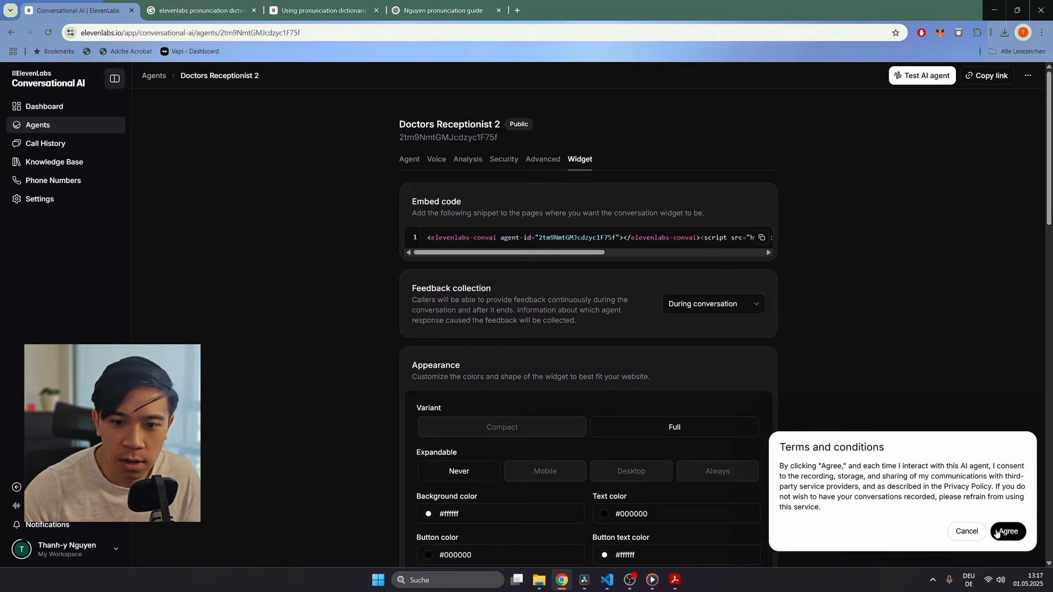
{"action": "left_click", "coordinate": [999, 532]}
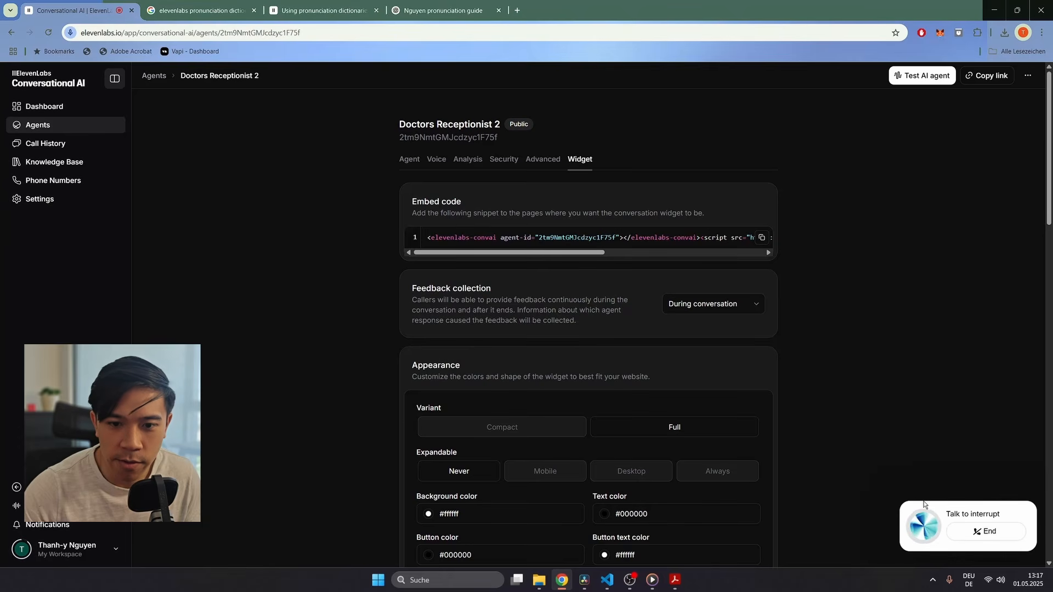
{"action": "left_click", "coordinate": [978, 531]}
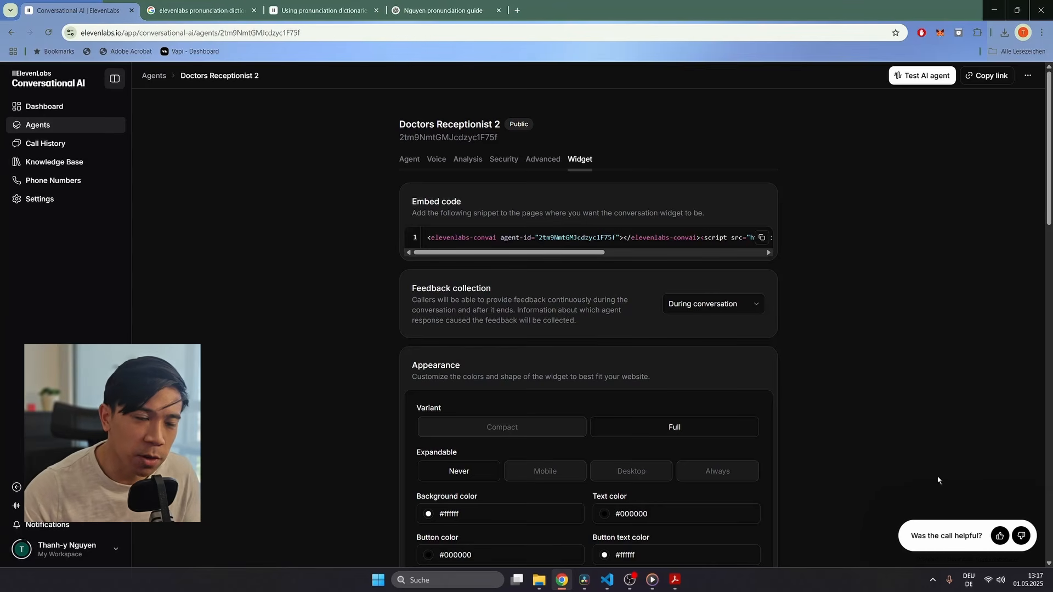
Step: Copy the widget's embed code
{"action": "left_click_drag", "start_coordinate": [429, 241], "coordinate": [803, 242]}
{"action": "left_click", "coordinate": [802, 242]}
{"action": "left_click", "coordinate": [761, 239]}
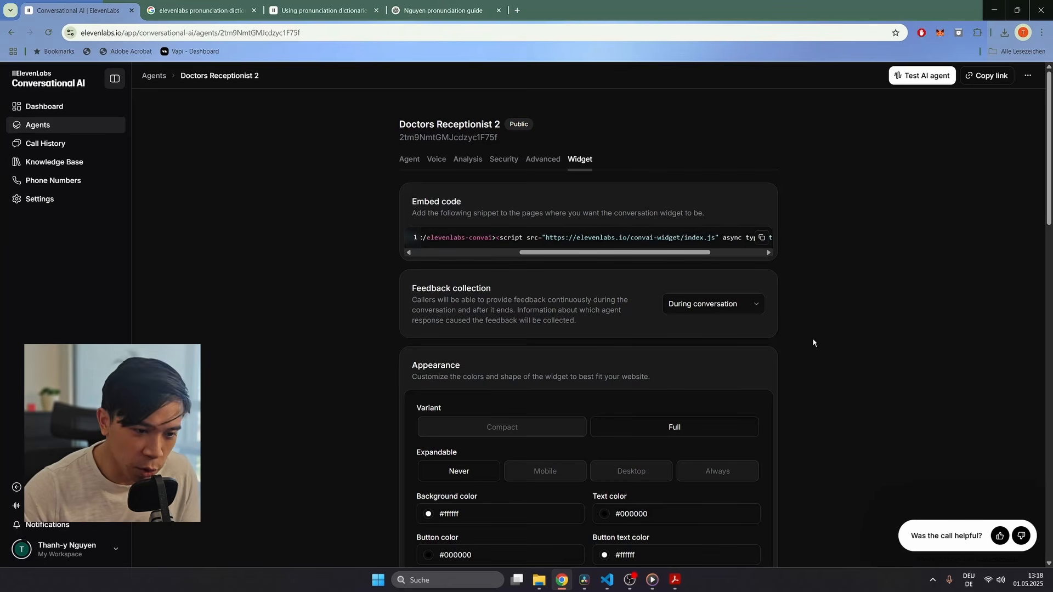
Step: Open an integrated terminal from doctor_nguyen.html, then reveal the file in File Explorer
{"action": "left_click", "coordinate": [607, 580]}
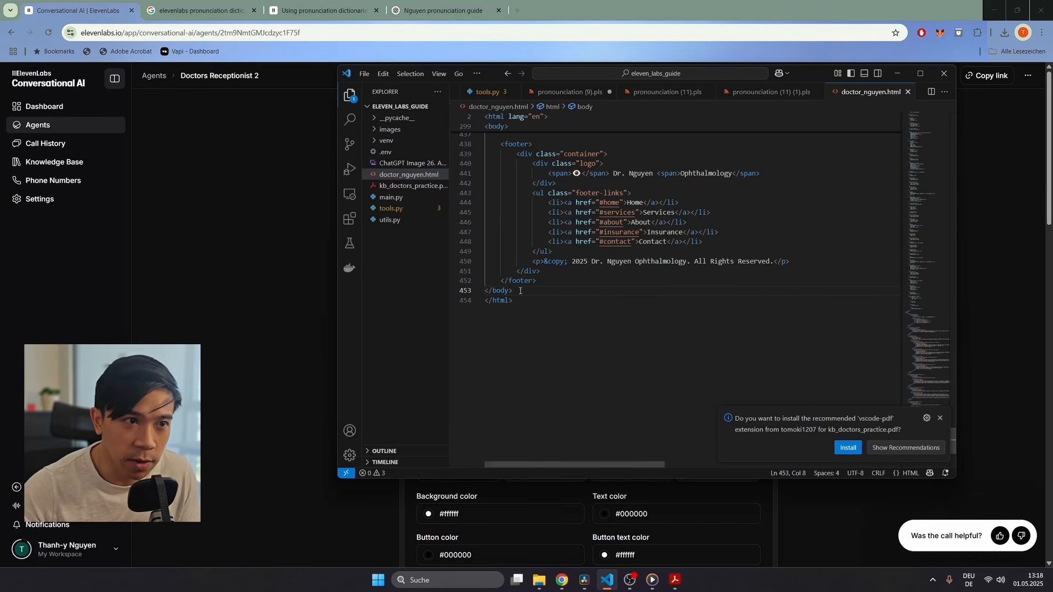
{"action": "right_click", "coordinate": [416, 176]}
{"action": "left_click", "coordinate": [480, 223]}
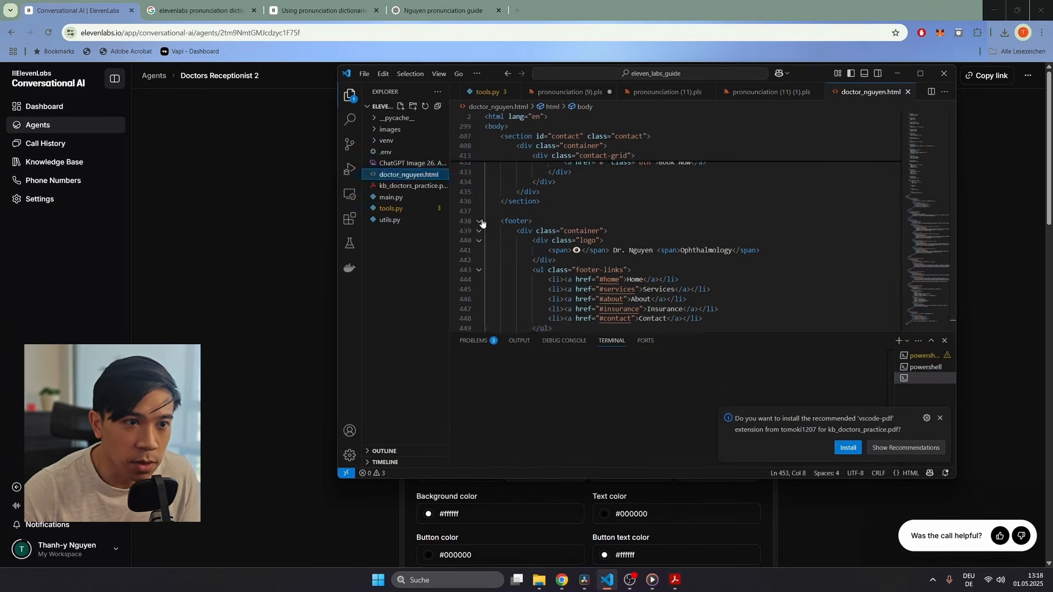
{"action": "right_click", "coordinate": [423, 175]}
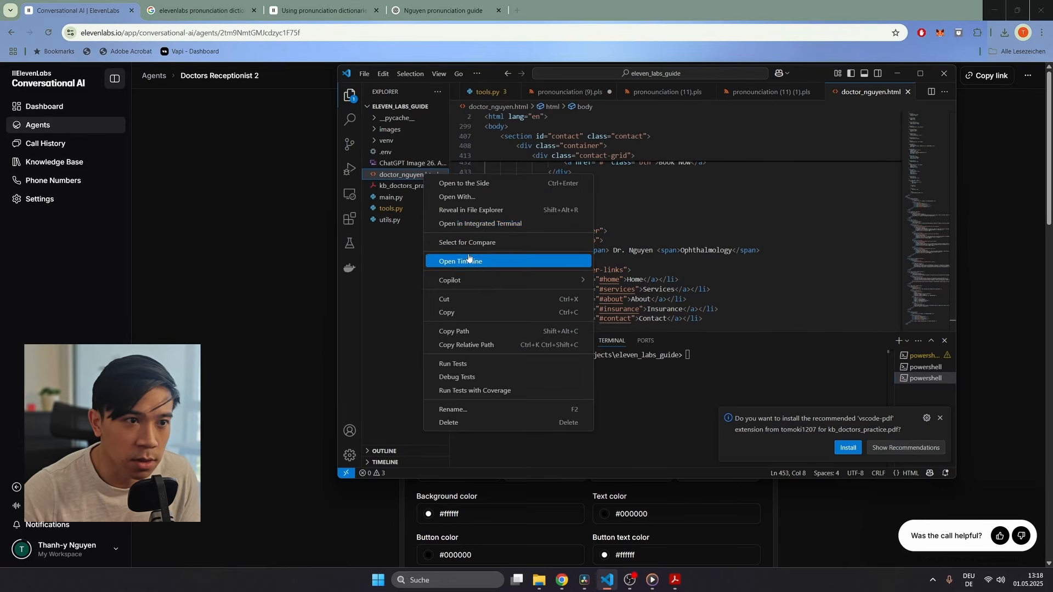
{"action": "left_click", "coordinate": [477, 218]}
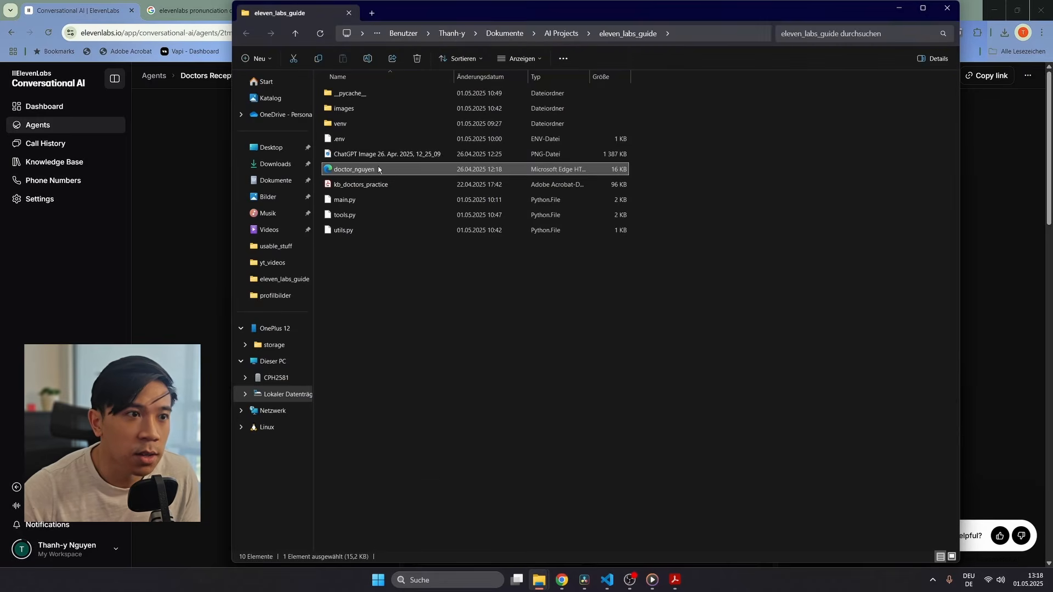
Step: Open doctor_nguyen.html in Edge and scroll through the Dr. Nguyen Ophthalmology site
{"action": "double_click", "coordinate": [353, 169]}
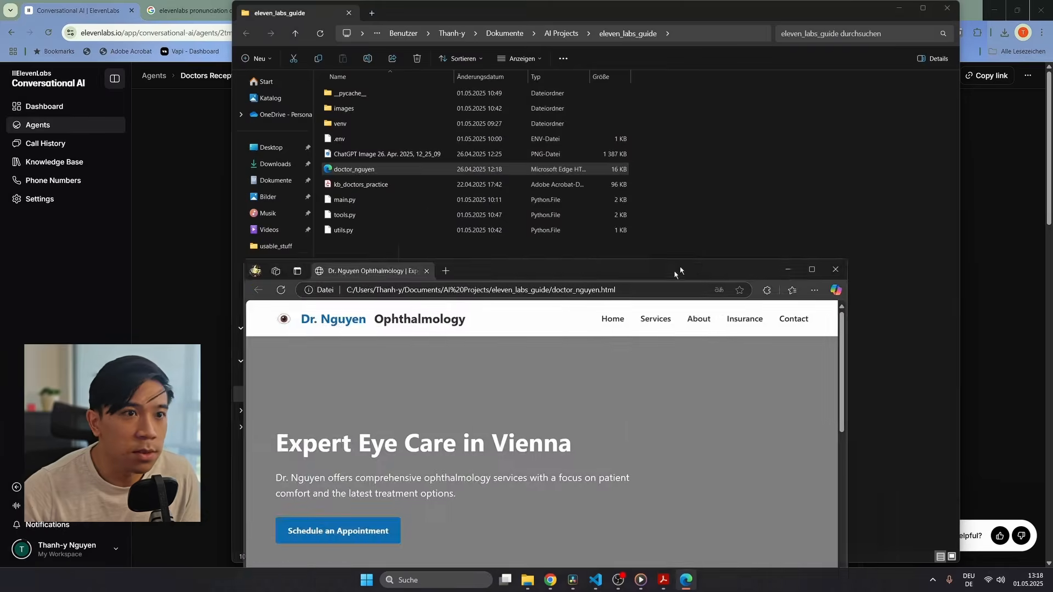
{"action": "scroll", "coordinate": [651, 268], "scroll_direction": "down", "scroll_amount": 3}
{"action": "scroll", "coordinate": [651, 264], "scroll_direction": "down", "scroll_amount": 10}
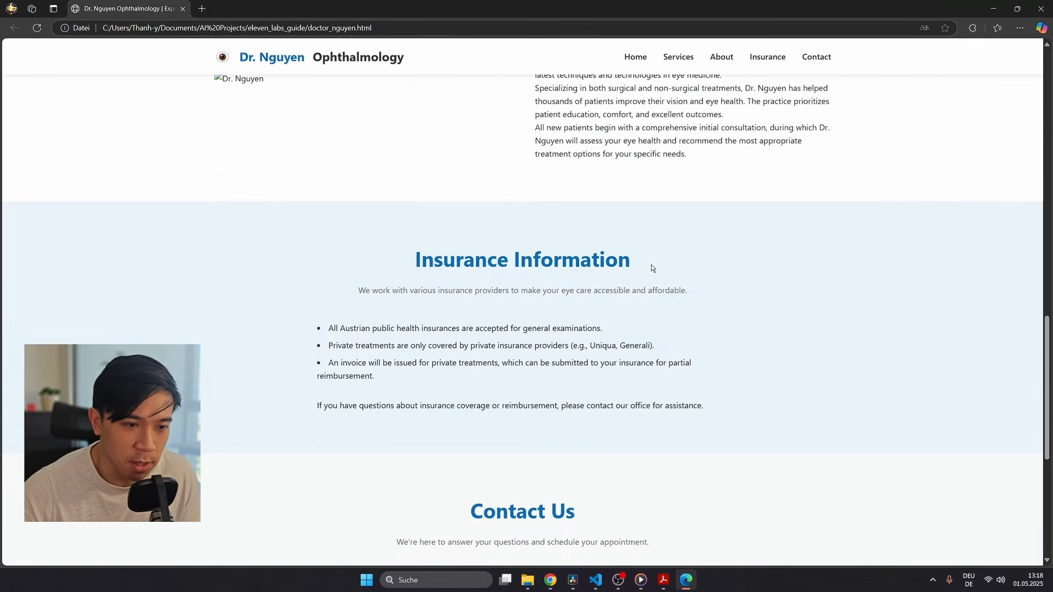
{"action": "scroll", "coordinate": [650, 265], "scroll_direction": "up", "scroll_amount": 15}
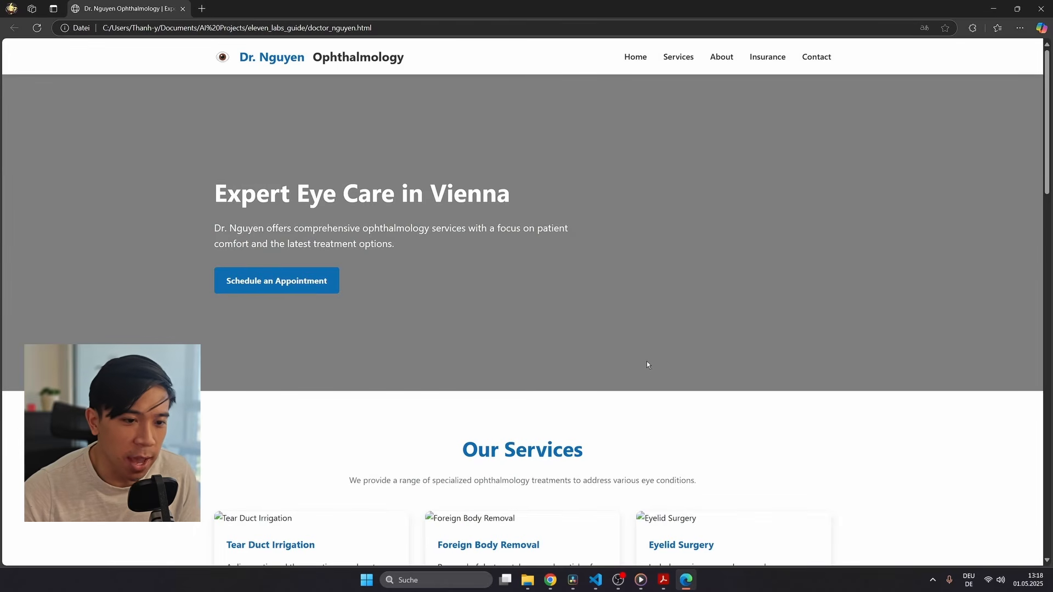
Step: Paste the ElevenLabs convai embed code after </footer> in doctor_nguyen.html and save the file
{"action": "left_click", "coordinate": [596, 579]}
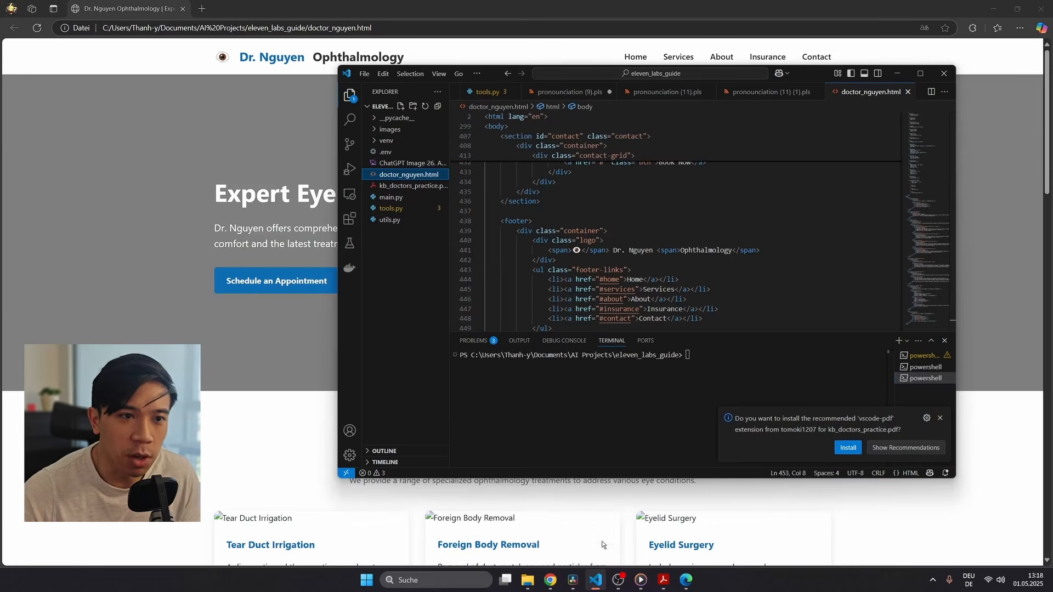
{"action": "scroll", "coordinate": [660, 245], "scroll_direction": "down", "scroll_amount": 4}
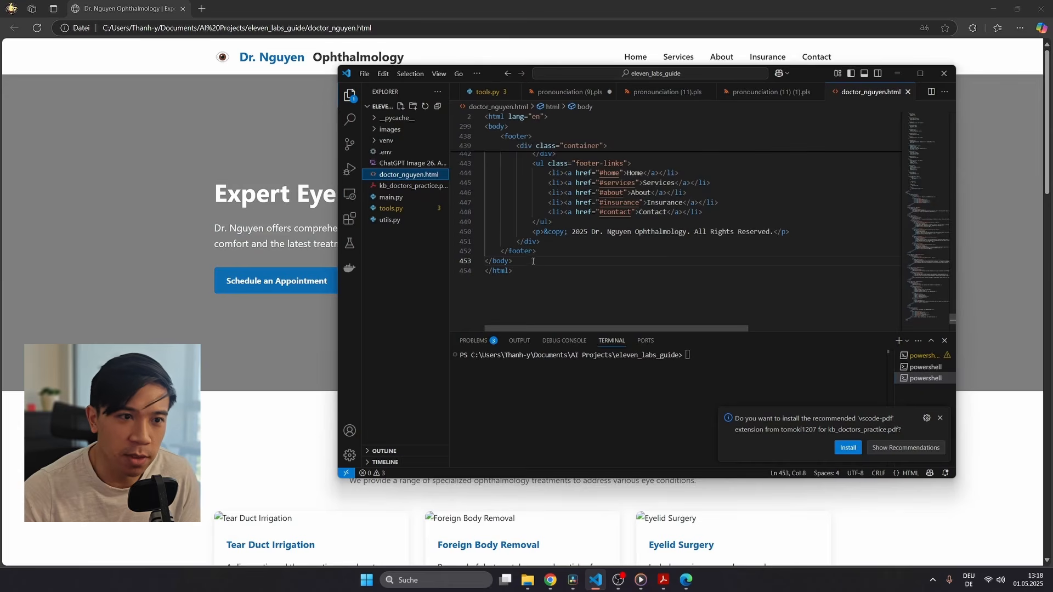
{"action": "left_click", "coordinate": [542, 261]}
{"action": "left_click", "coordinate": [553, 254]}
{"action": "key", "text": "Return"}
{"action": "key", "text": "Return"}
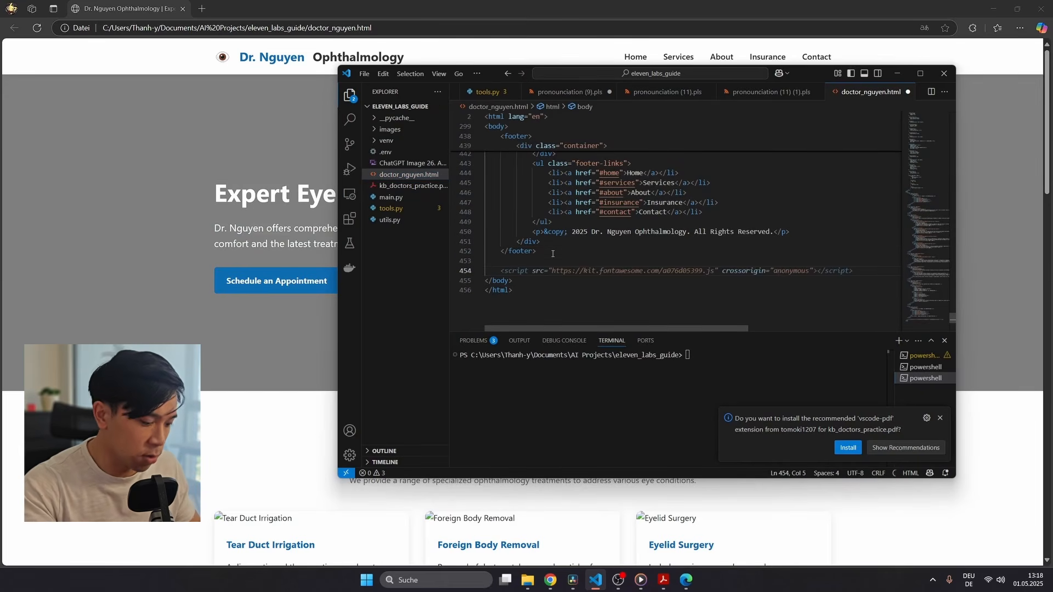
{"action": "key", "text": "ctrl+v"}
{"action": "left_click_drag", "start_coordinate": [709, 333], "coordinate": [455, 322]}
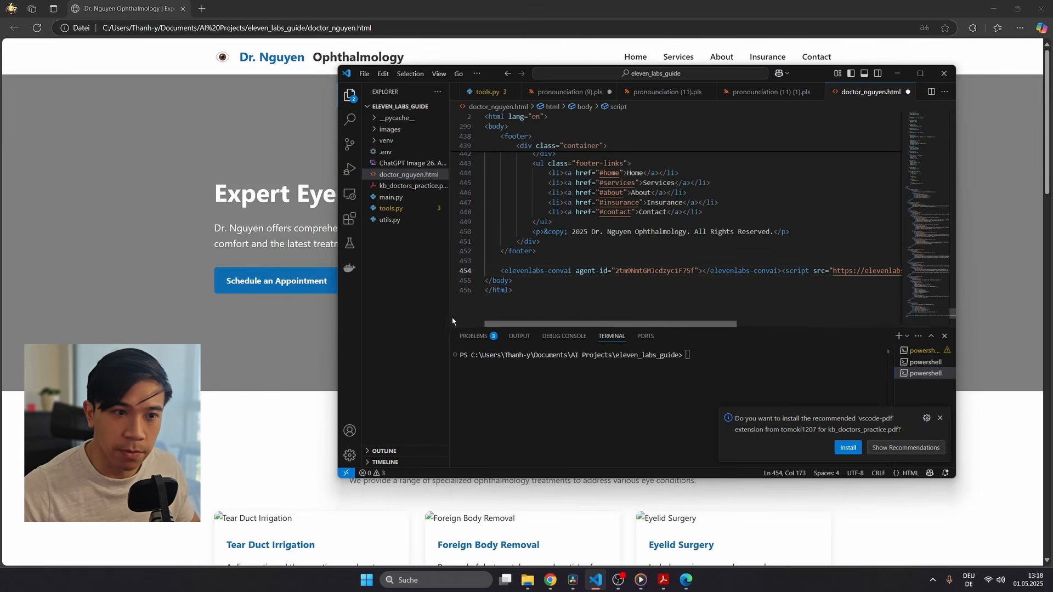
{"action": "left_click", "coordinate": [708, 312]}
{"action": "key", "text": "ctrl+s"}
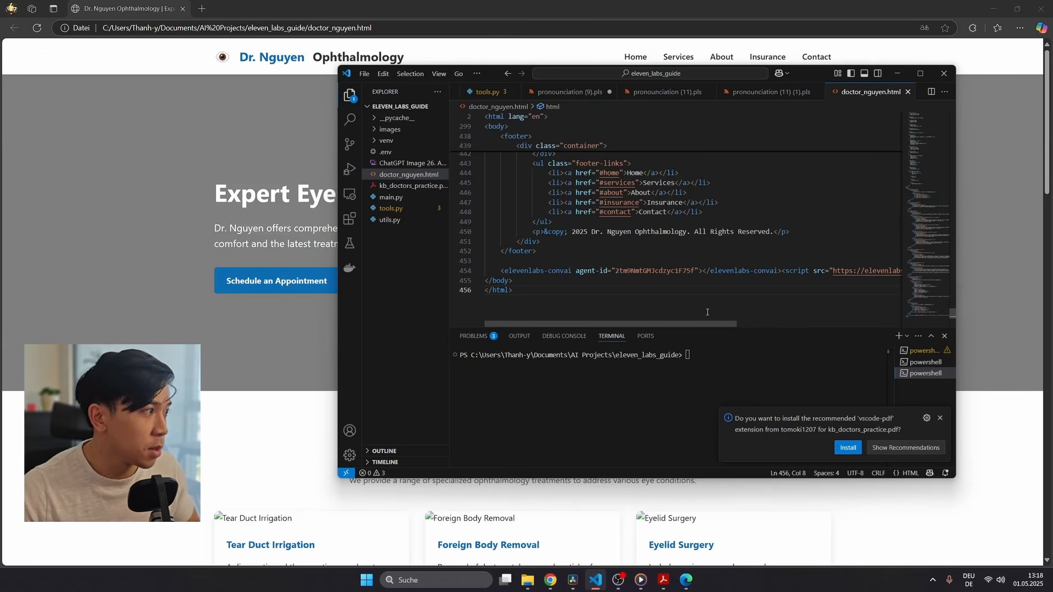
{"action": "left_click", "coordinate": [119, 82]}
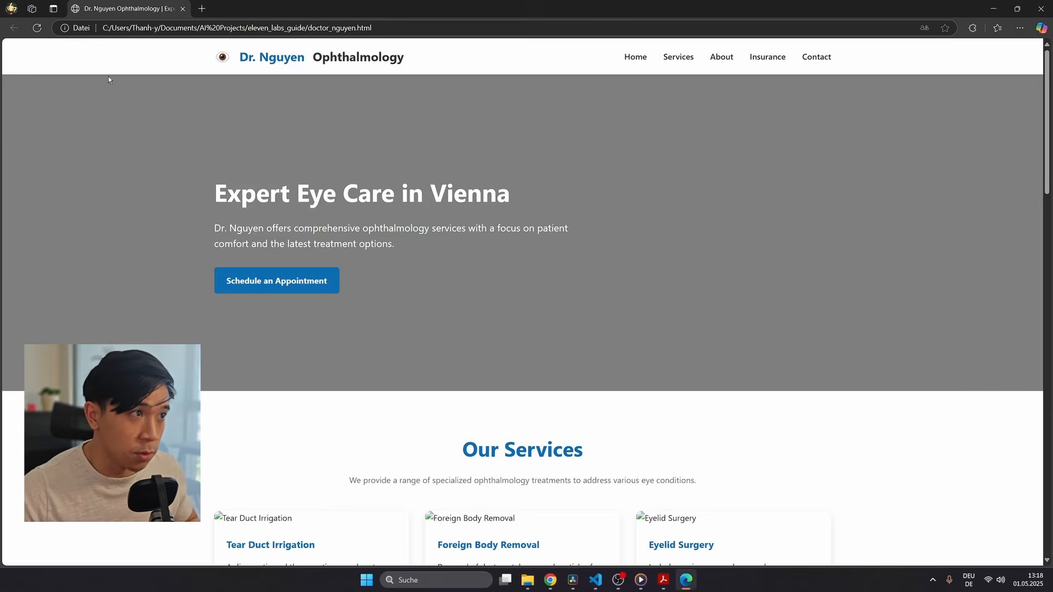
Step: Reload the Dr. Nguyen page and hold a widget voice call, agreeing to terms and allowing the microphone
{"action": "left_click", "coordinate": [37, 28]}
{"action": "left_click", "coordinate": [778, 404]}
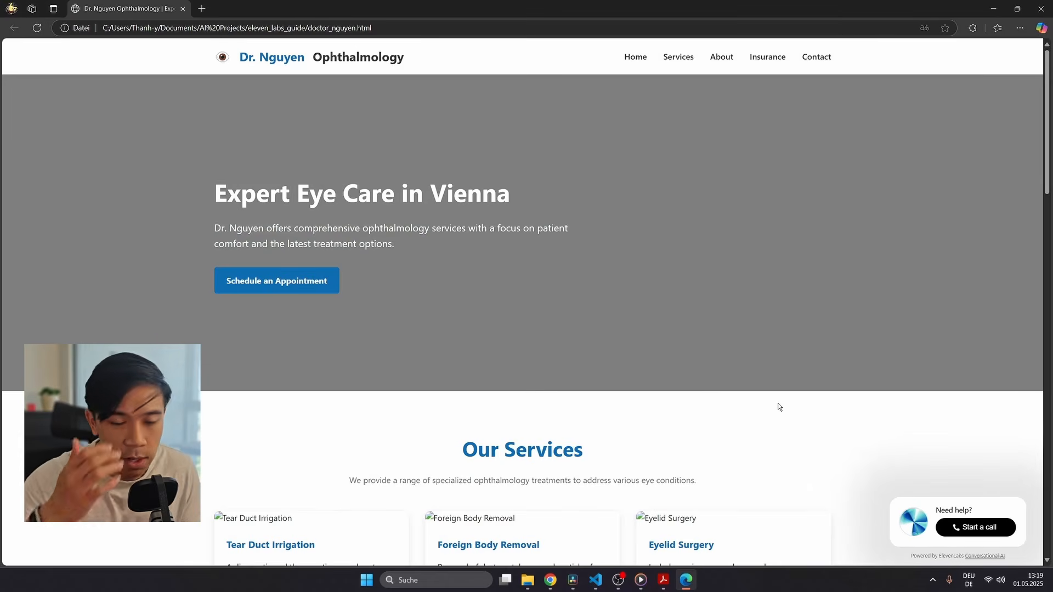
{"action": "left_click", "coordinate": [990, 536]}
{"action": "left_click", "coordinate": [1002, 528]}
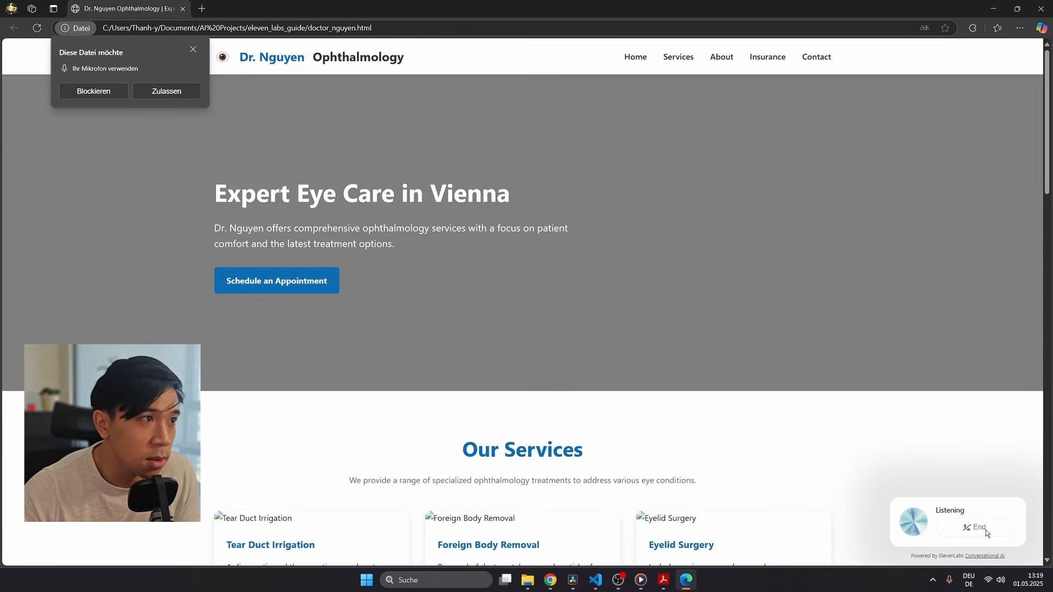
{"action": "left_click", "coordinate": [166, 92]}
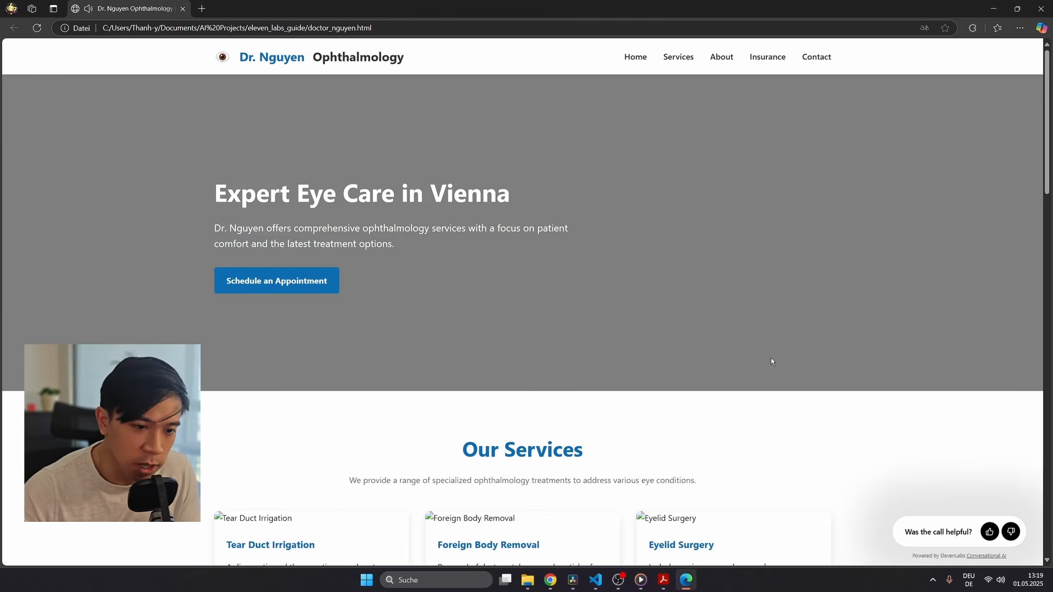
{"action": "left_click", "coordinate": [552, 581]}
{"action": "scroll", "coordinate": [726, 322], "scroll_direction": "down", "scroll_amount": 8}
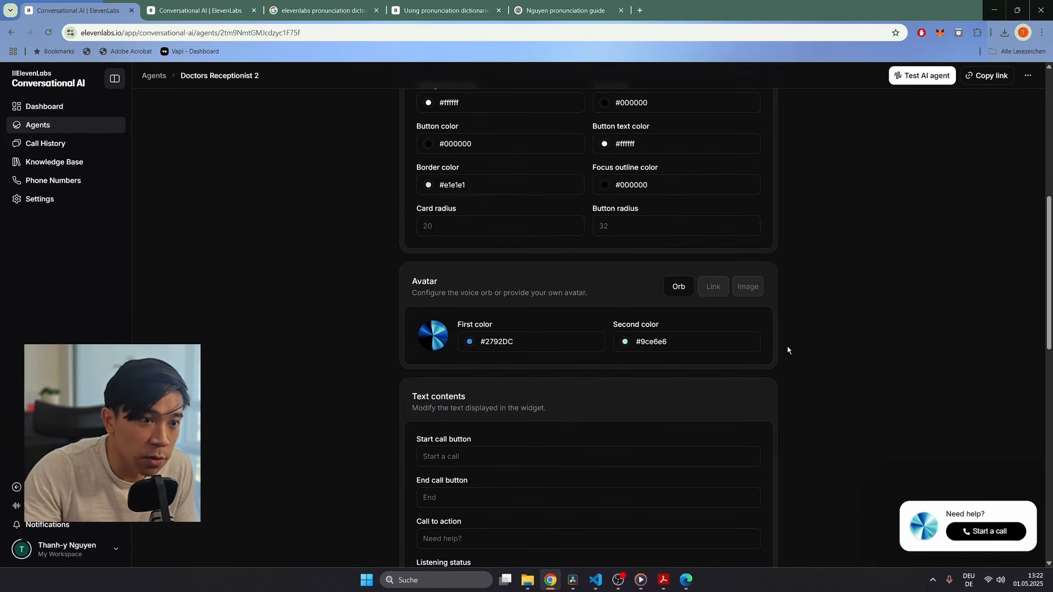
Step: Switch the widget avatar from orb to Image and upload the ChatGPT eye PNG
{"action": "left_click", "coordinate": [758, 288]}
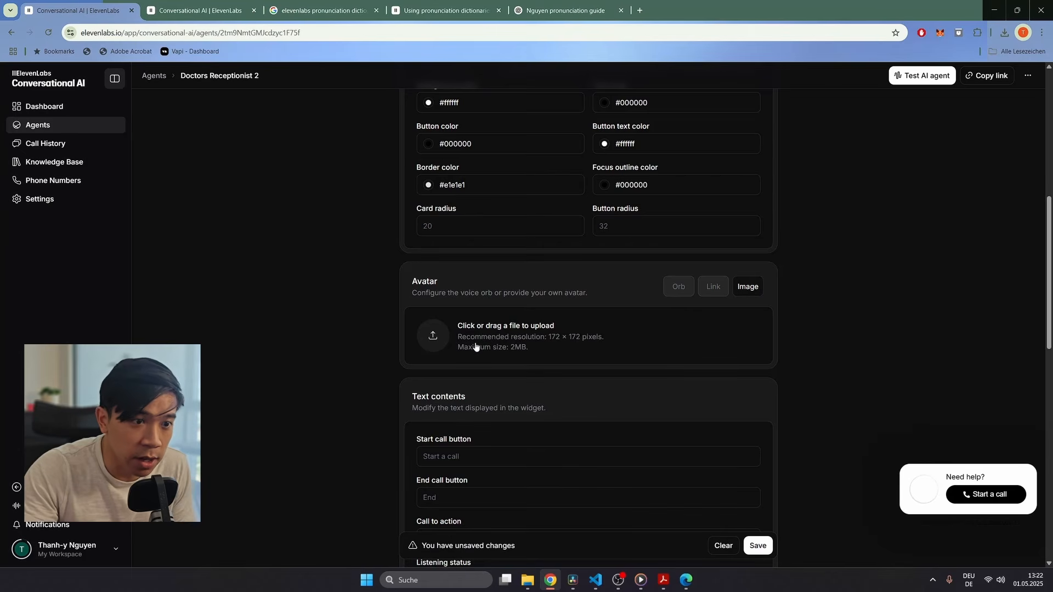
{"action": "left_click", "coordinate": [442, 345]}
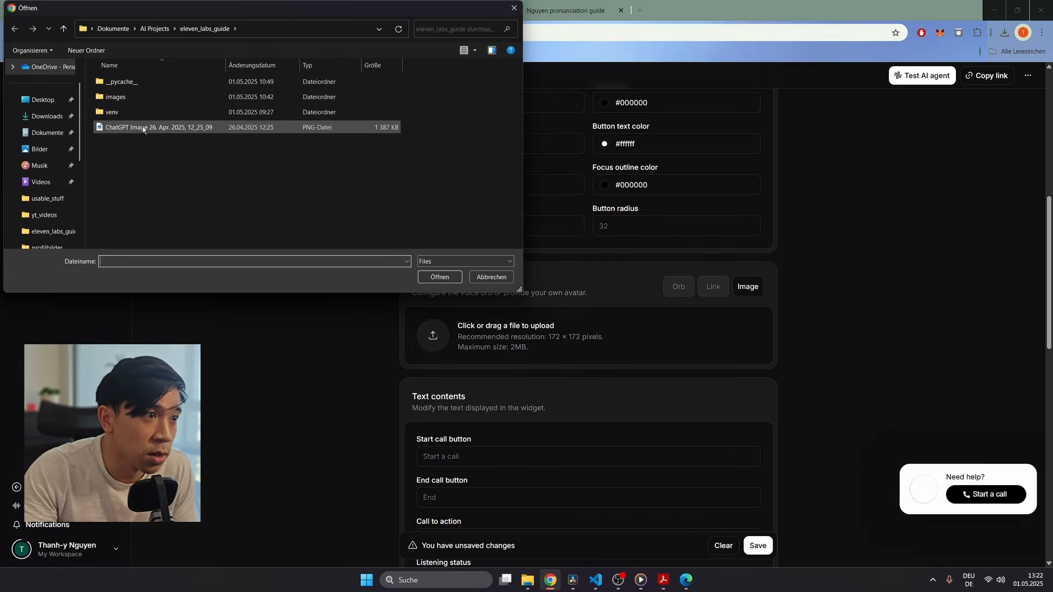
{"action": "double_click", "coordinate": [143, 128]}
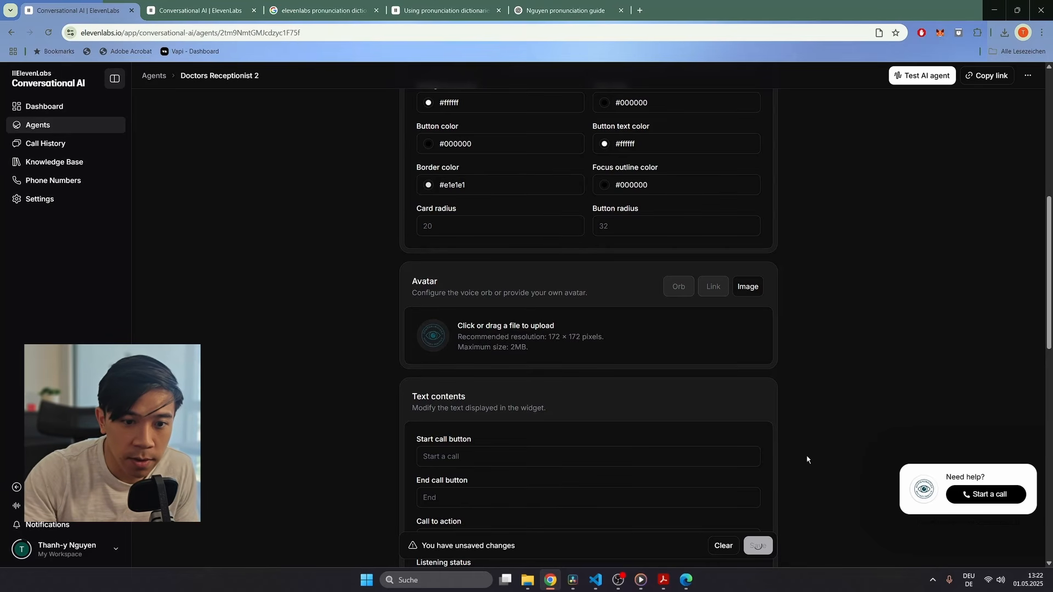
{"action": "left_click", "coordinate": [686, 580]}
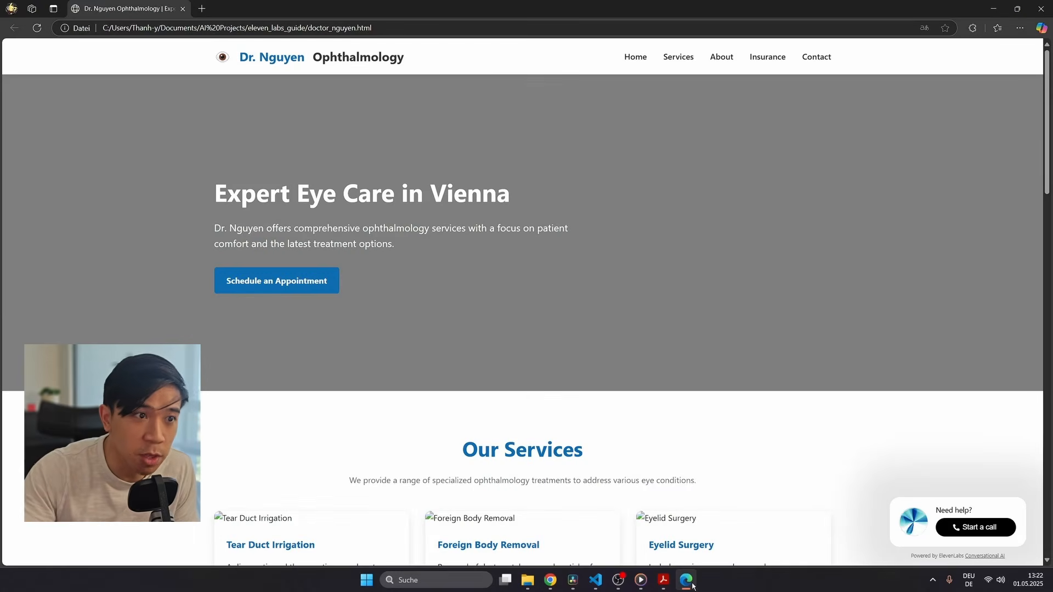
Step: Refresh the Dr. Nguyen page so the help widget shows the eye avatar
{"action": "left_click", "coordinate": [38, 28]}
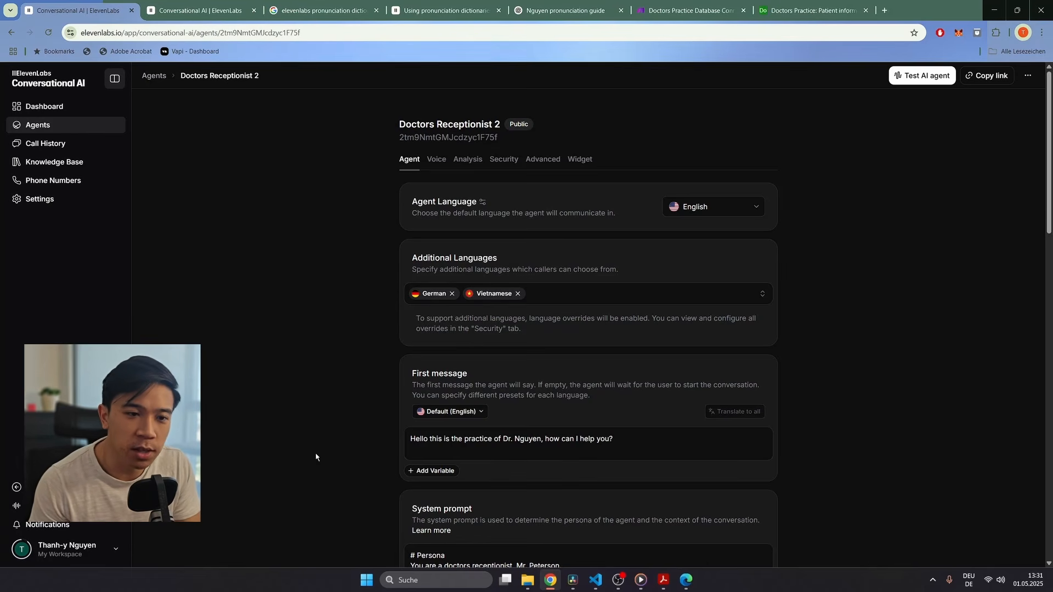
Step: Start a new Custom Tool for Doctors Receptionist 2 from the Tools section's Add tool menu
{"action": "scroll", "coordinate": [316, 458], "scroll_direction": "down", "scroll_amount": 20}
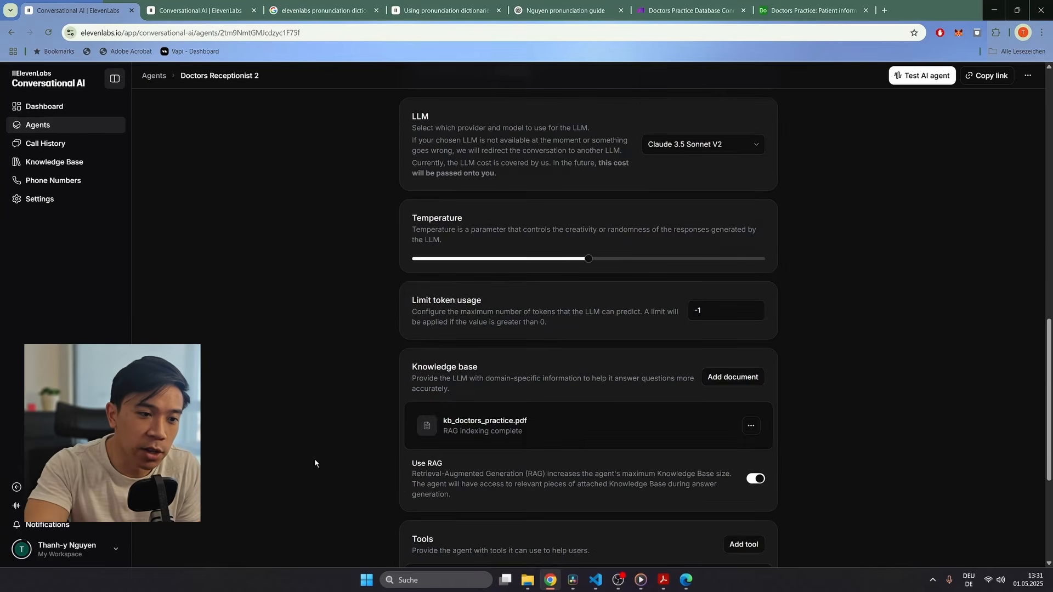
{"action": "left_click", "coordinate": [746, 305]}
{"action": "left_click", "coordinate": [711, 328]}
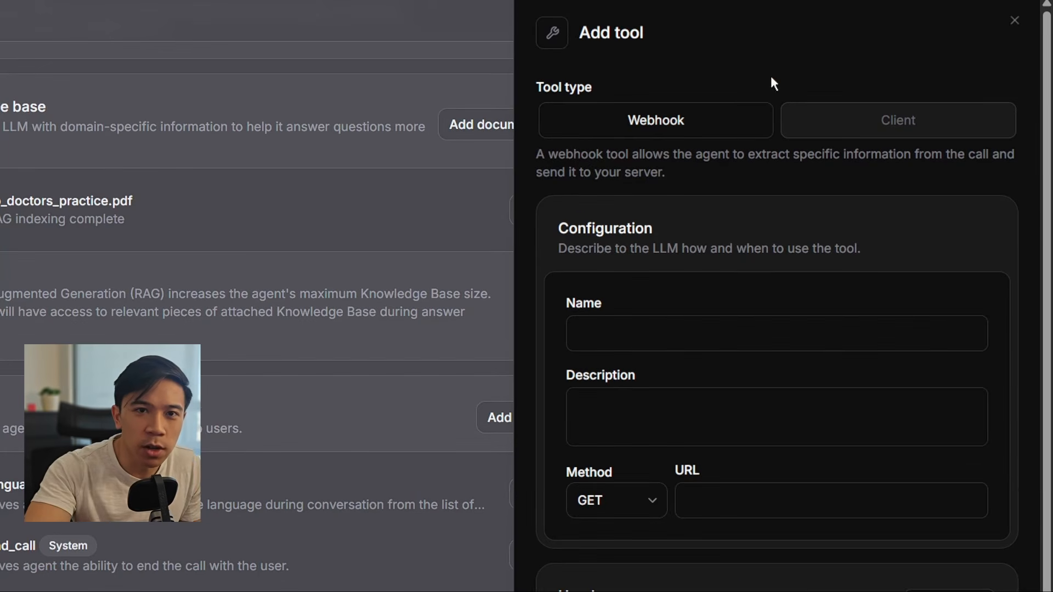
Step: Name the tool check_patient_info and paste a description about retrieving a patient's previous visits by name
{"action": "left_click", "coordinate": [628, 334]}
{"action": "type", "text": "che"}
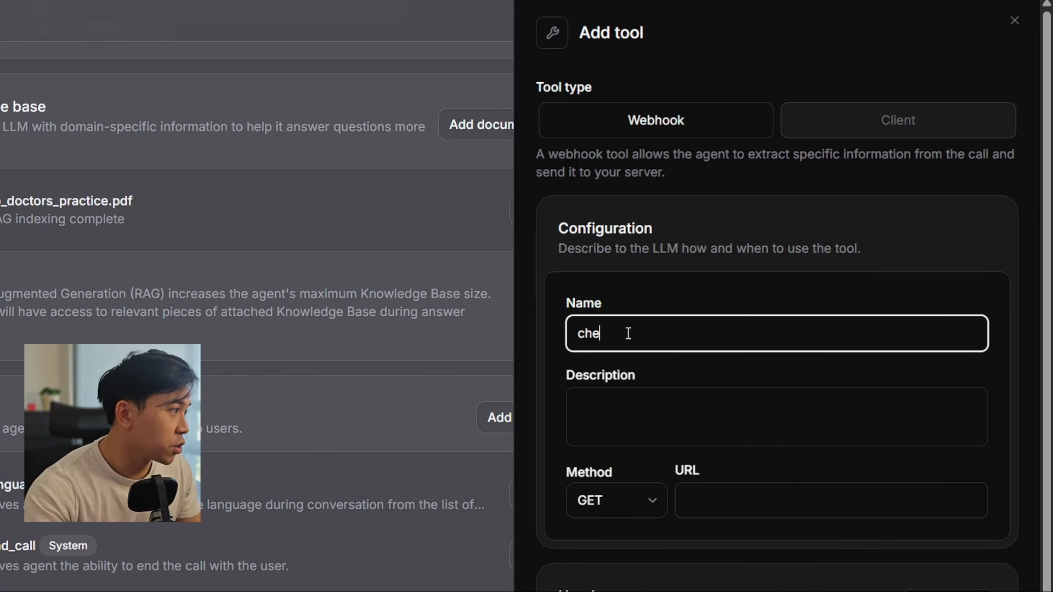
{"action": "type", "text": "k"}
{"action": "key", "text": "BackSpace"}
{"action": "type", "text": "c"}
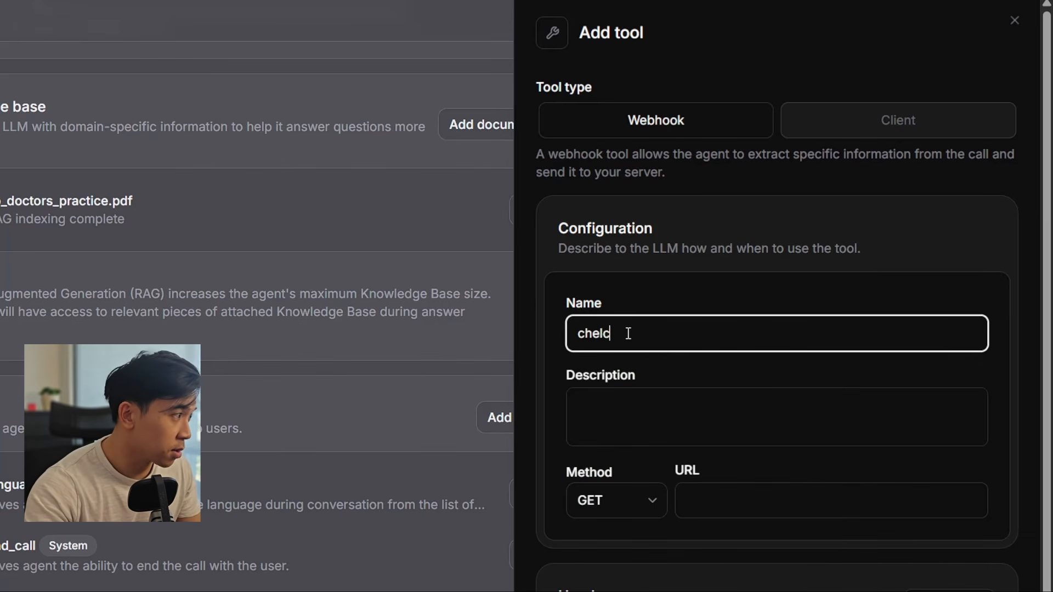
{"action": "type", "text": "k_patie"}
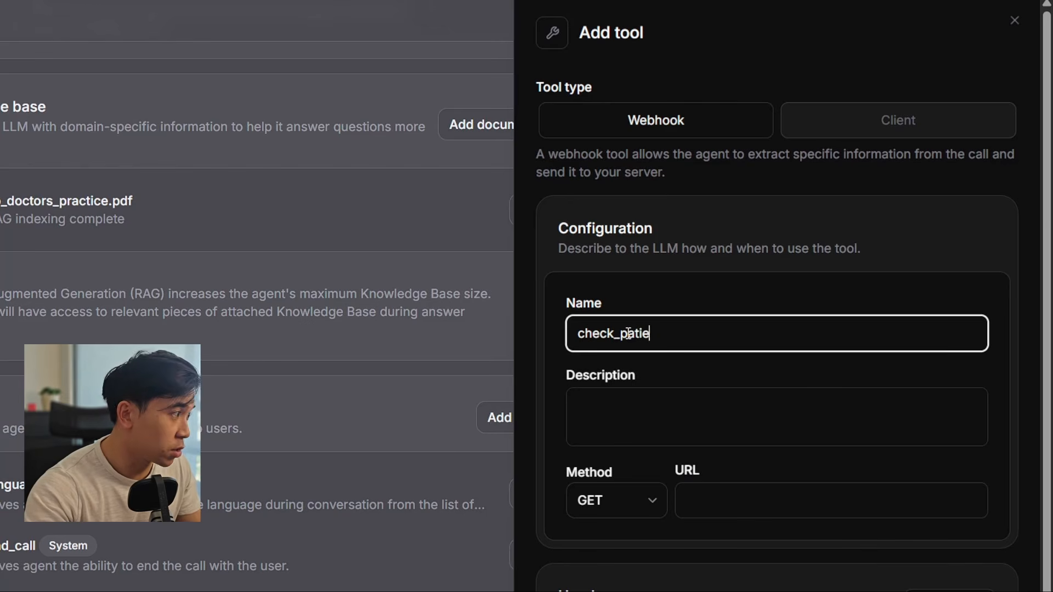
{"action": "type", "text": "nt_info"}
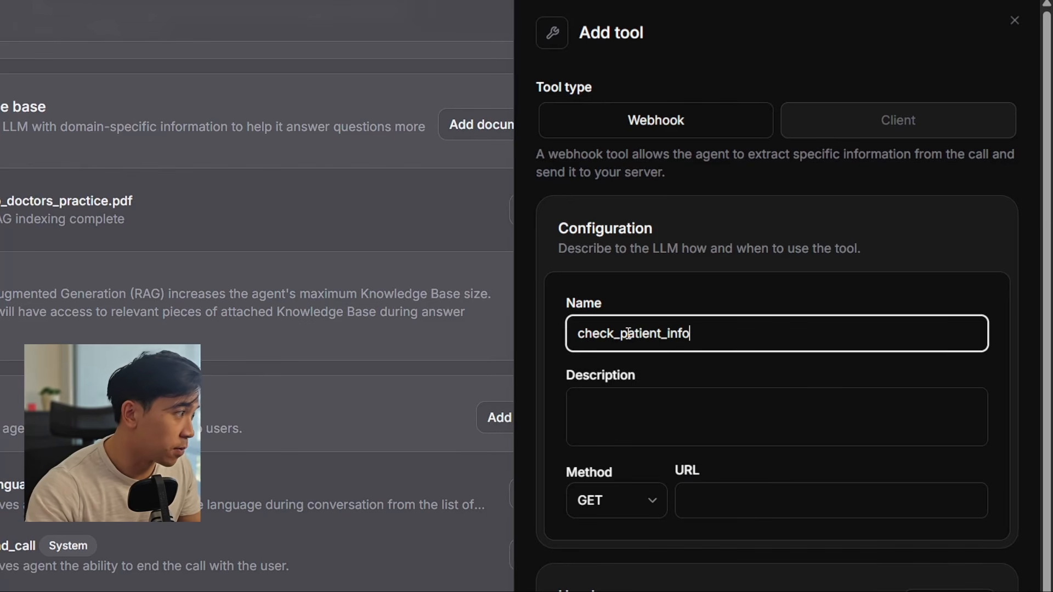
{"action": "left_click", "coordinate": [689, 393]}
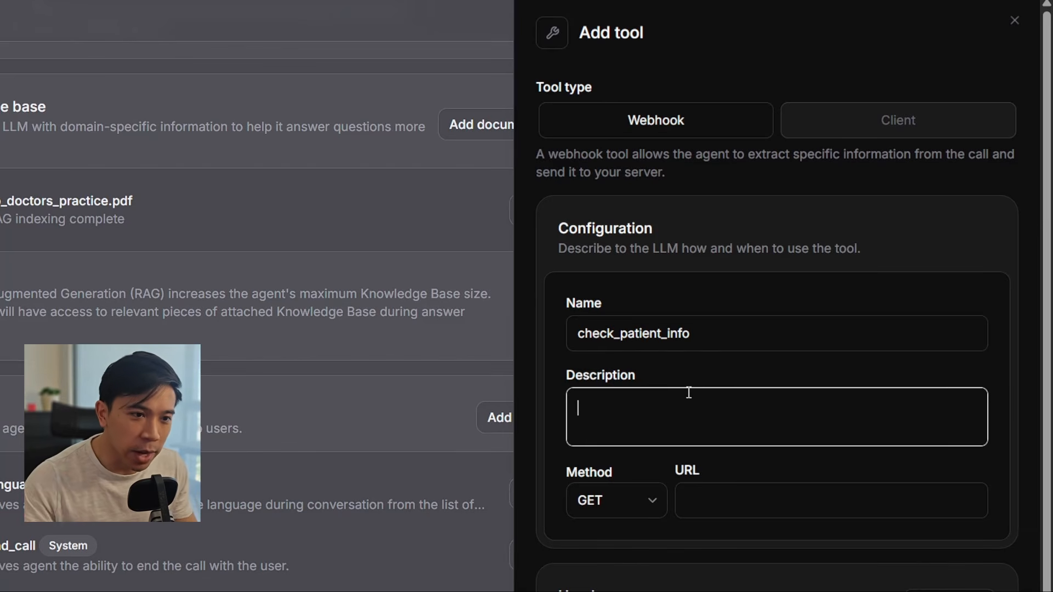
{"action": "type", "text": "Use this tool to get information about the patient. Use the name of the patient to retrieve data about previous visits the patient had at the doctors practice"}
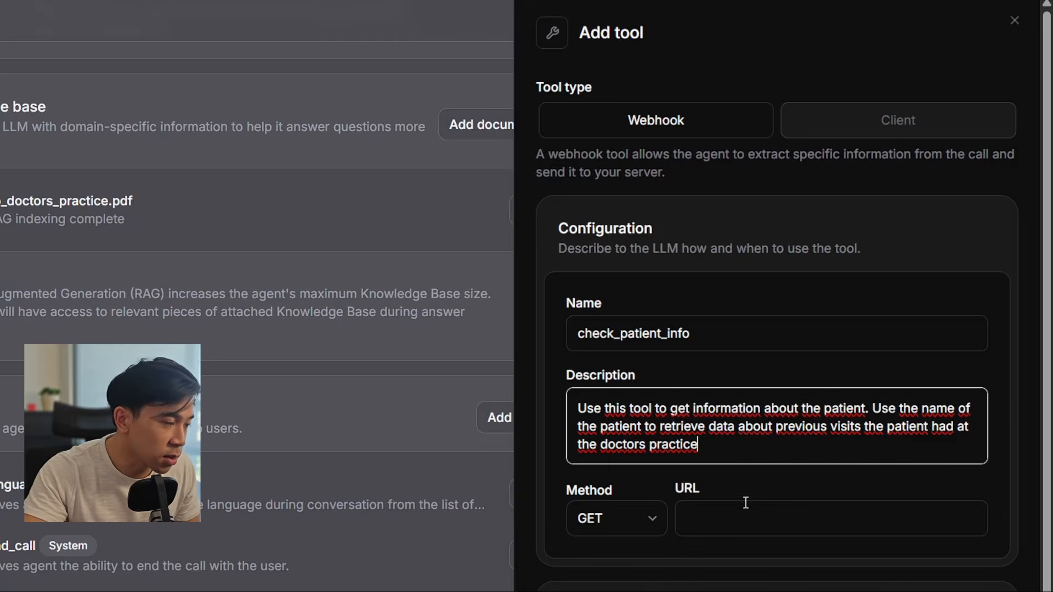
{"action": "scroll", "coordinate": [878, 307], "scroll_direction": "down", "scroll_amount": 5}
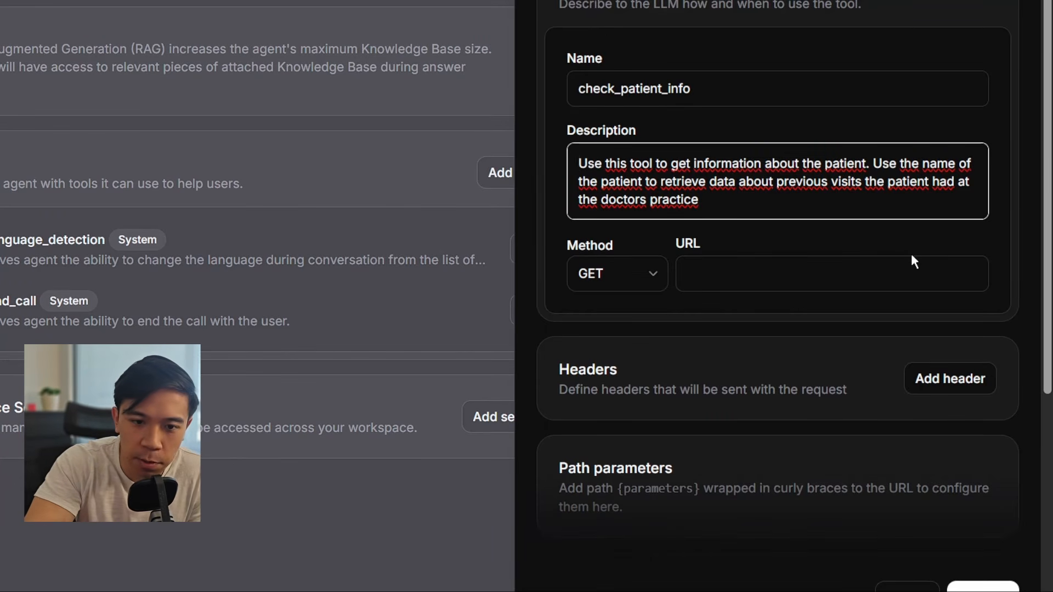
Step: Add a query parameter named first_name described as 'The first name of the patient'
{"action": "scroll", "coordinate": [912, 258], "scroll_direction": "down", "scroll_amount": 6}
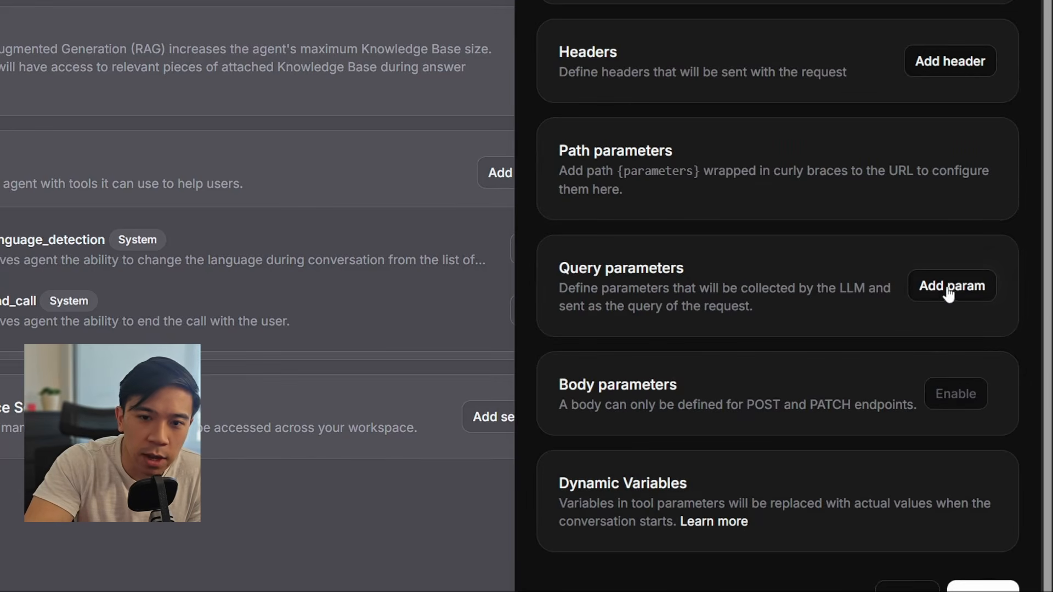
{"action": "left_click", "coordinate": [926, 287]}
{"action": "left_click", "coordinate": [743, 395]}
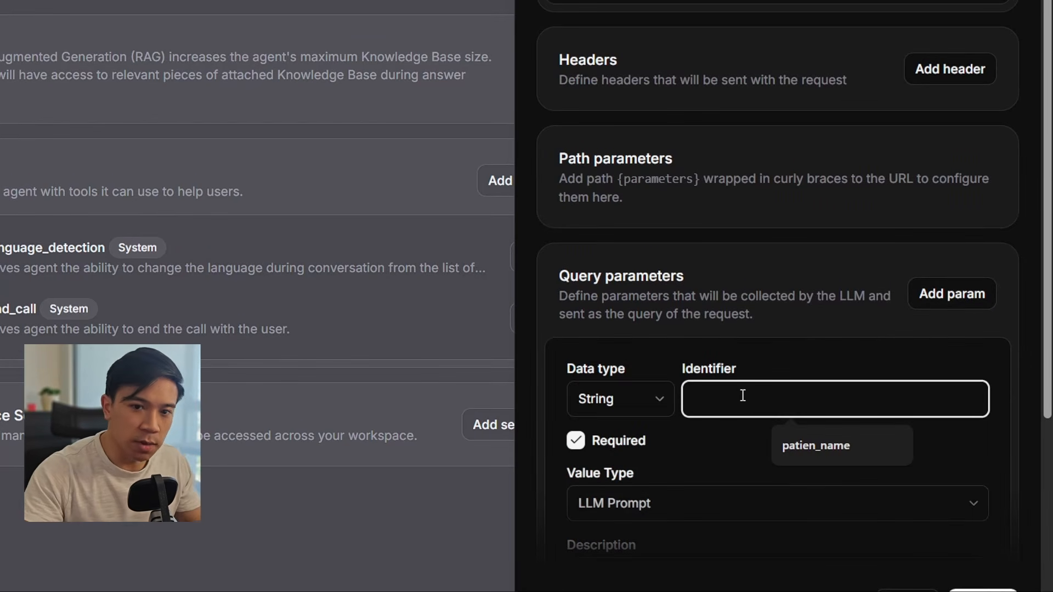
{"action": "type", "text": "first_name"}
{"action": "scroll", "coordinate": [743, 395], "scroll_direction": "down", "scroll_amount": 3}
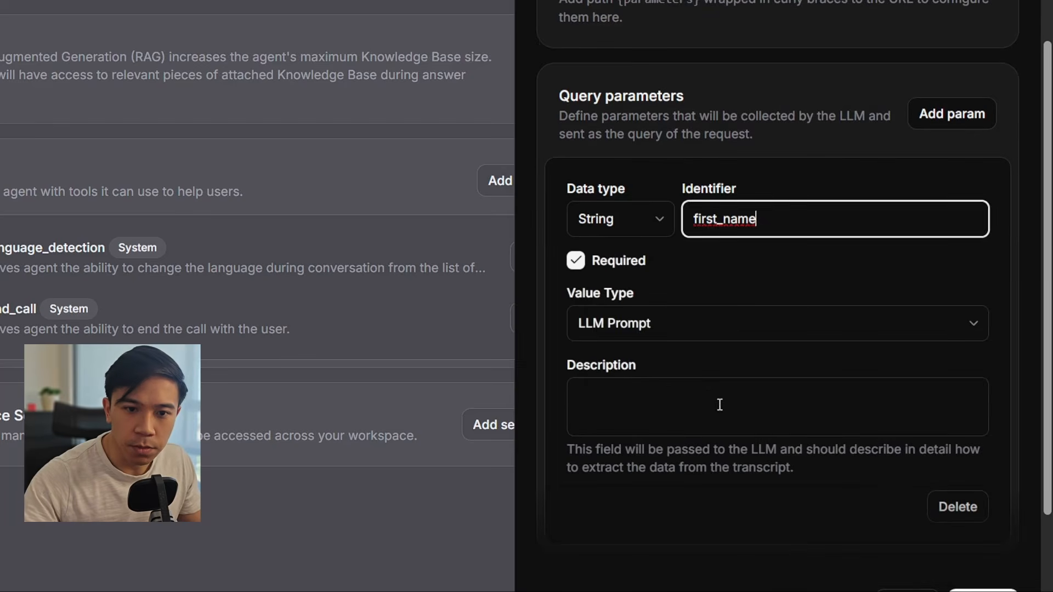
{"action": "left_click", "coordinate": [672, 393]}
{"action": "type", "text": "The f"}
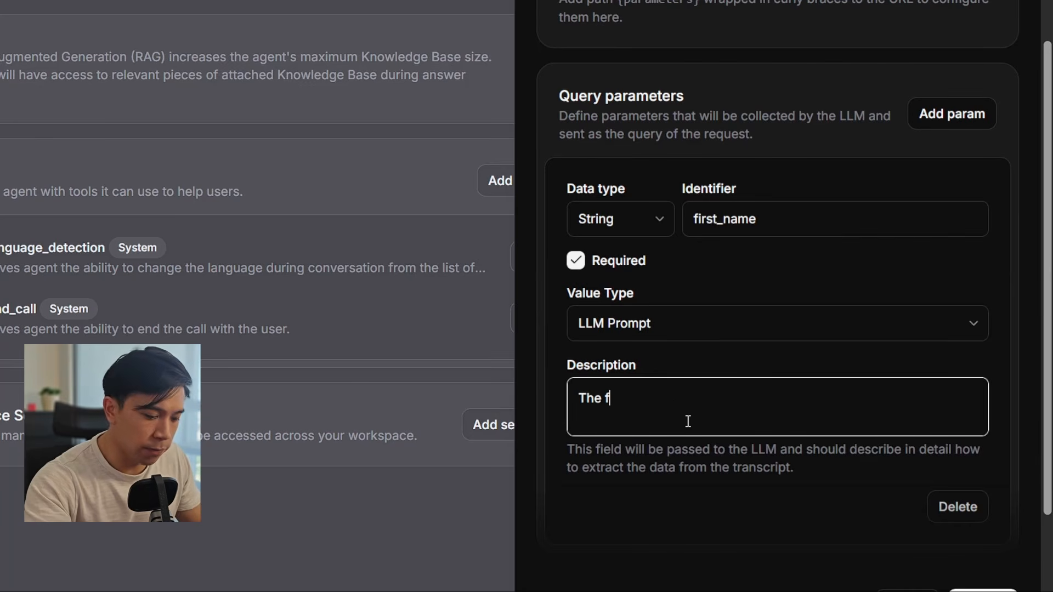
{"action": "type", "text": "irst nam"}
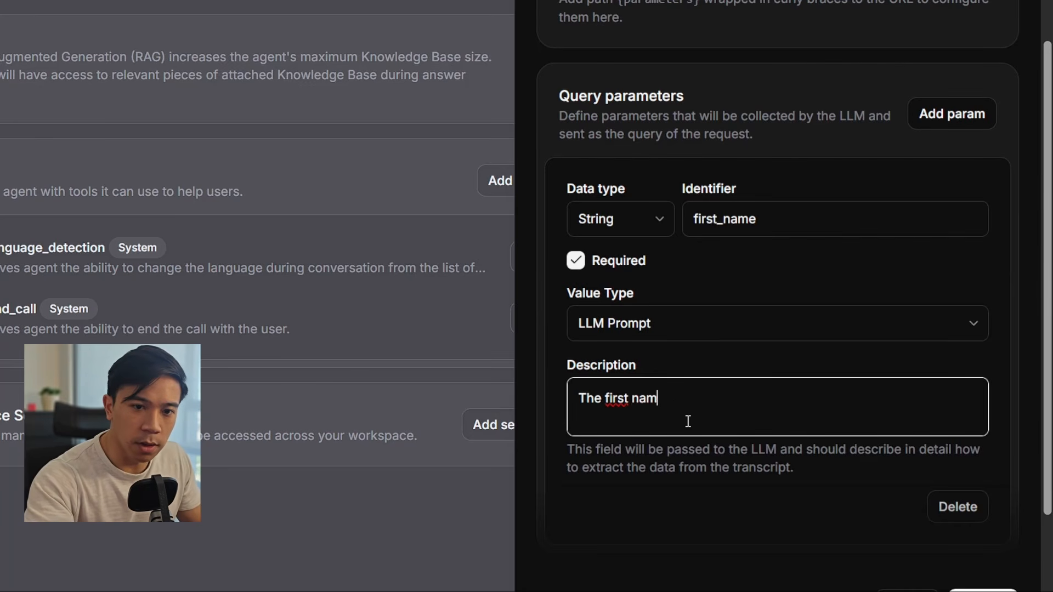
{"action": "type", "text": "e of the patient"}
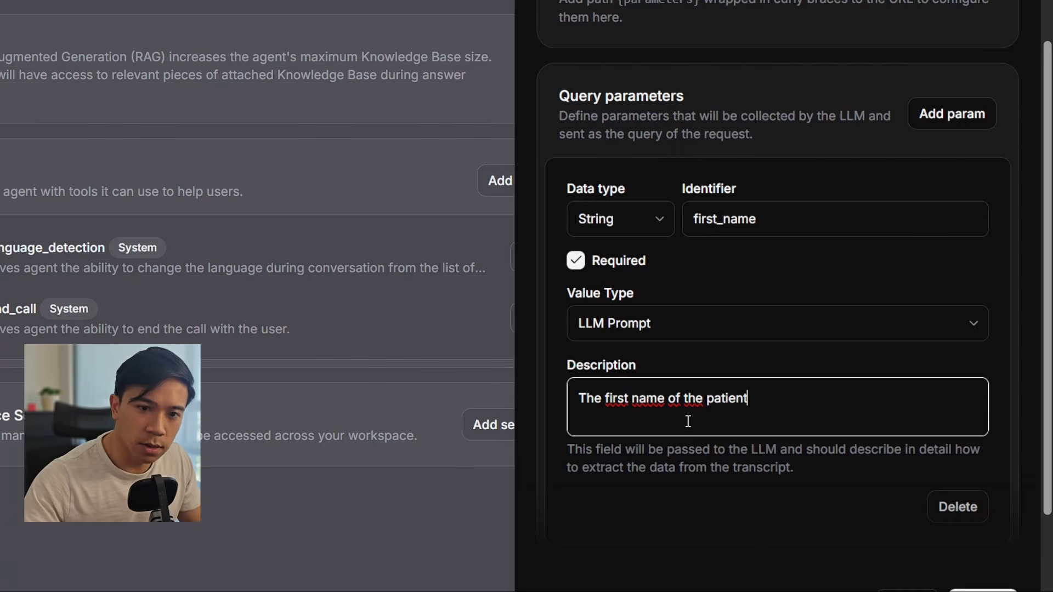
Step: Set up the last_name parameter described as 'The last name of the patient' and try saving the tool
{"action": "scroll", "coordinate": [694, 406], "scroll_direction": "down", "scroll_amount": 2}
{"action": "scroll", "coordinate": [694, 403], "scroll_direction": "down", "scroll_amount": 2}
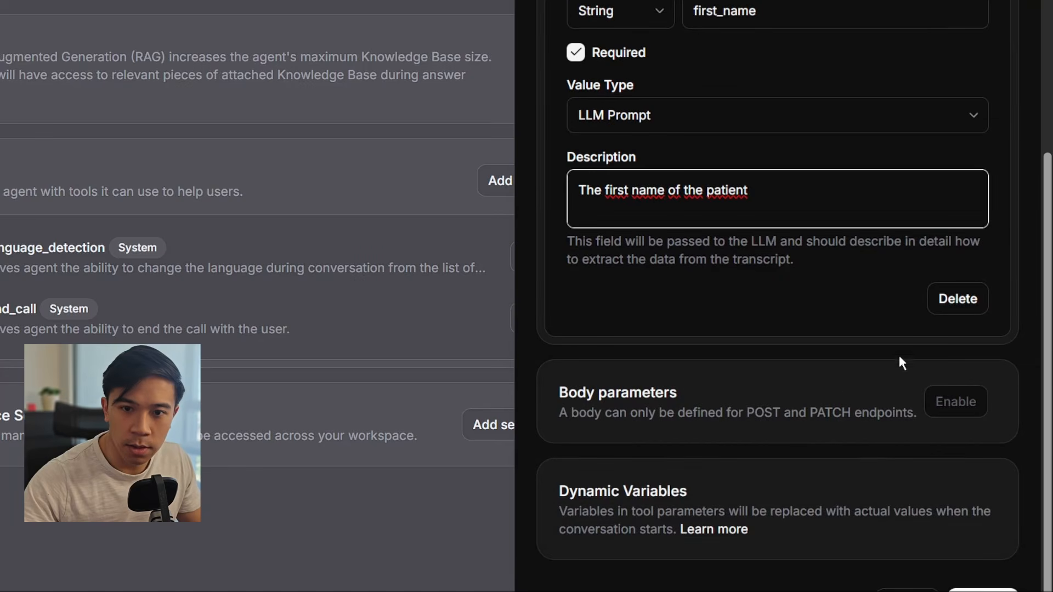
{"action": "scroll", "coordinate": [978, 209], "scroll_direction": "up", "scroll_amount": 6}
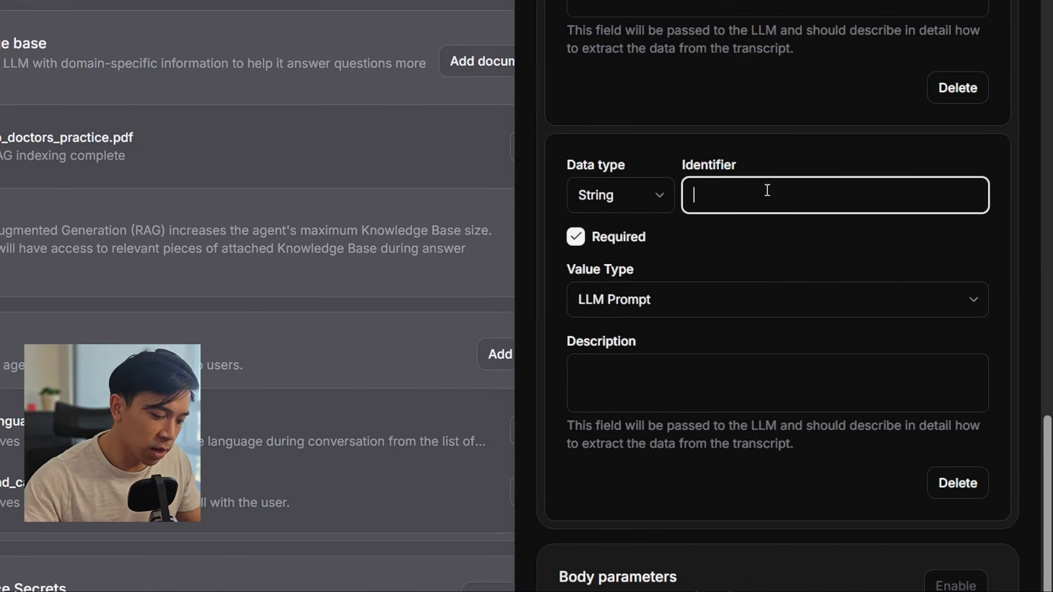
{"action": "type", "text": "last"}
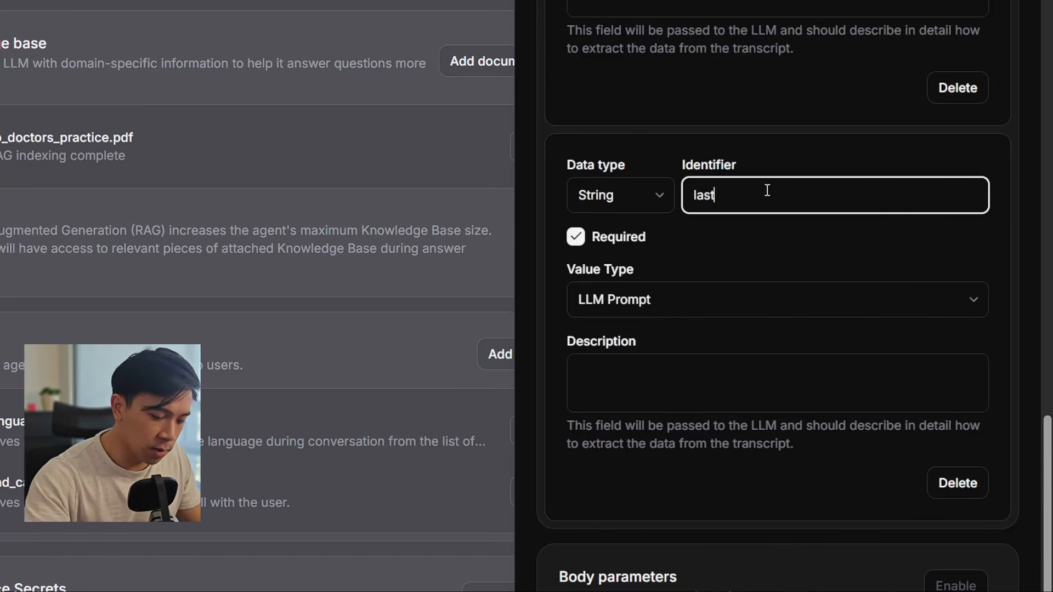
{"action": "type", "text": "_anem"}
{"action": "key", "text": "BackSpace"}
{"action": "key", "text": "BackSpace"}
{"action": "key", "text": "BackSpace"}
{"action": "key", "text": "BackSpace"}
{"action": "type", "text": "name"}
{"action": "left_click", "coordinate": [683, 379]}
{"action": "type", "text": "The last"}
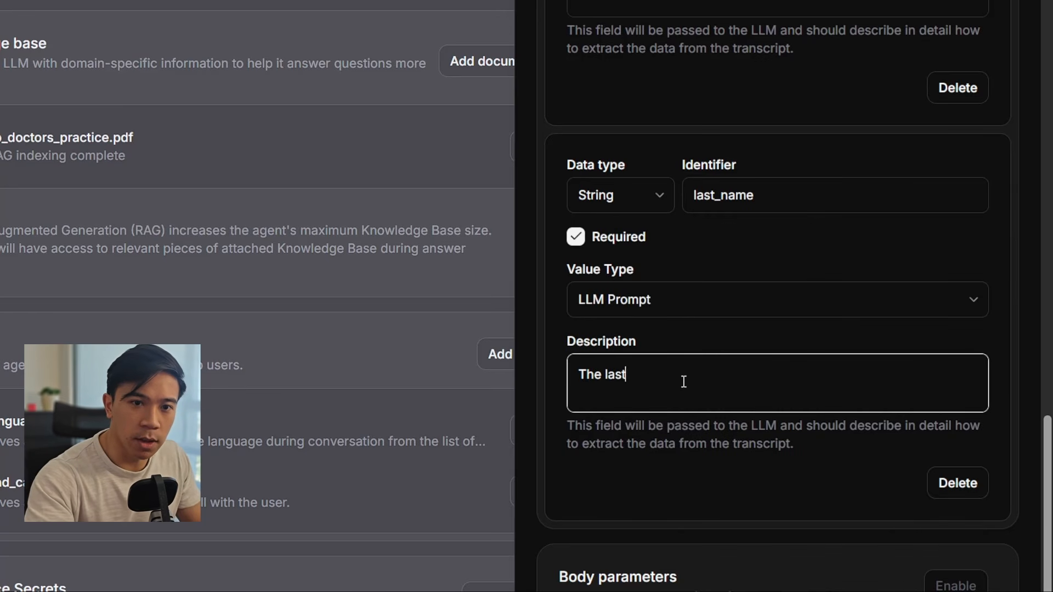
{"action": "type", "text": " name of the pati"}
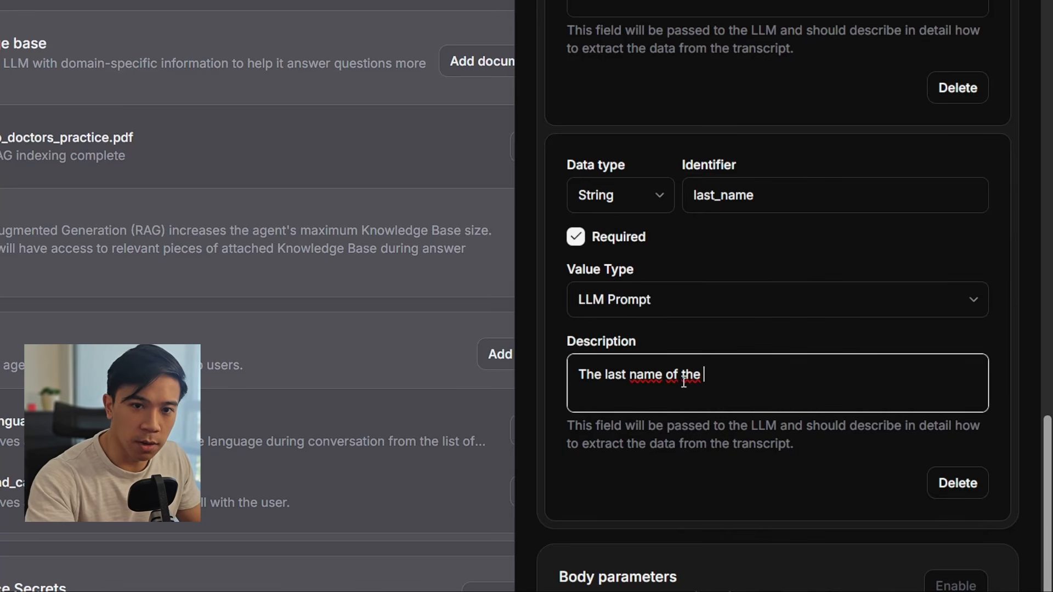
{"action": "type", "text": "ent"}
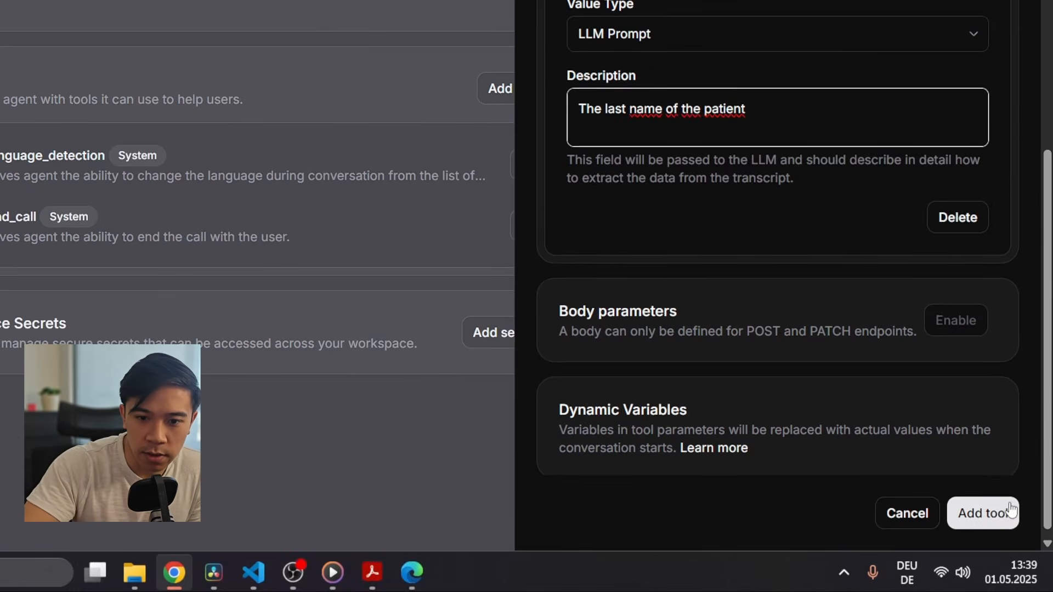
{"action": "left_click", "coordinate": [1001, 536]}
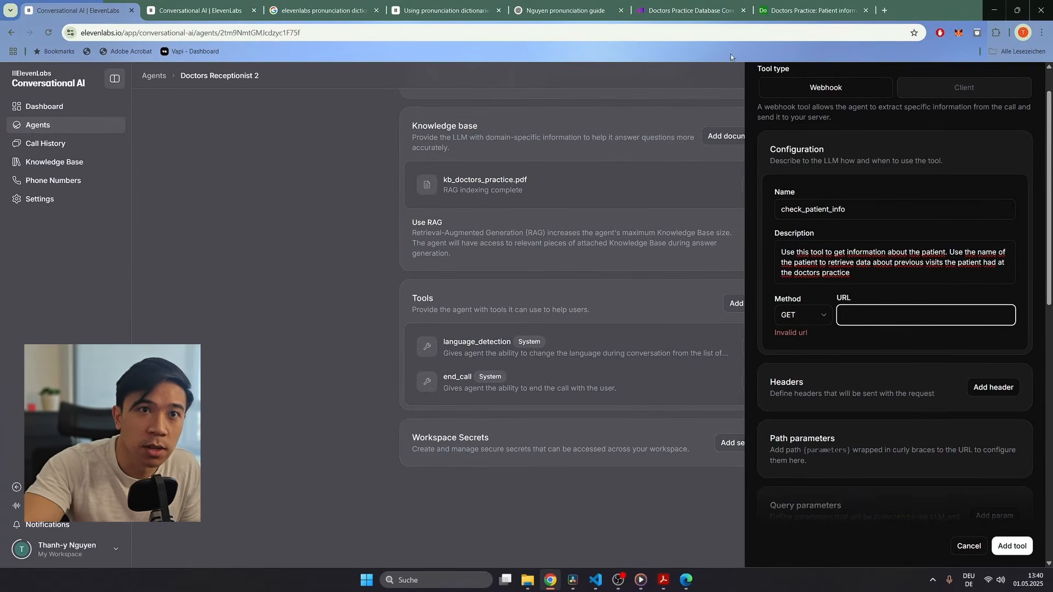
Step: Switch to the Make 'Doctors Practice Database Connection' scenario to get the missing tool URL
{"action": "left_click", "coordinate": [705, 9]}
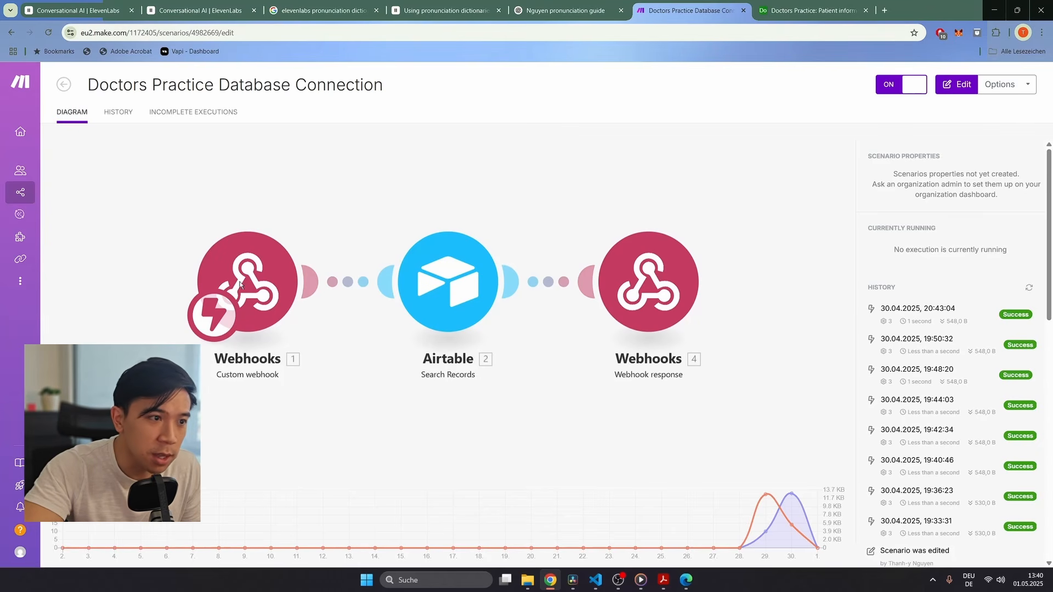
Step: Copy the Make Webhooks module's address and return to the check_patient_info tool's URL field
{"action": "left_click", "coordinate": [250, 295]}
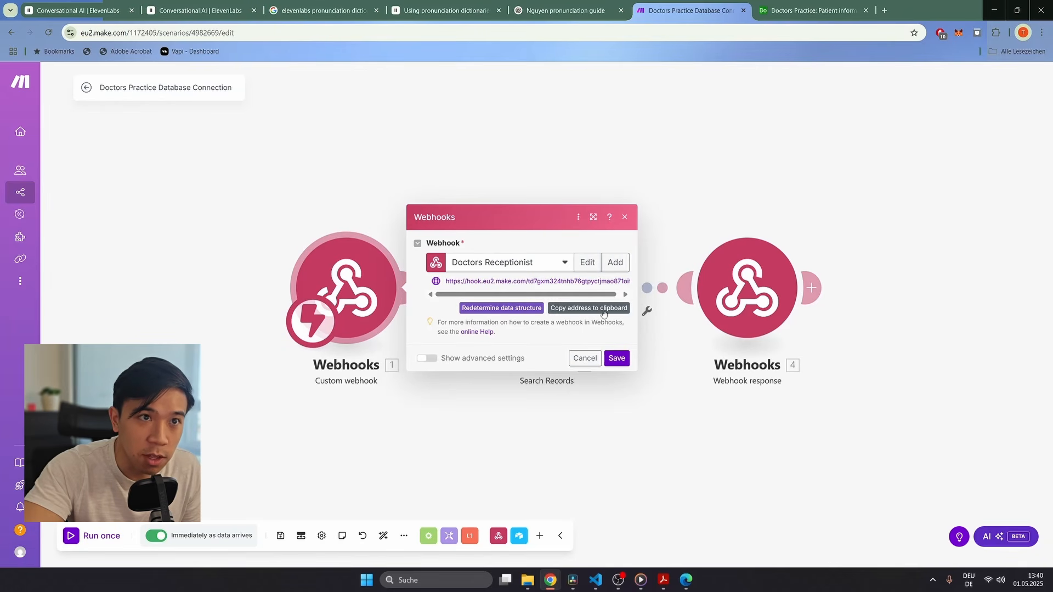
{"action": "left_click", "coordinate": [604, 311]}
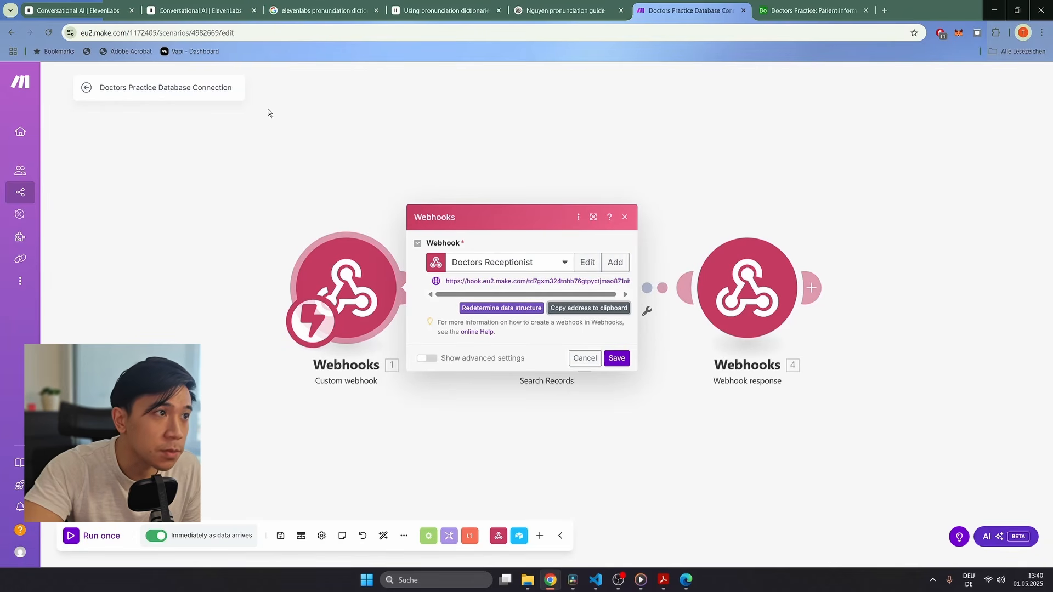
{"action": "left_click", "coordinate": [96, 10]}
{"action": "left_click", "coordinate": [875, 314]}
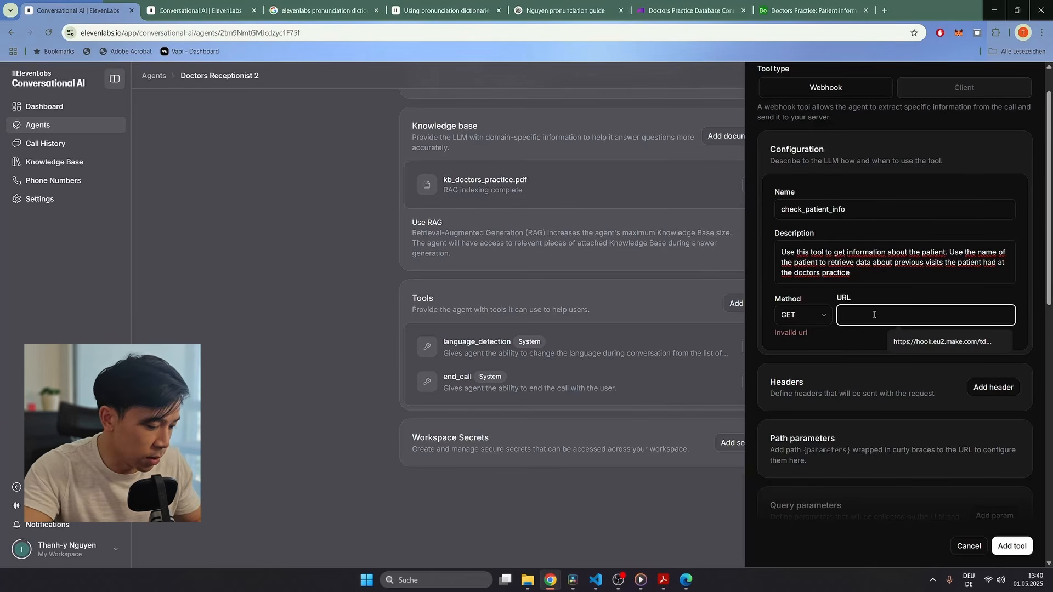
Step: Paste the Make webhook as the URL, save check_patient_info, and close Make's Webhooks module settings
{"action": "left_click", "coordinate": [1012, 547]}
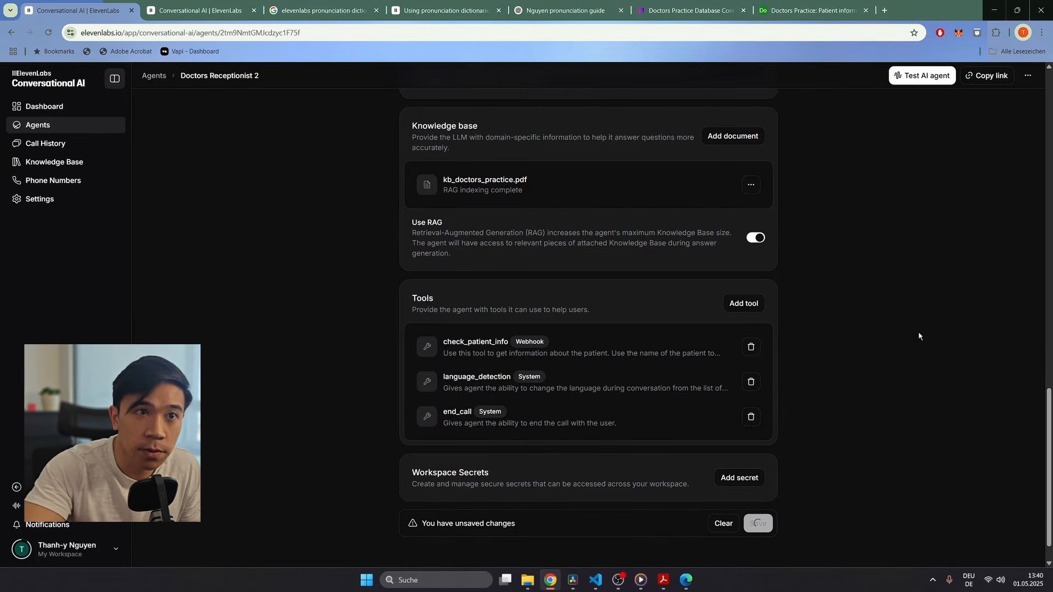
{"action": "left_click", "coordinate": [690, 11]}
{"action": "left_click", "coordinate": [625, 217]}
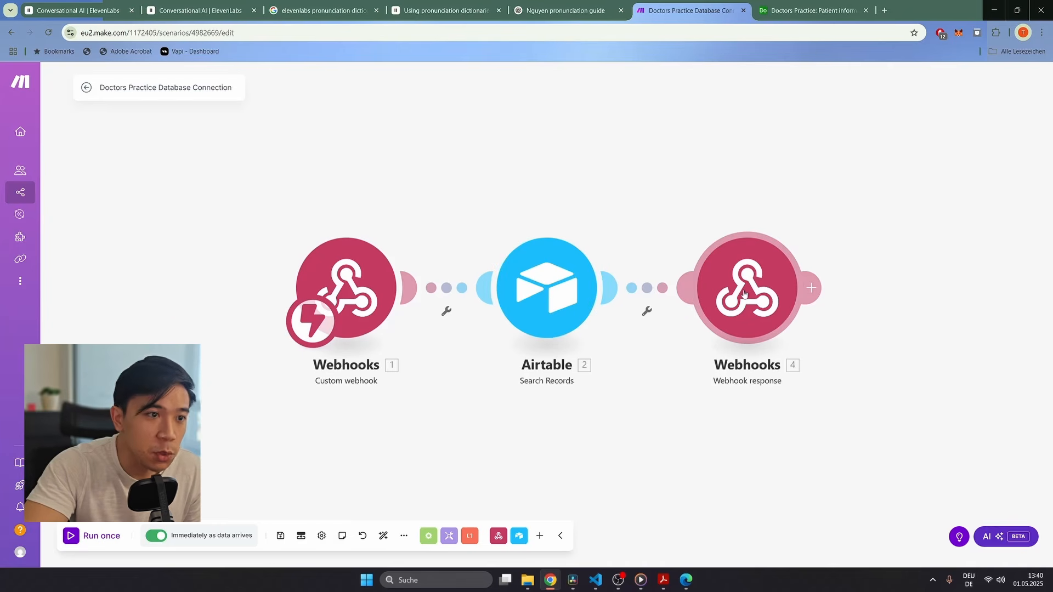
Step: Switch to the Airtable 'Doctors Practice: Patient information' table
{"action": "left_click", "coordinate": [790, 9]}
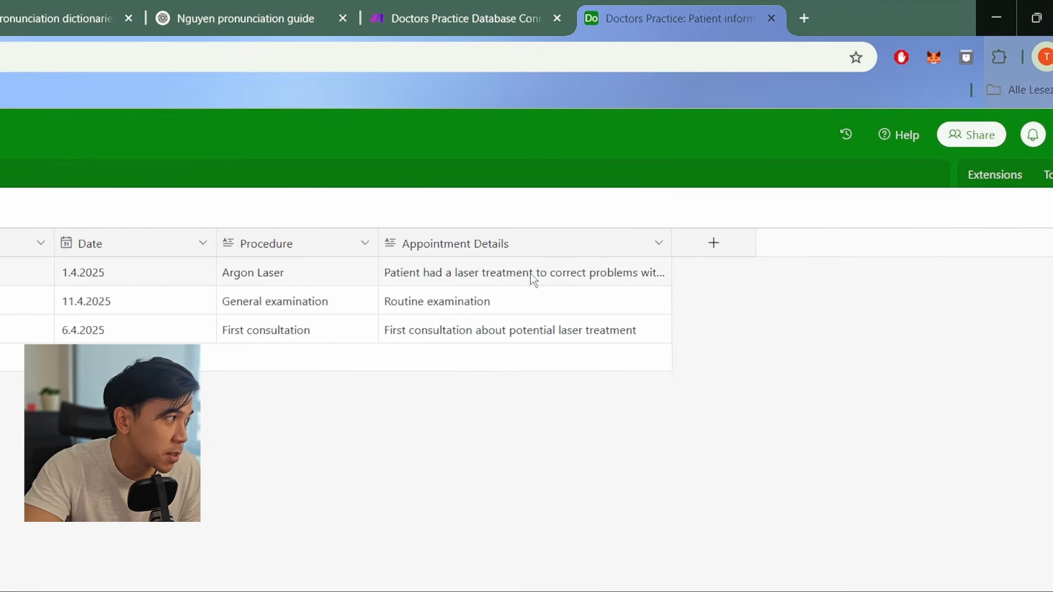
Step: Replace 'to' with 'for' in the Argon Laser appointment details so it reads 'for faster healing'
{"action": "left_click", "coordinate": [531, 273]}
{"action": "left_click", "coordinate": [532, 275]}
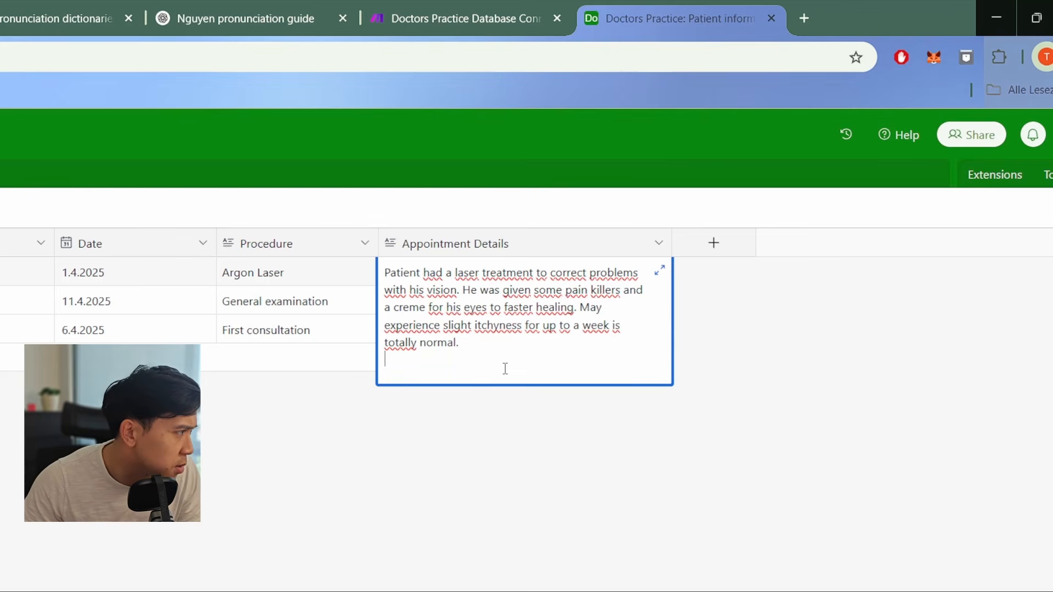
{"action": "left_click_drag", "start_coordinate": [501, 309], "coordinate": [487, 307]}
{"action": "type", "text": "for"}
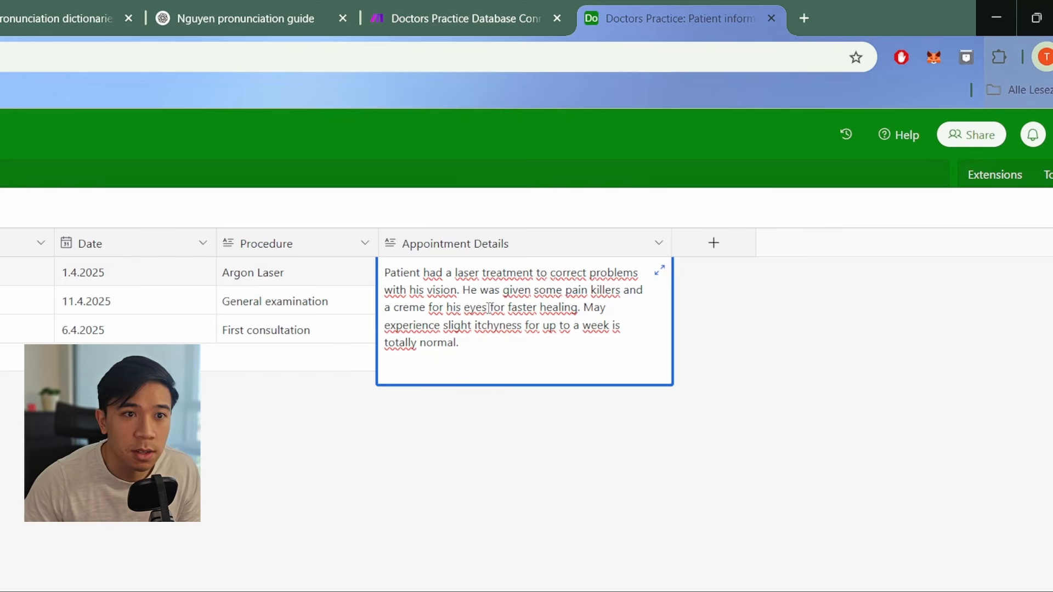
{"action": "left_click", "coordinate": [645, 462]}
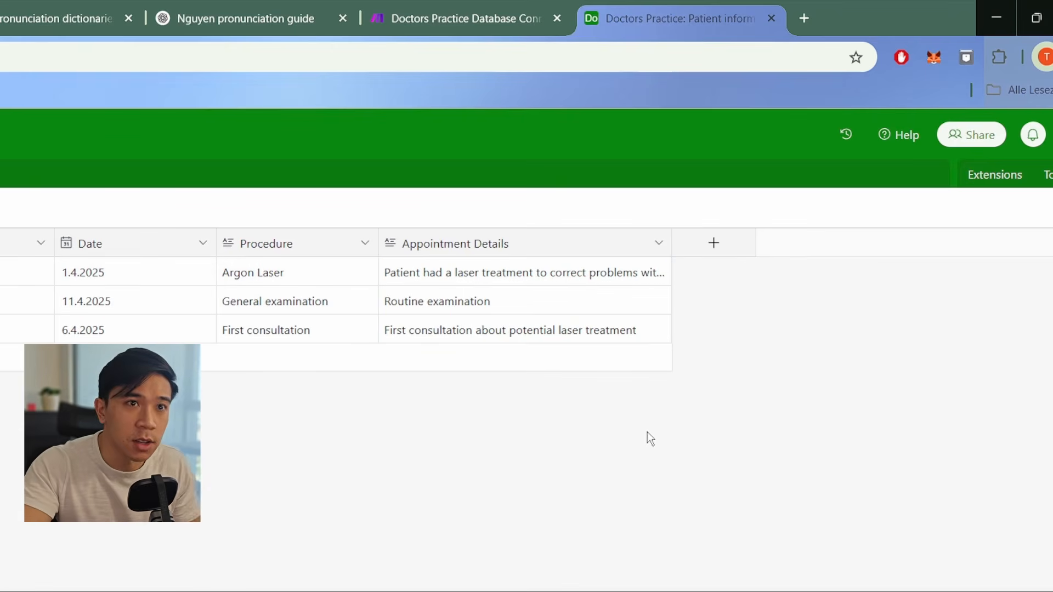
Step: Hold a roughly 50-second test call with Doctors Receptionist 2, then open the call history
{"action": "left_click", "coordinate": [212, 18]}
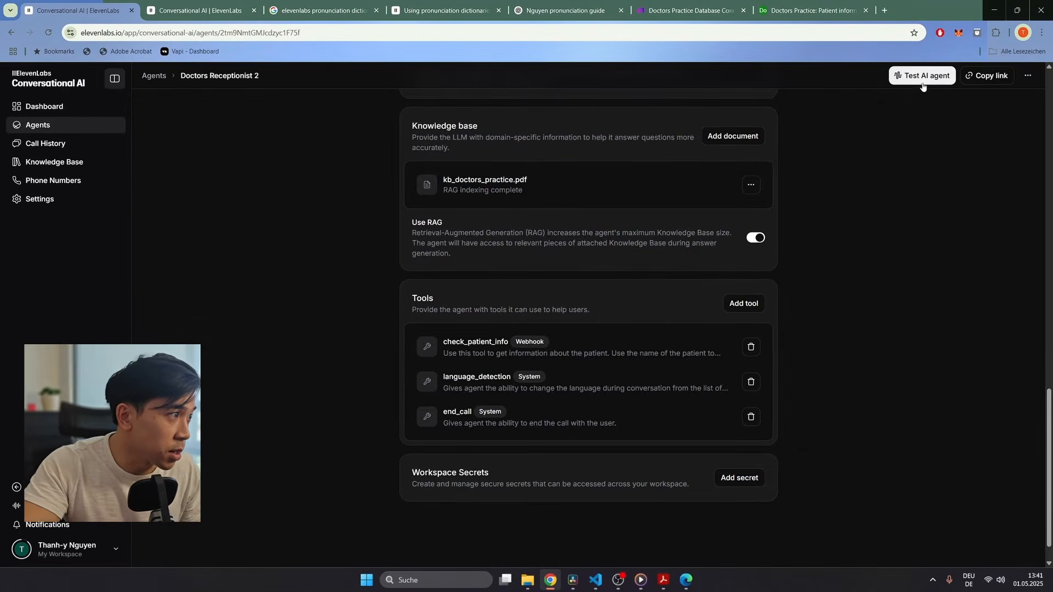
{"action": "left_click", "coordinate": [923, 76]}
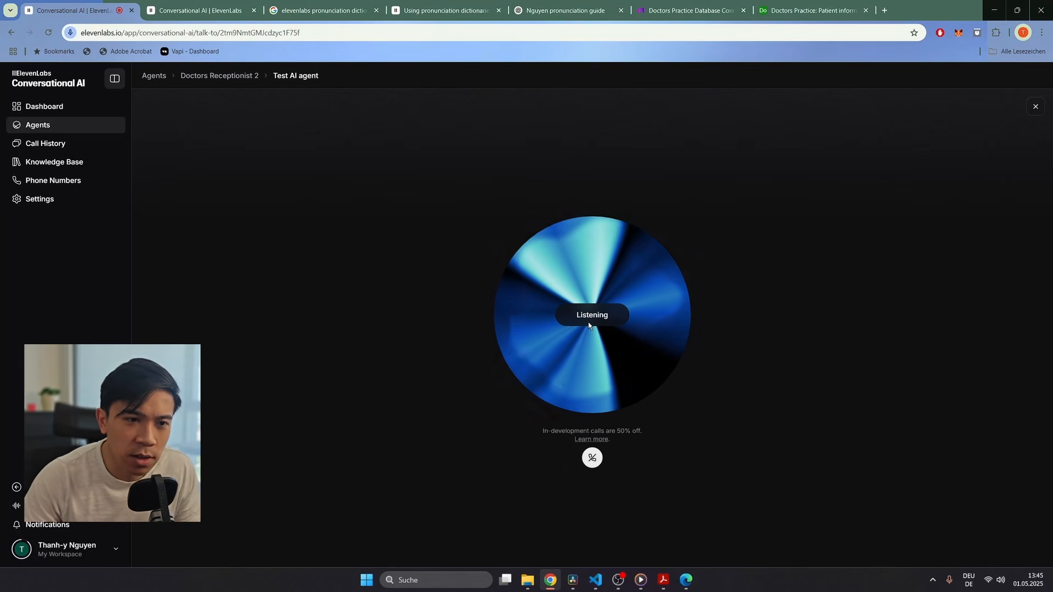
{"action": "left_click", "coordinate": [593, 459]}
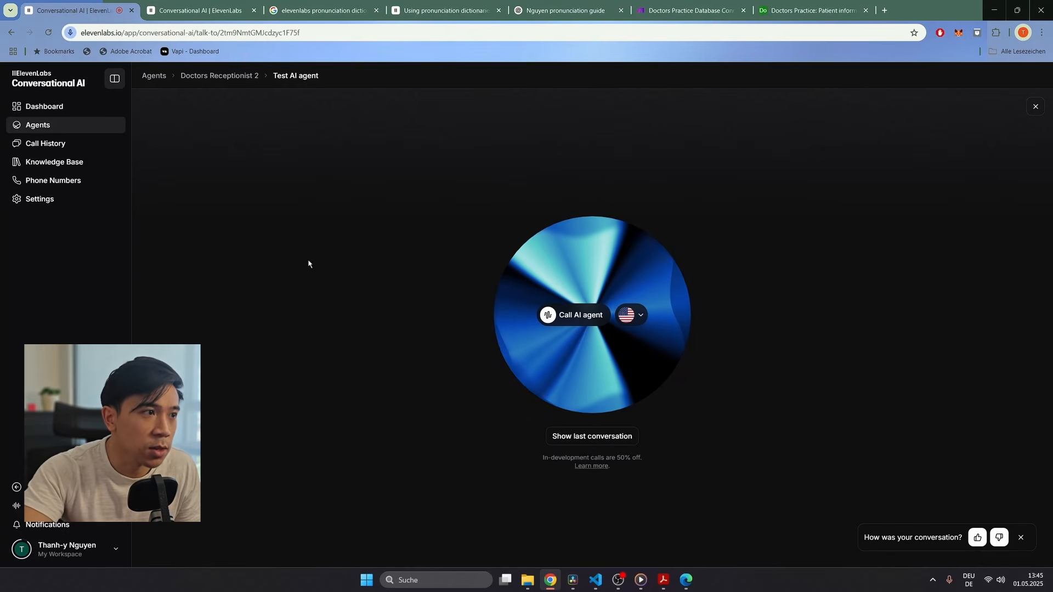
{"action": "left_click", "coordinate": [31, 149]}
Step: Open the newest call's details and read the emergency evaluation explanation
{"action": "left_click", "coordinate": [518, 196]}
{"action": "left_click", "coordinate": [417, 195]}
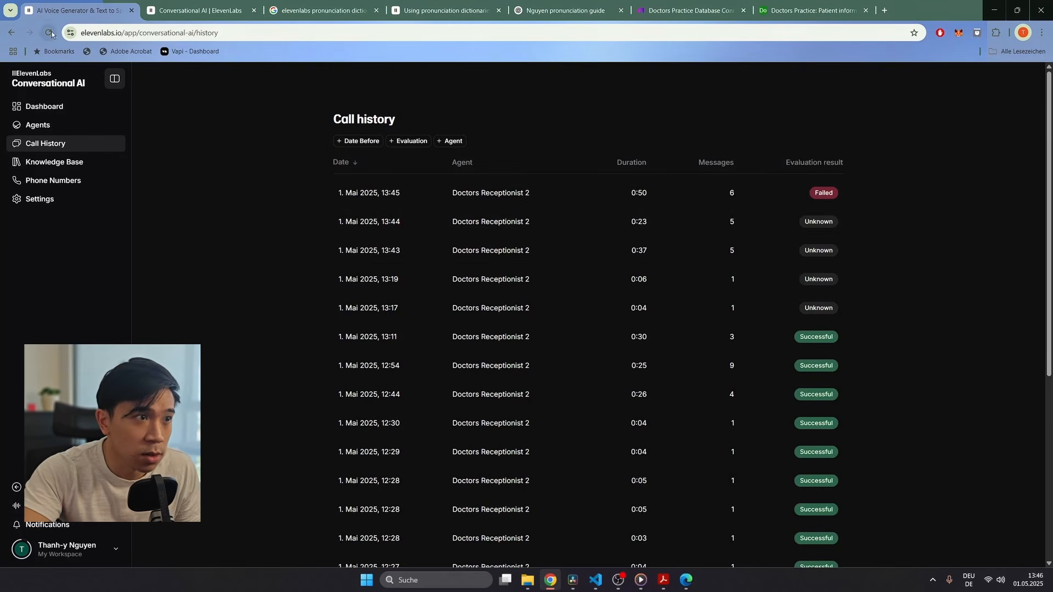
{"action": "left_click", "coordinate": [48, 33]}
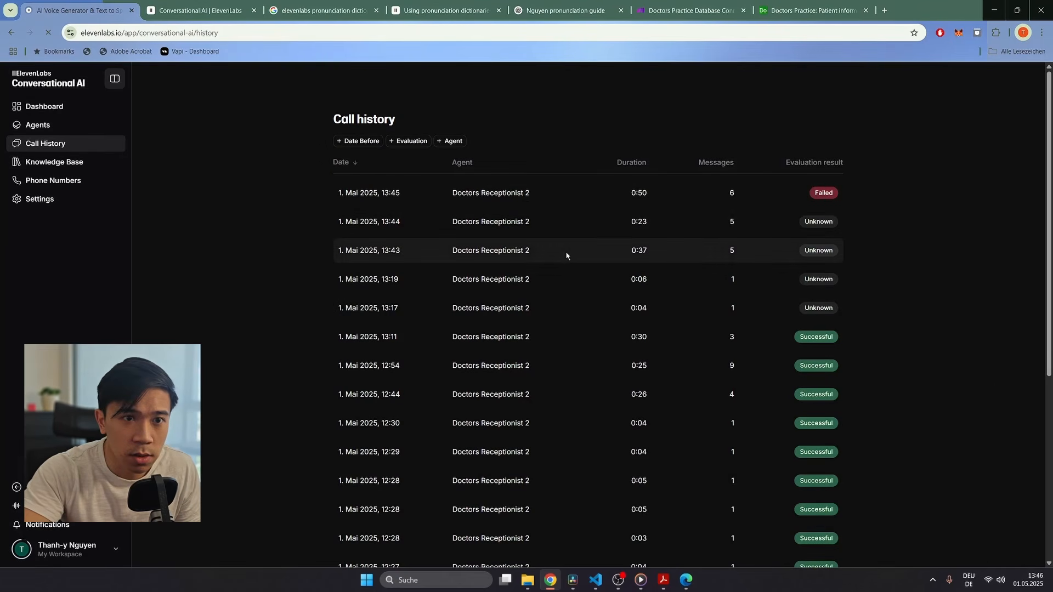
{"action": "left_click", "coordinate": [503, 198]}
{"action": "left_click", "coordinate": [386, 197]}
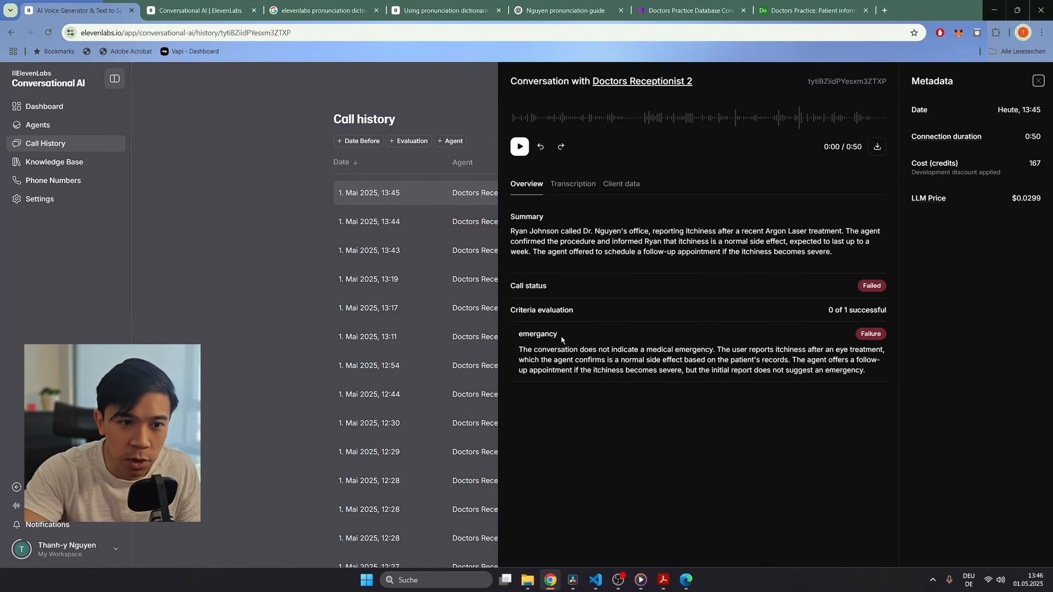
{"action": "left_click_drag", "start_coordinate": [518, 333], "coordinate": [867, 372]}
Step: Review the call transcript and the patient record JSON returned by check_patient_info
{"action": "left_click", "coordinate": [565, 185]}
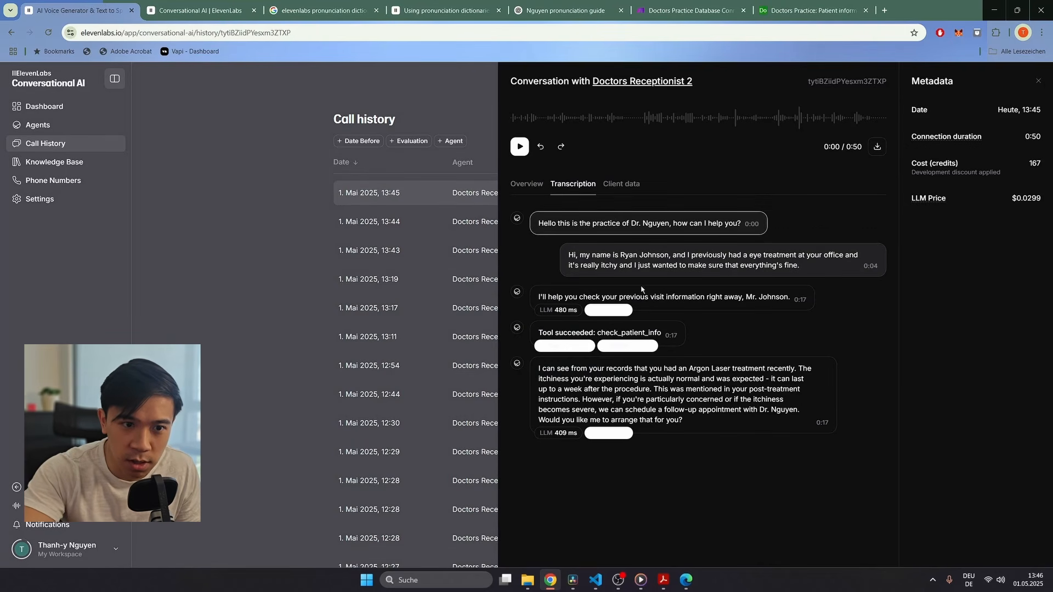
{"action": "left_click", "coordinate": [625, 347]}
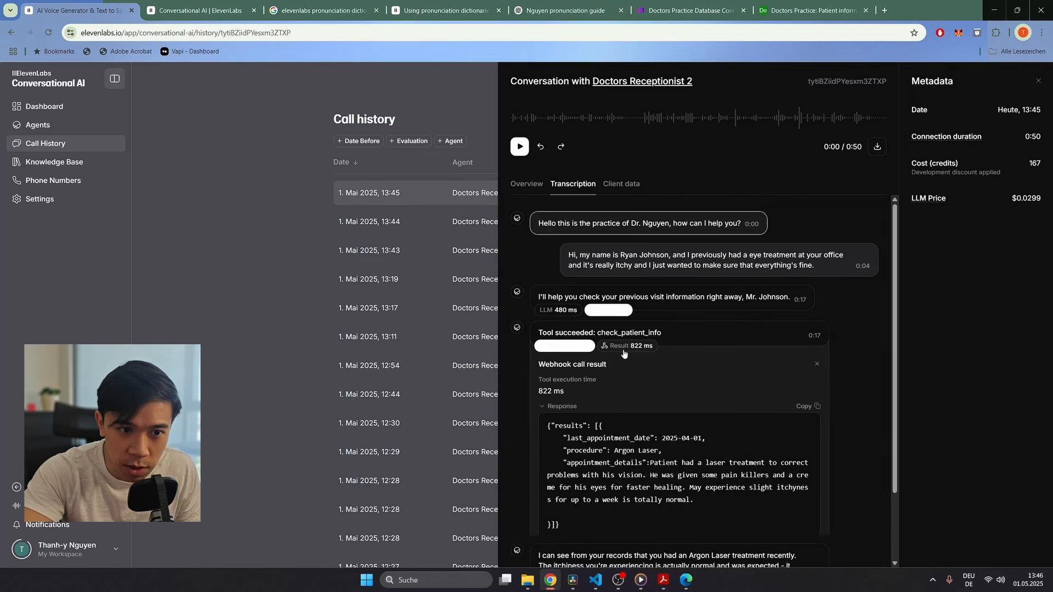
{"action": "scroll", "coordinate": [578, 437], "scroll_direction": "down", "scroll_amount": 1}
{"action": "scroll", "coordinate": [579, 437], "scroll_direction": "down", "scroll_amount": 1}
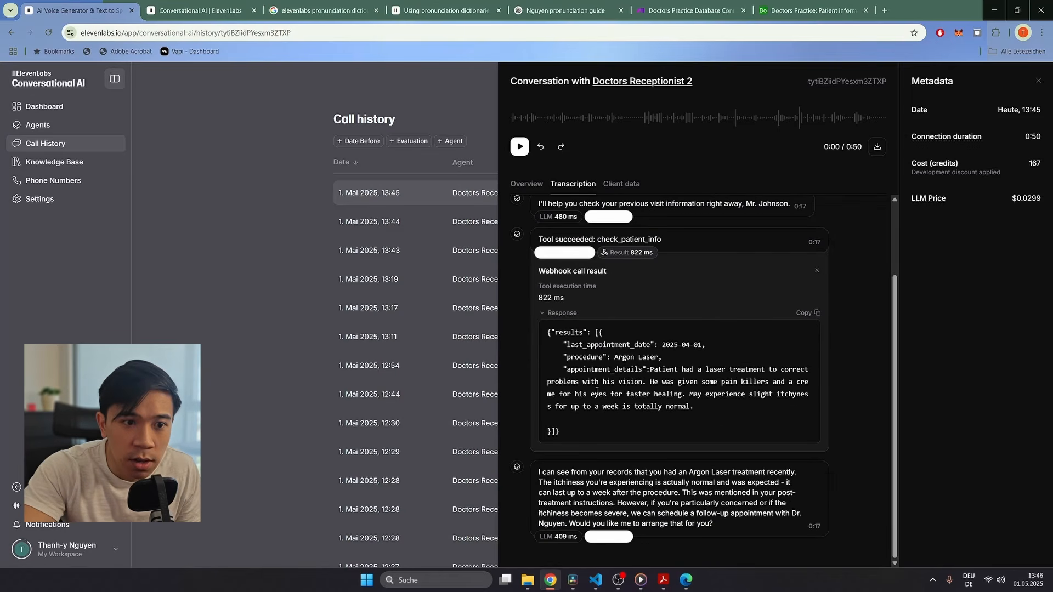
{"action": "left_click_drag", "start_coordinate": [547, 331], "coordinate": [711, 423]}
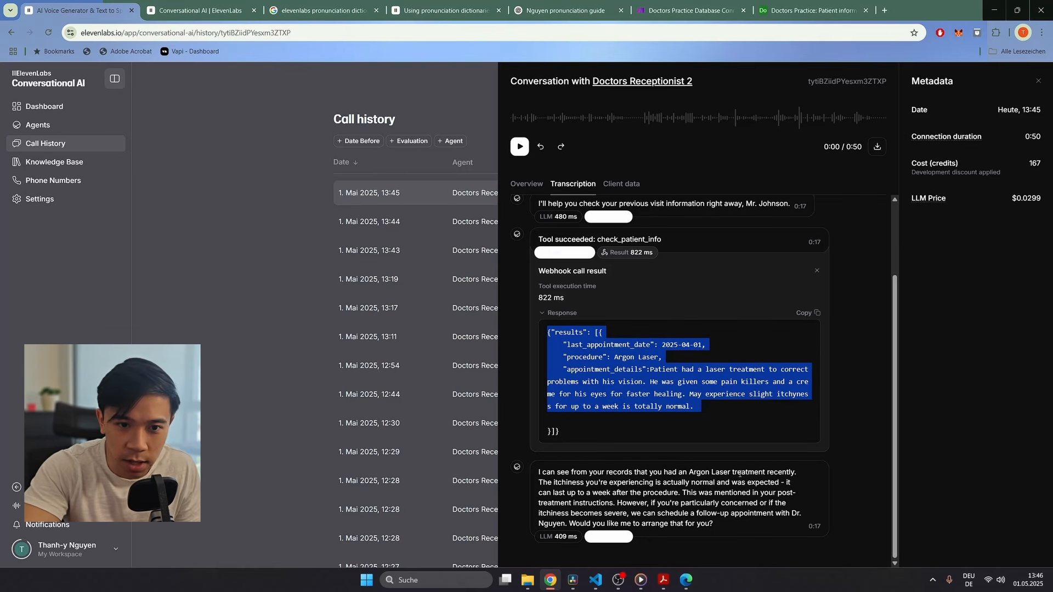
{"action": "left_click", "coordinate": [661, 416]}
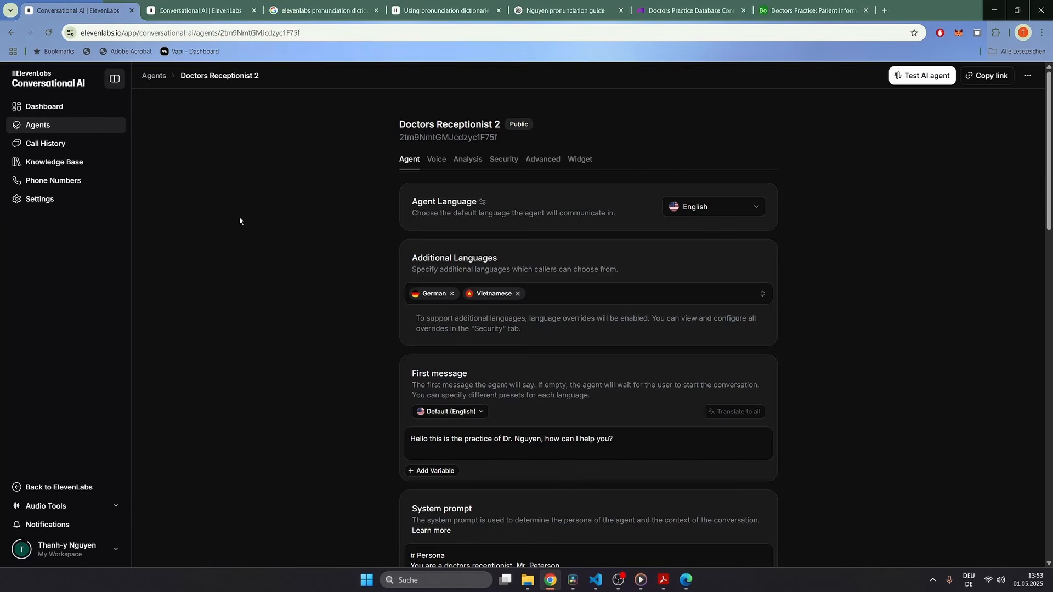
Step: On Doctors Receptionist 2, add a transfer_to_agent tool with a rule targeting Doctor Nguyen
{"action": "key", "text": "ctrl+Tab"}
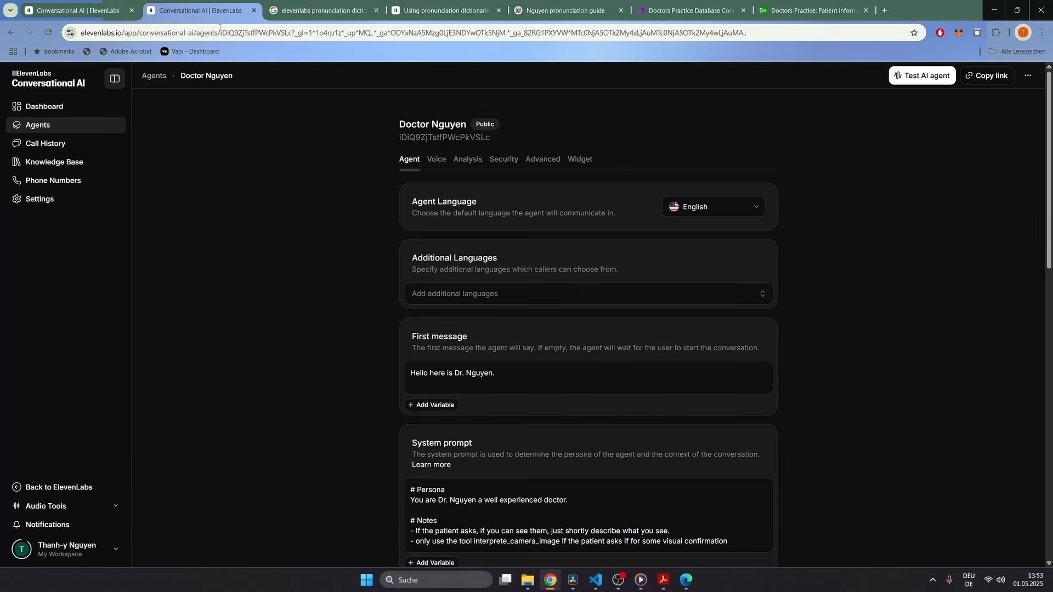
{"action": "left_click", "coordinate": [79, 11]}
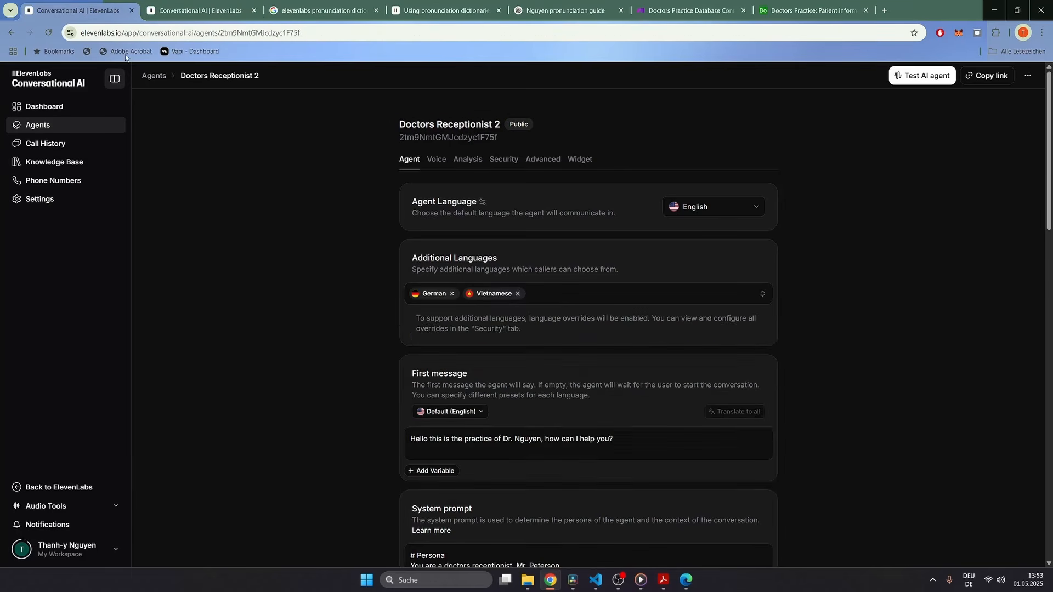
{"action": "scroll", "coordinate": [274, 219], "scroll_direction": "down", "scroll_amount": 15}
{"action": "scroll", "coordinate": [272, 220], "scroll_direction": "down", "scroll_amount": 5}
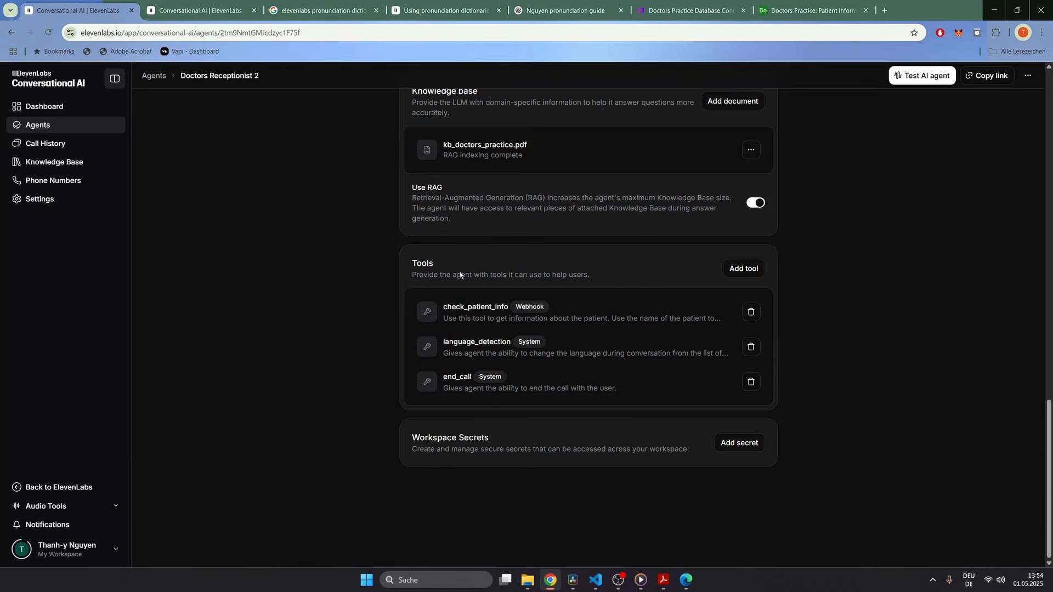
{"action": "left_click", "coordinate": [751, 270]}
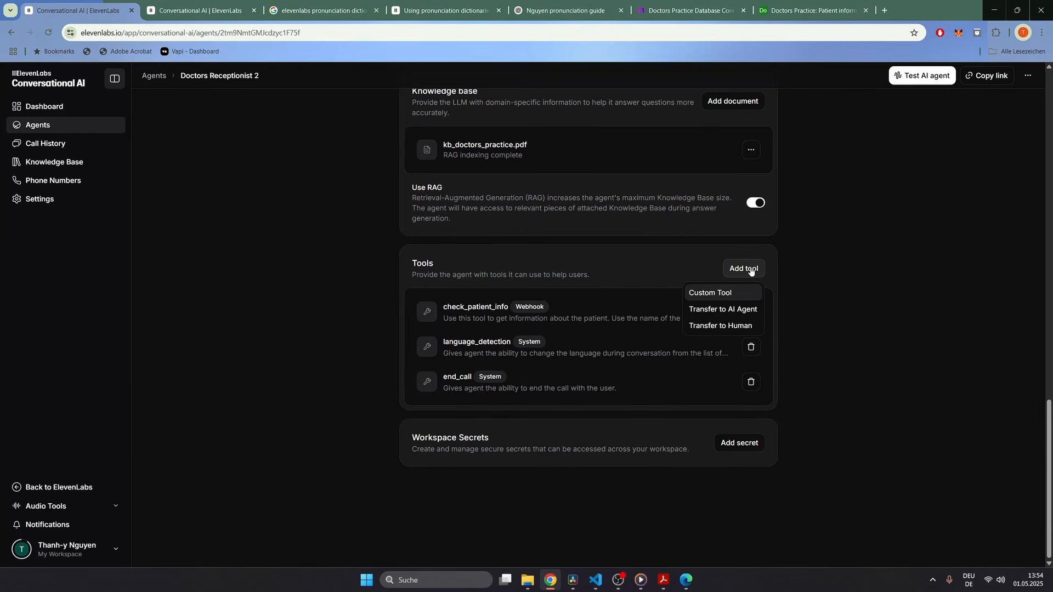
{"action": "left_click", "coordinate": [712, 310]}
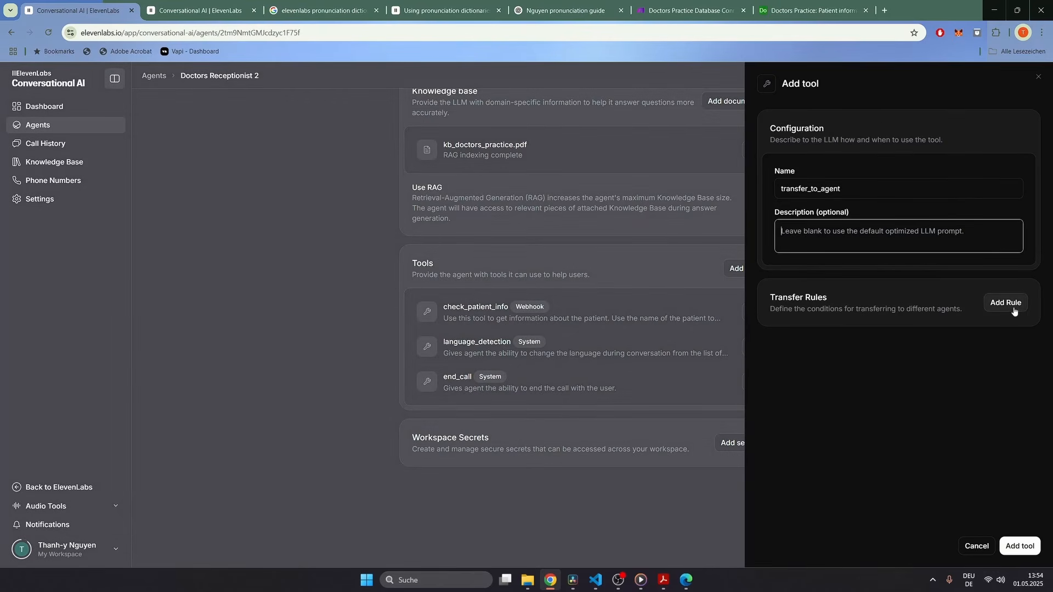
{"action": "left_click", "coordinate": [1013, 304]}
{"action": "left_click", "coordinate": [894, 363]}
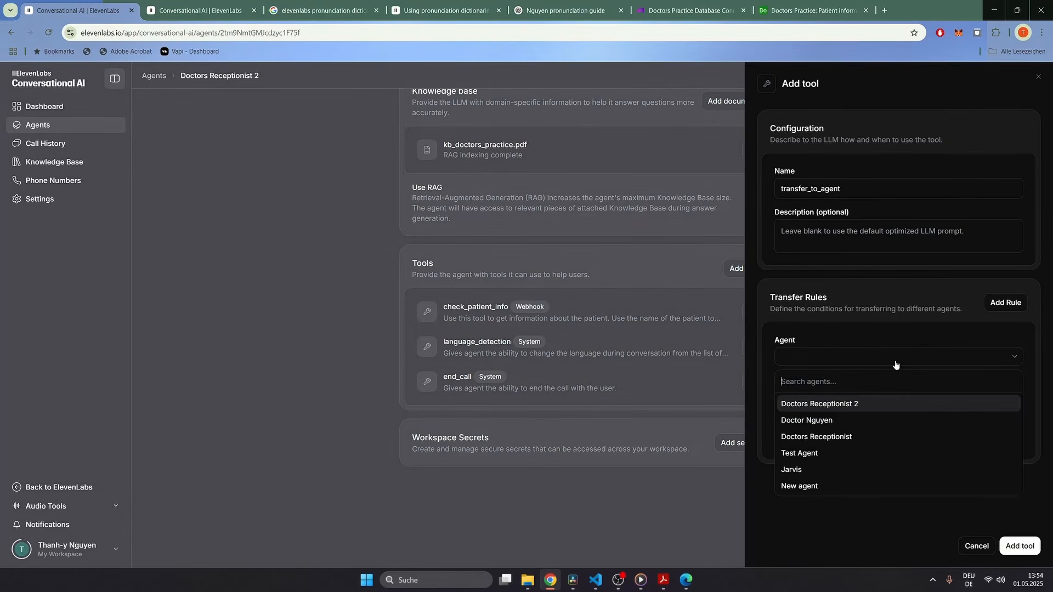
{"action": "left_click", "coordinate": [830, 424]}
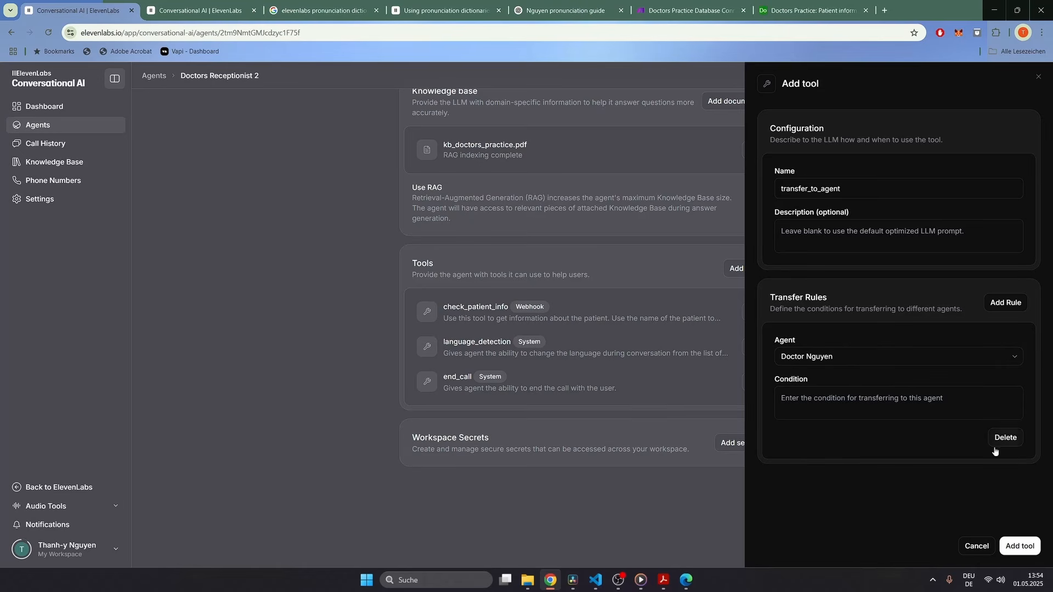
Step: Set the transfer condition 'If there is an emergancy or the patient asks for it', add the tool, and save
{"action": "left_click", "coordinate": [877, 403]}
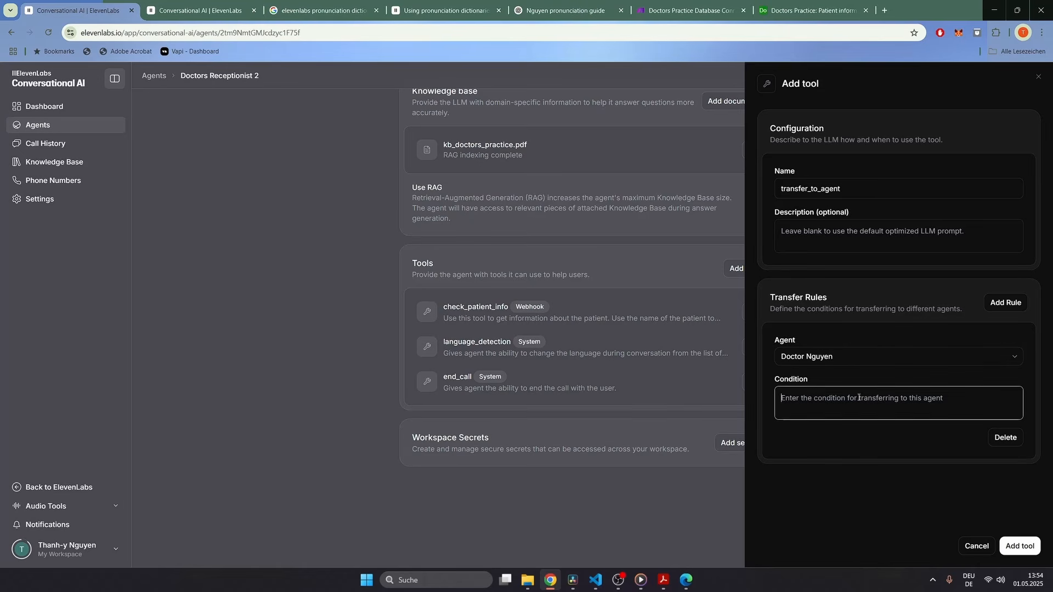
{"action": "type", "text": "If there "}
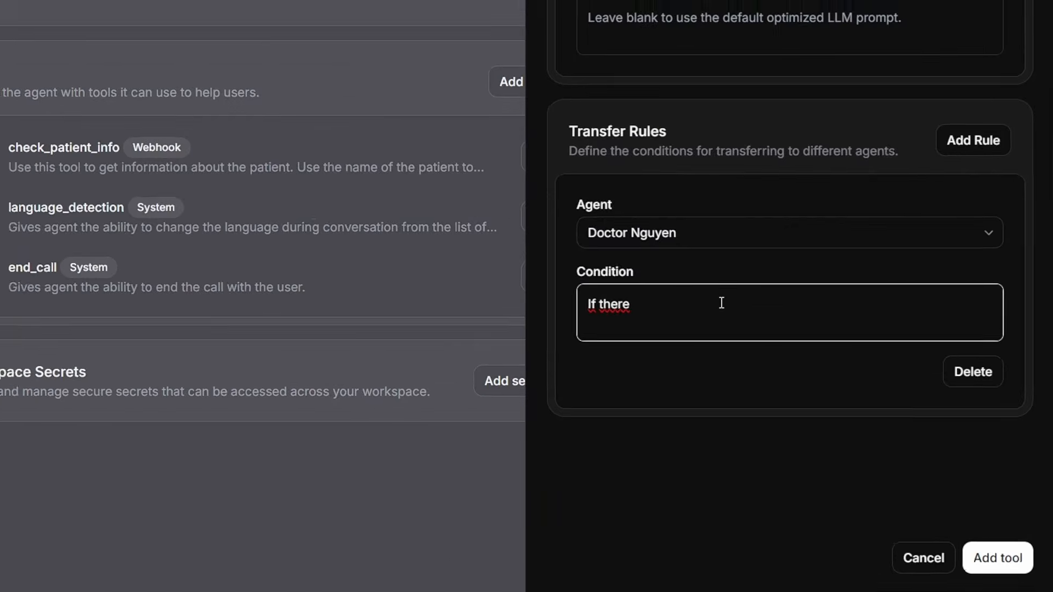
{"action": "type", "text": "is an emerc"}
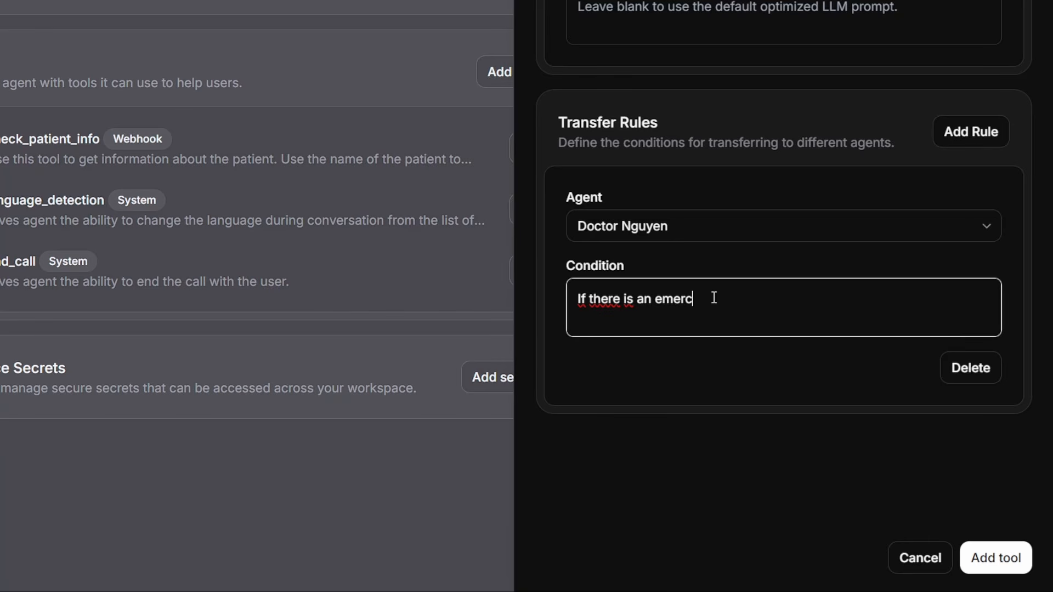
{"action": "key", "text": "BackSpace"}
{"action": "type", "text": "gancy or the pa"}
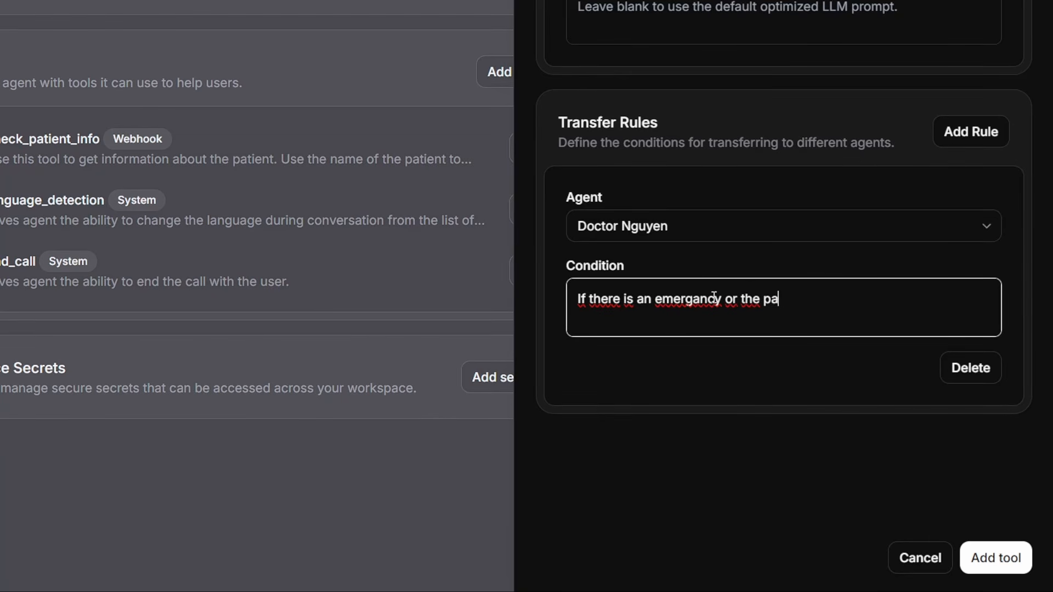
{"action": "type", "text": "tient asks for "}
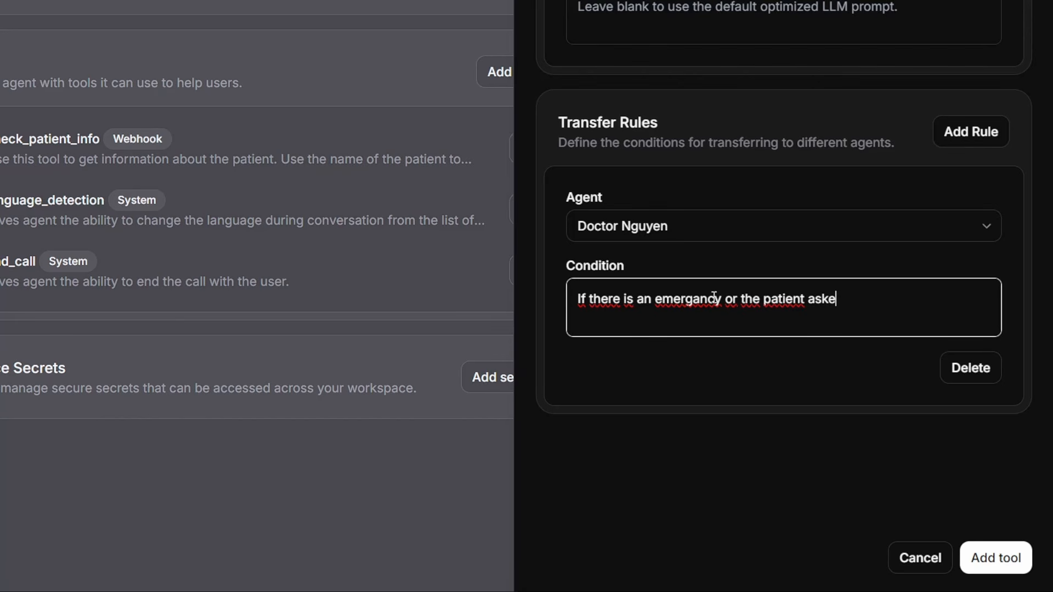
{"action": "type", "text": "it"}
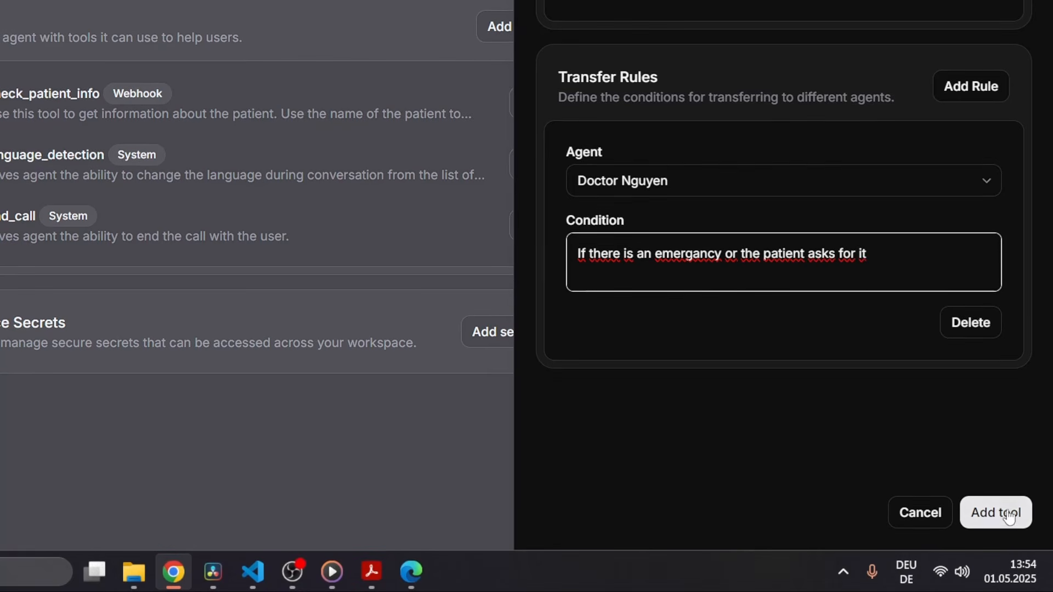
{"action": "left_click", "coordinate": [1011, 555]}
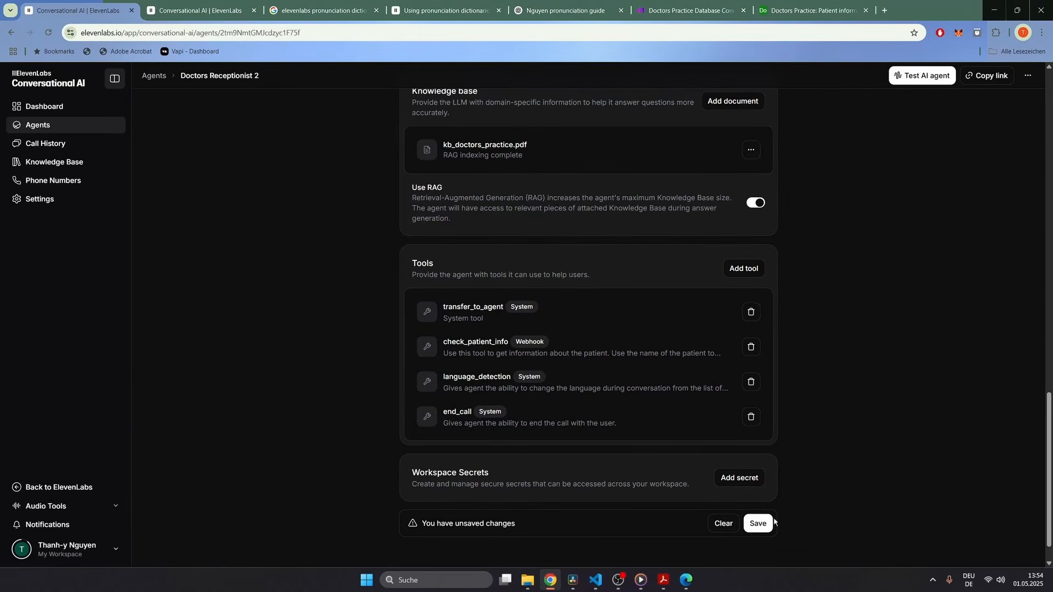
{"action": "left_click", "coordinate": [537, 473]}
Step: Hold a test voice call with Doctors Receptionist 2, end it, then go to Doctor Nguyen's tab
{"action": "left_click", "coordinate": [923, 75]}
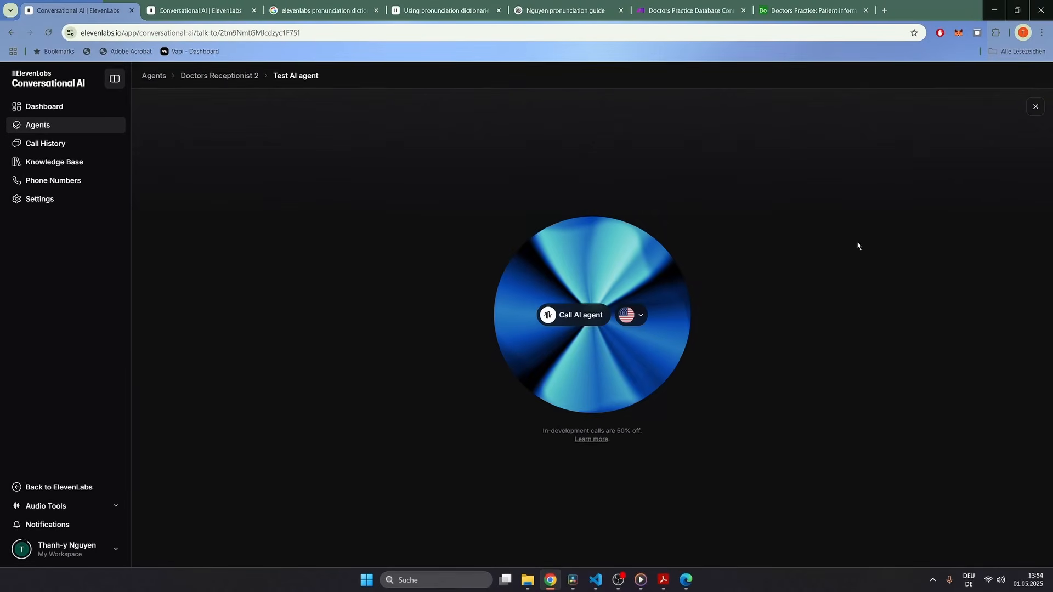
{"action": "left_click", "coordinate": [578, 326]}
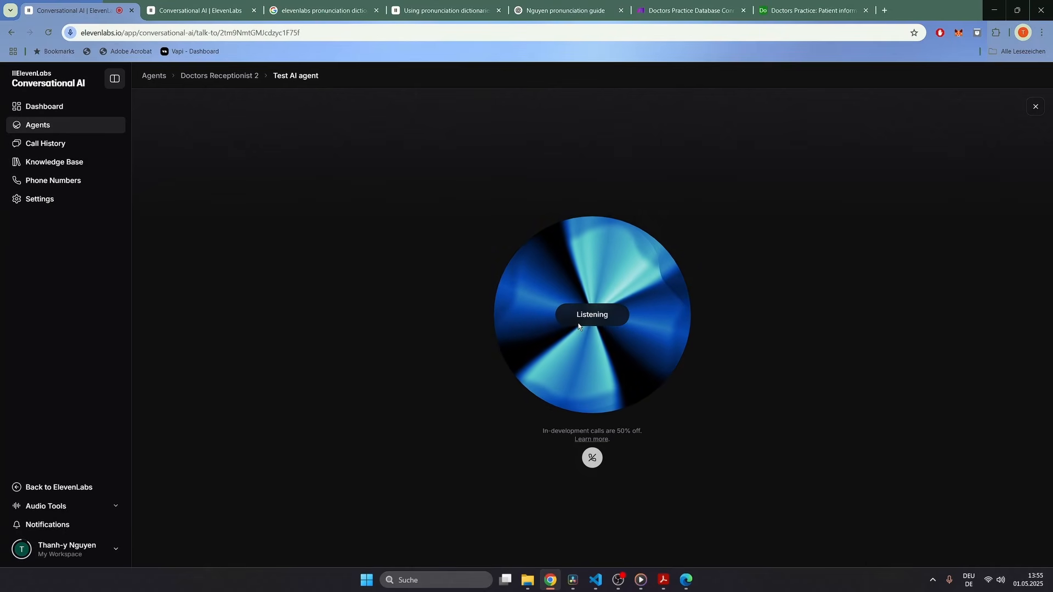
{"action": "left_click", "coordinate": [592, 458]}
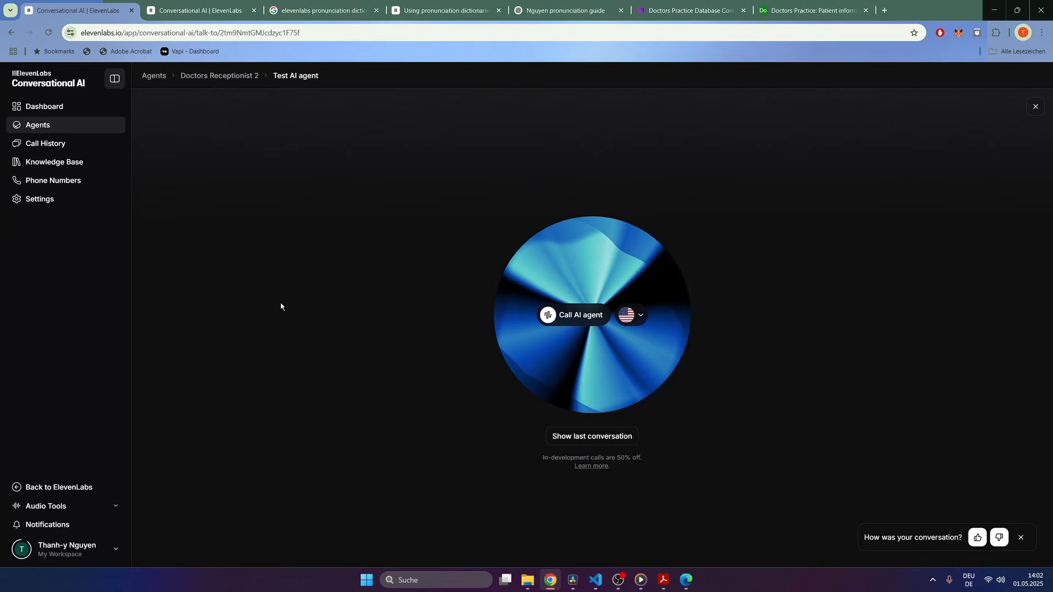
{"action": "left_click", "coordinate": [227, 11]}
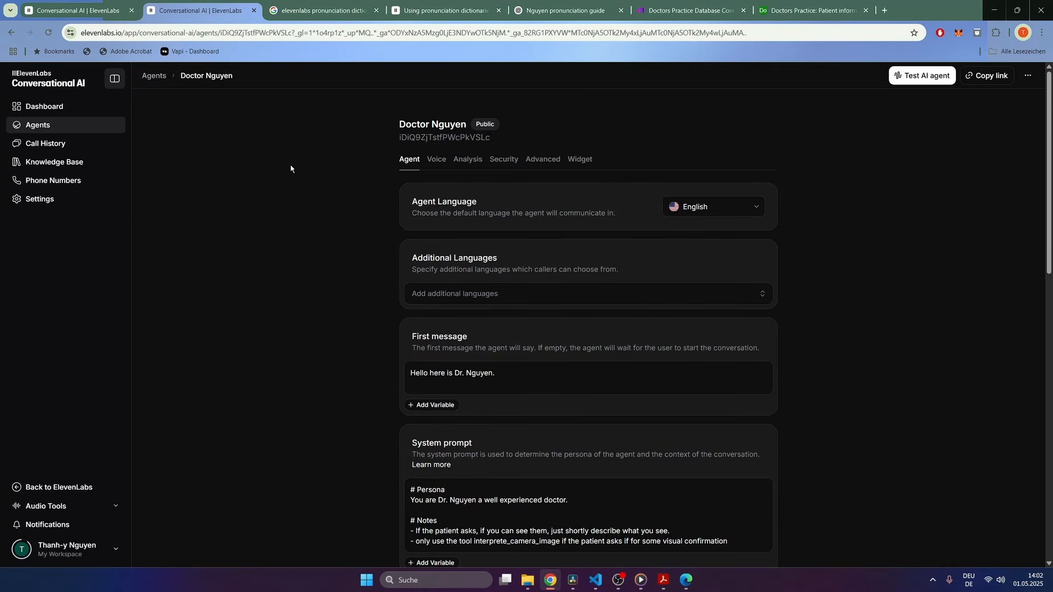
Step: Create client tool interpret_camera_image with a pasted description, wait for response, and a 30-second timeout
{"action": "scroll", "coordinate": [291, 169], "scroll_direction": "down", "scroll_amount": 15}
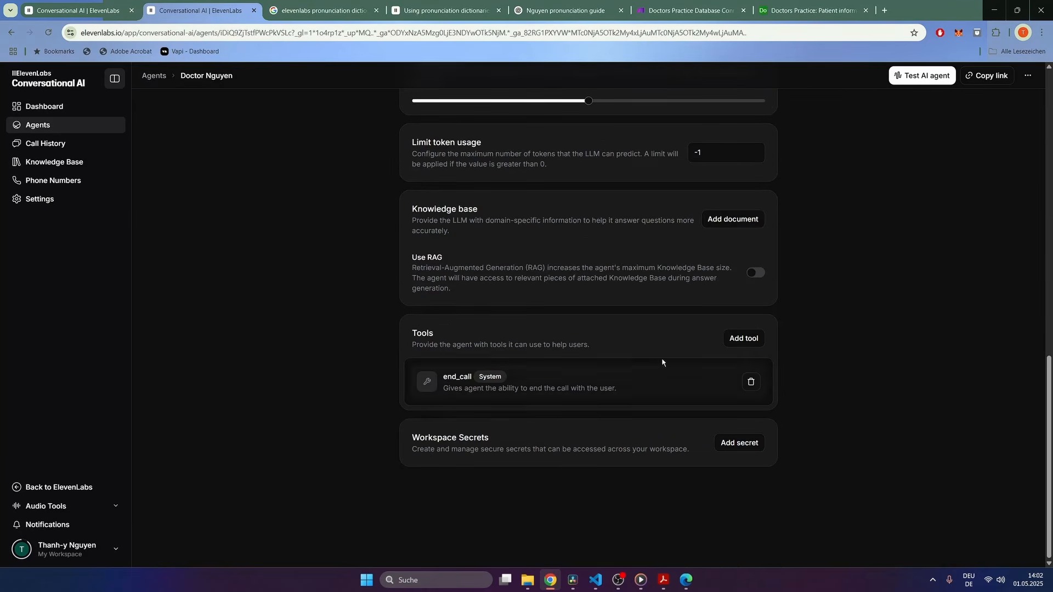
{"action": "left_click", "coordinate": [734, 341]}
{"action": "left_click", "coordinate": [735, 360]}
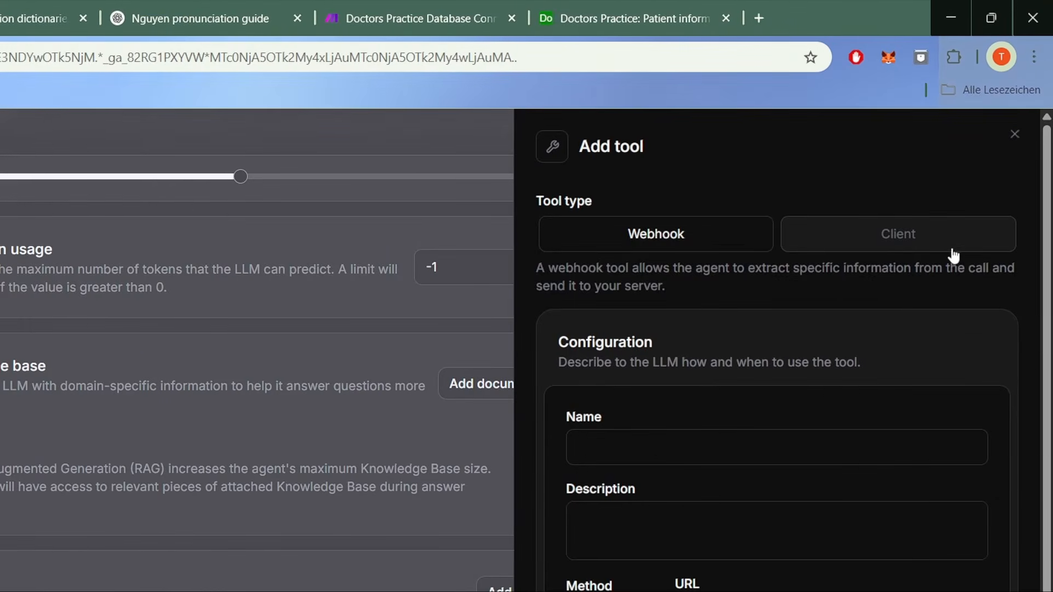
{"action": "left_click", "coordinate": [978, 138]}
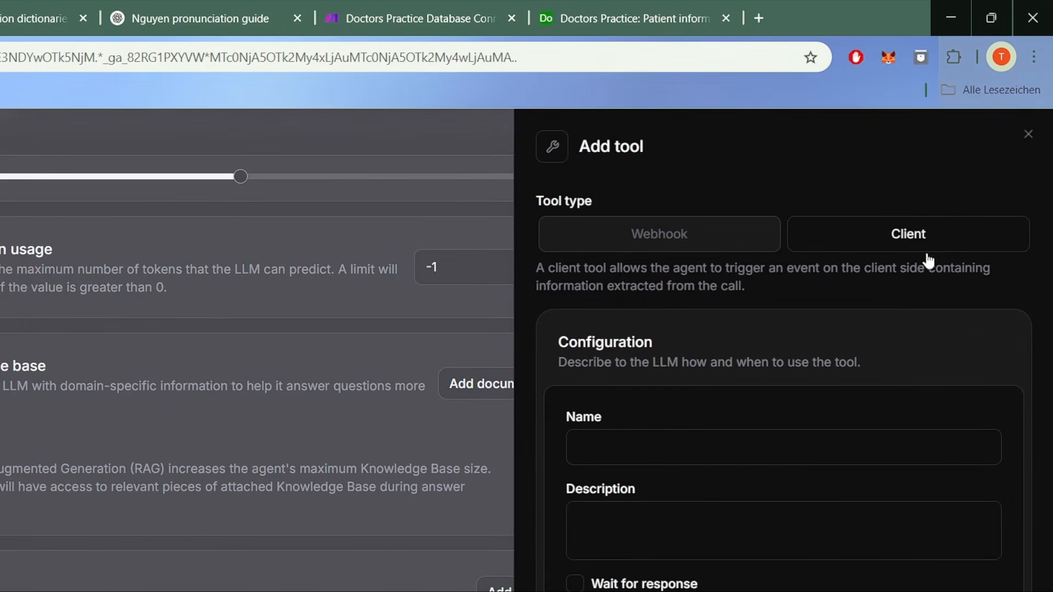
{"action": "left_click", "coordinate": [739, 441]}
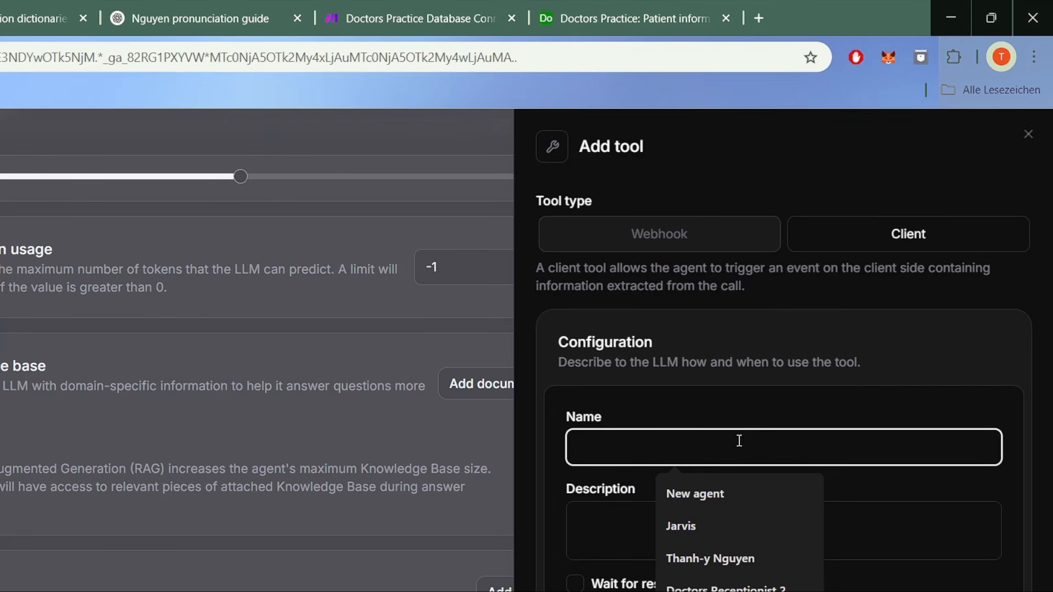
{"action": "key", "text": "super+v"}
{"action": "key", "text": "Return"}
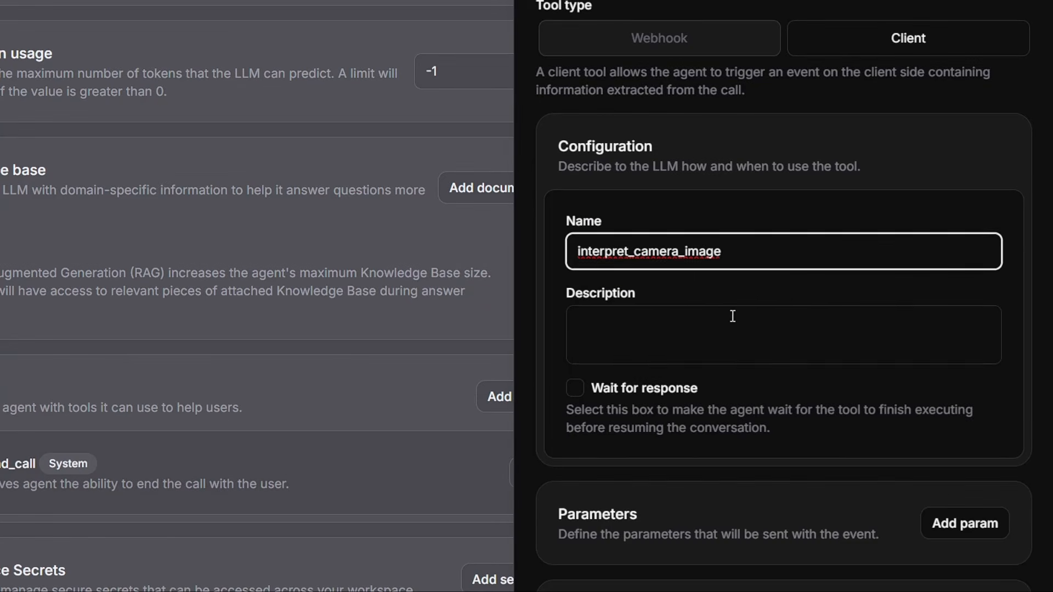
{"action": "left_click", "coordinate": [734, 523]}
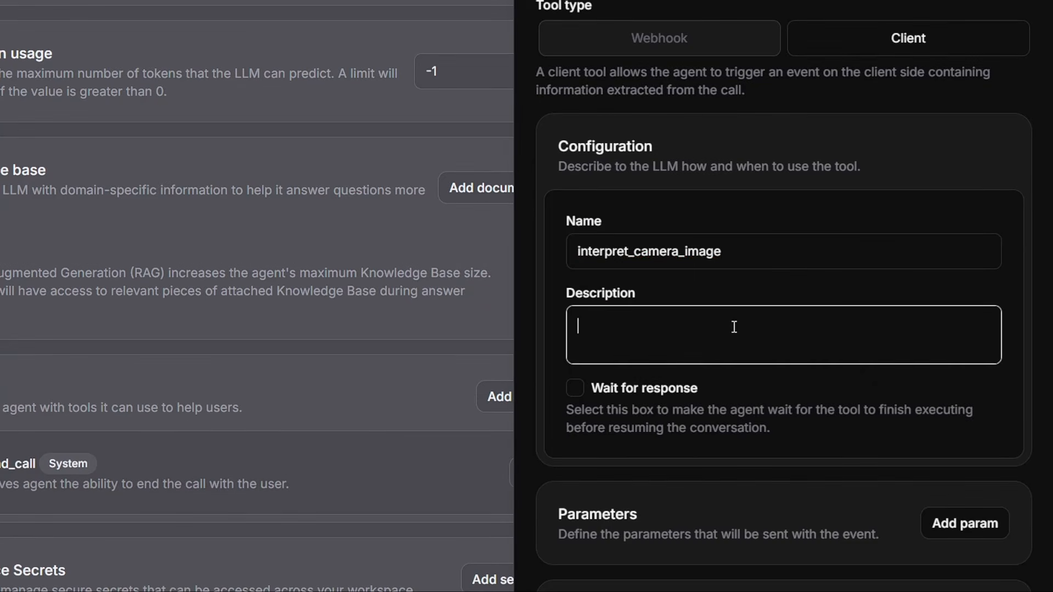
{"action": "key", "text": "super+v"}
{"action": "key", "text": "Down"}
{"action": "key", "text": "Return"}
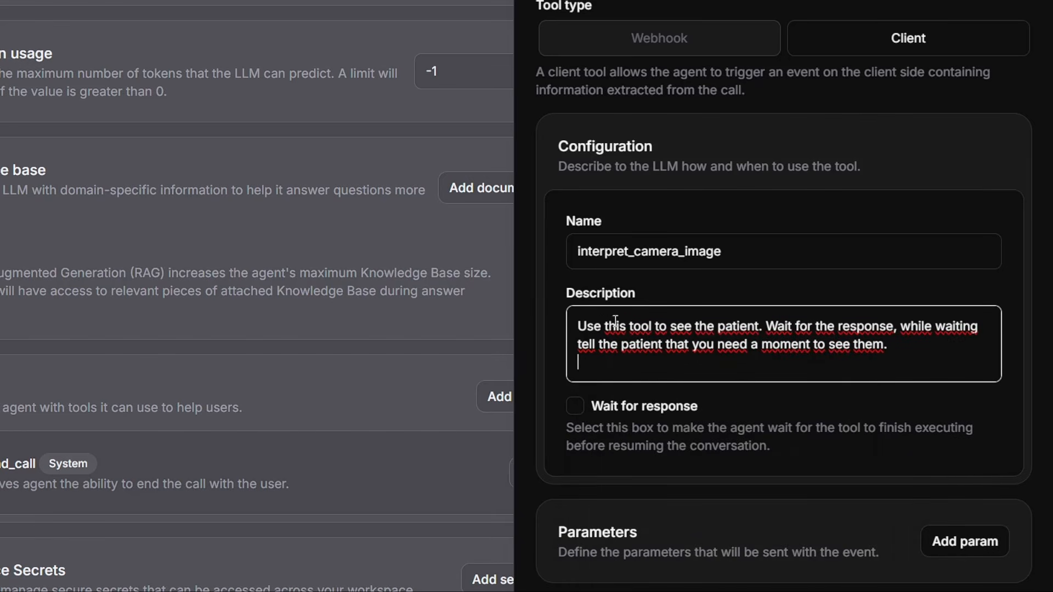
{"action": "left_click", "coordinate": [575, 407]}
{"action": "key", "text": "Tab"}
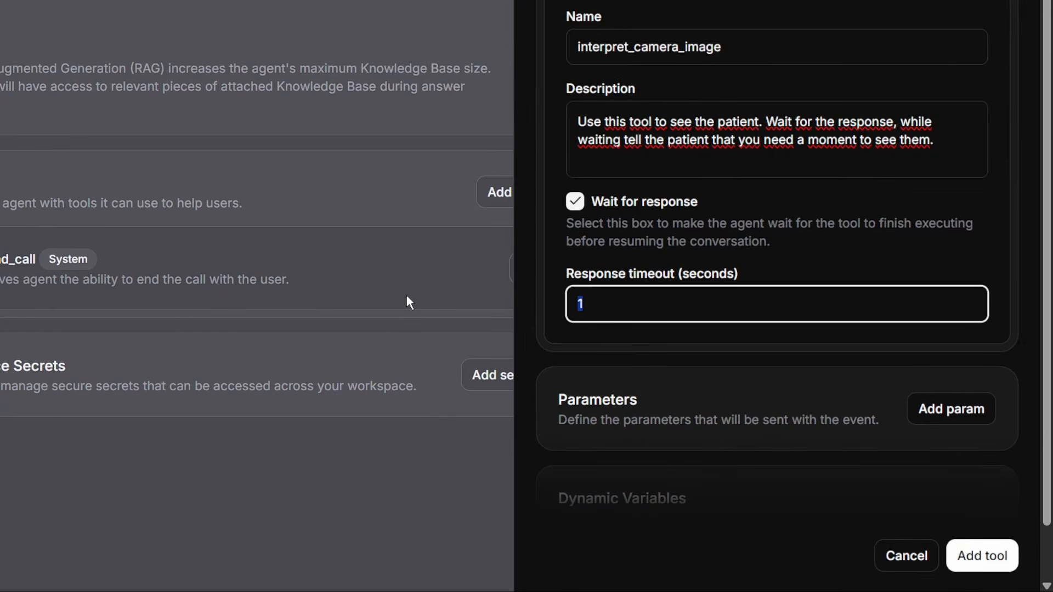
{"action": "type", "text": "30"}
Step: Add a 'focus' parameter to the tool with a pasted description
{"action": "scroll", "coordinate": [884, 297], "scroll_direction": "down", "scroll_amount": 1}
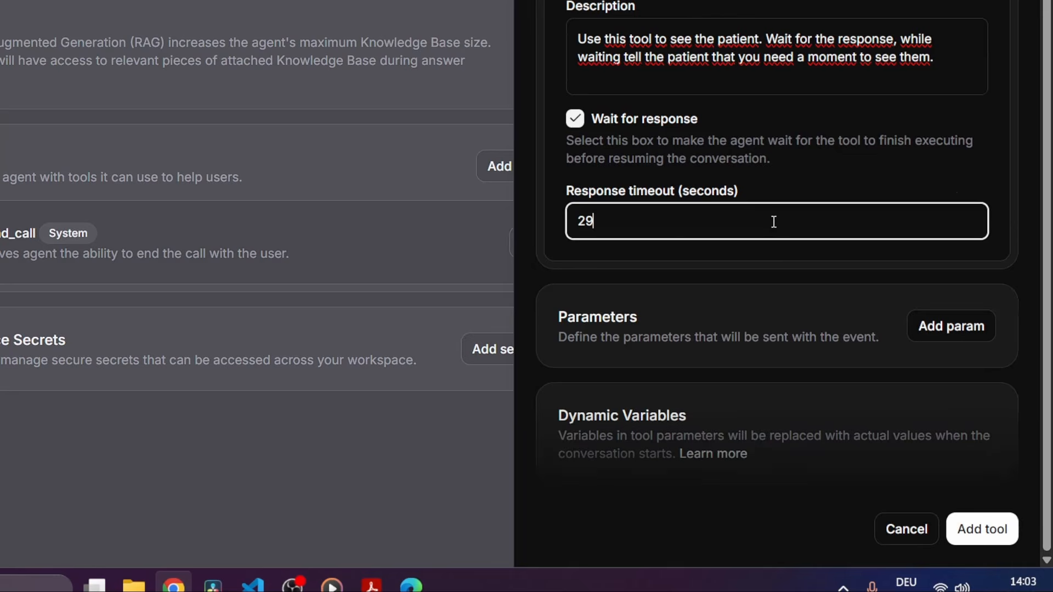
{"action": "left_click", "coordinate": [951, 329]}
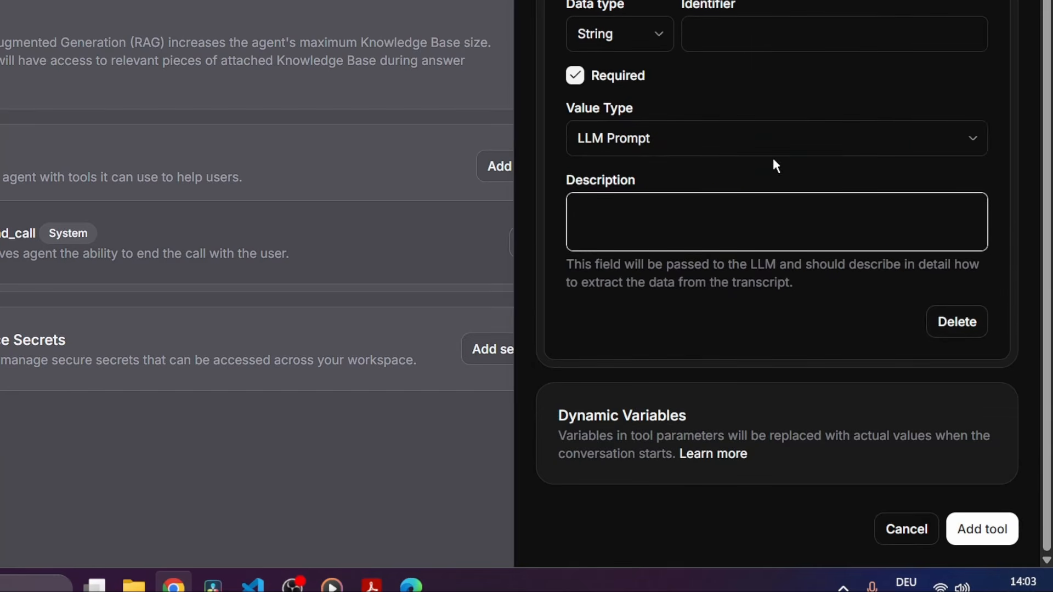
{"action": "scroll", "coordinate": [772, 158], "scroll_direction": "up", "scroll_amount": 4}
{"action": "left_click", "coordinate": [777, 301]}
{"action": "type", "text": "focus"}
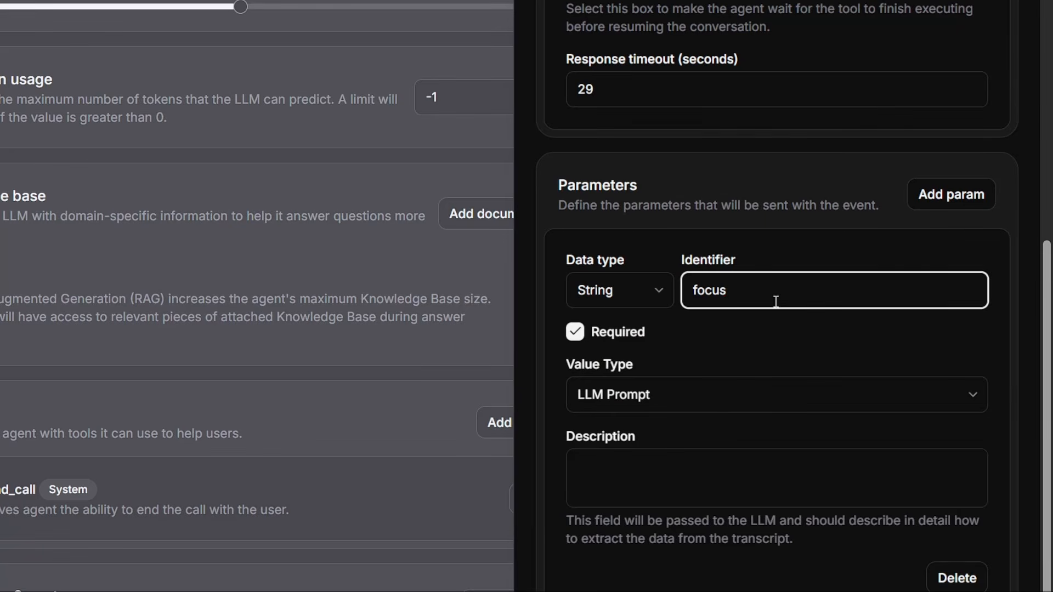
{"action": "left_click", "coordinate": [656, 497]}
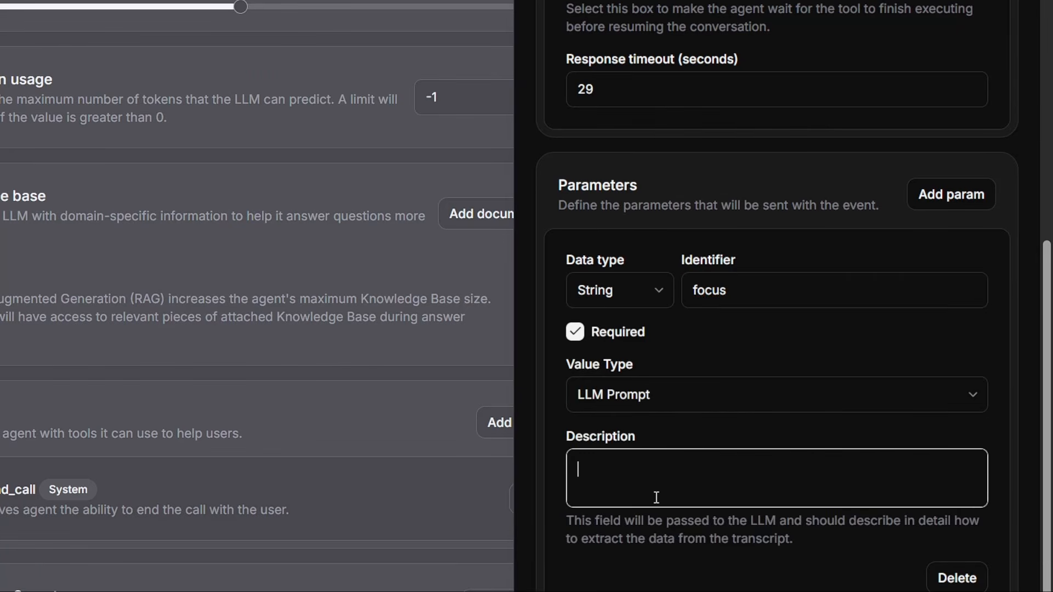
{"action": "key", "text": "super+v"}
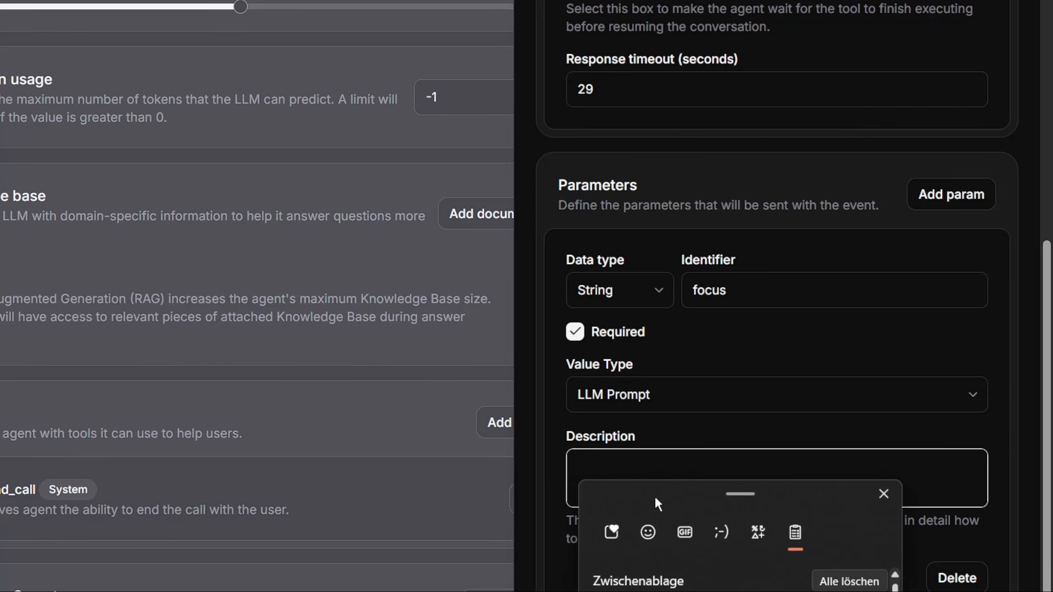
{"action": "key", "text": "Return"}
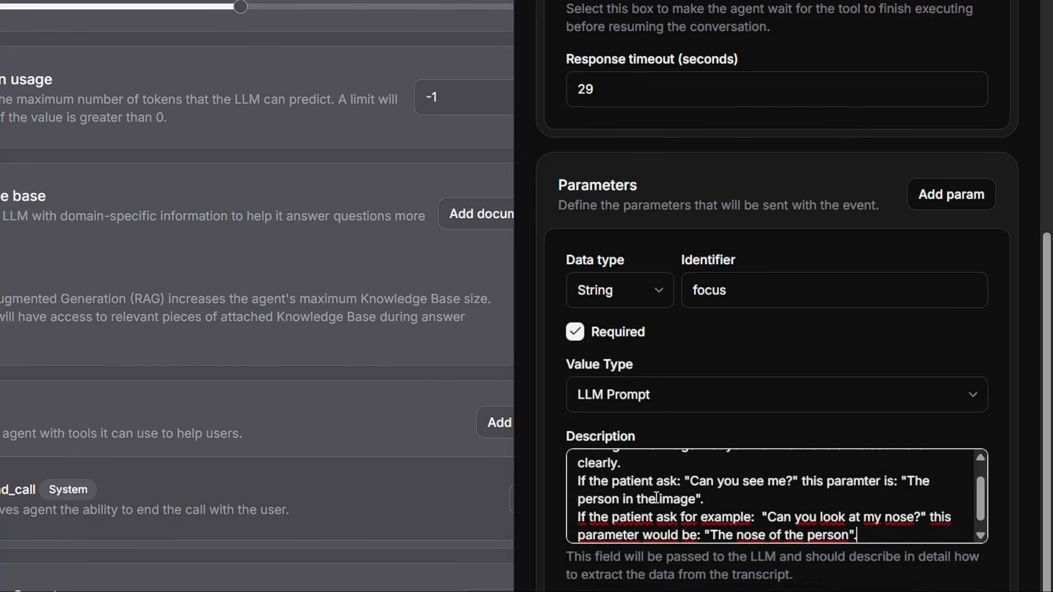
Step: Review the example lines in the focus description, then add interpret_camera_image and save the agent
{"action": "scroll", "coordinate": [656, 496], "scroll_direction": "up", "scroll_amount": 1}
{"action": "left_click", "coordinate": [750, 475]}
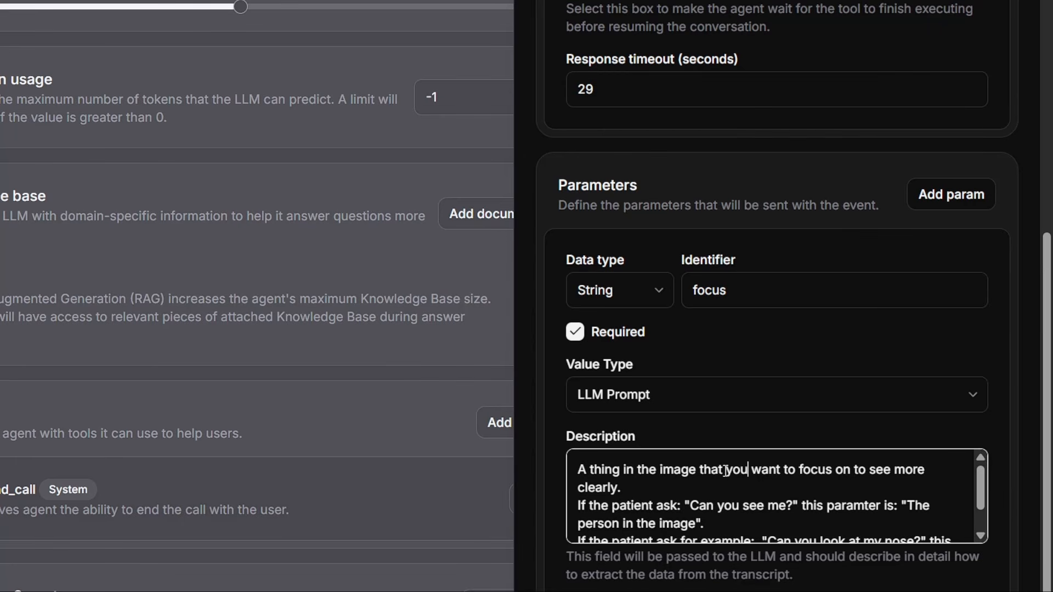
{"action": "left_click_drag", "start_coordinate": [578, 505], "coordinate": [565, 469]}
{"action": "left_click", "coordinate": [875, 525]}
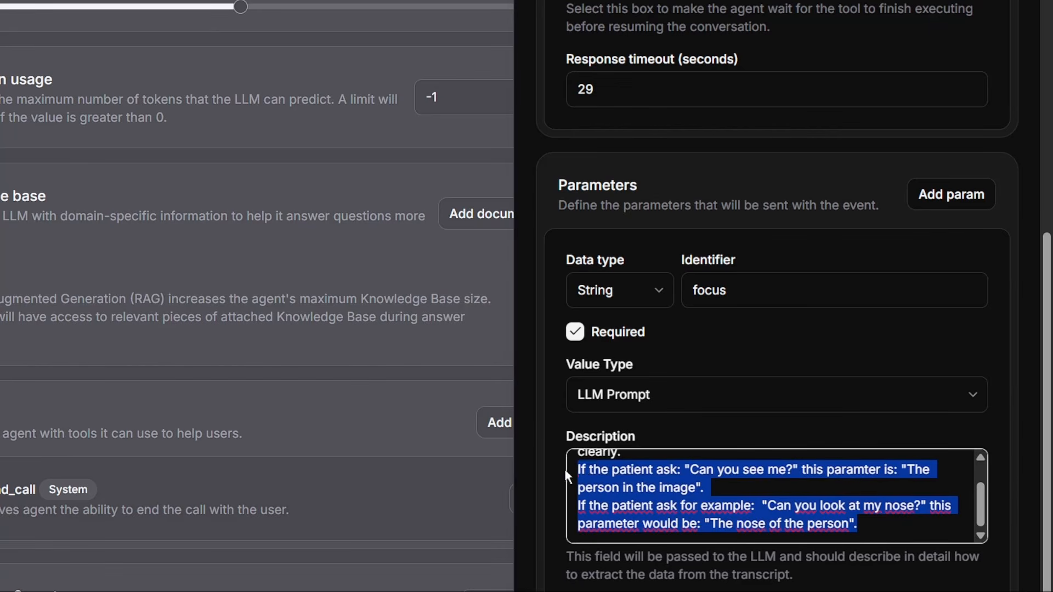
{"action": "left_click", "coordinate": [663, 485]}
{"action": "scroll", "coordinate": [1003, 339], "scroll_direction": "down", "scroll_amount": 5}
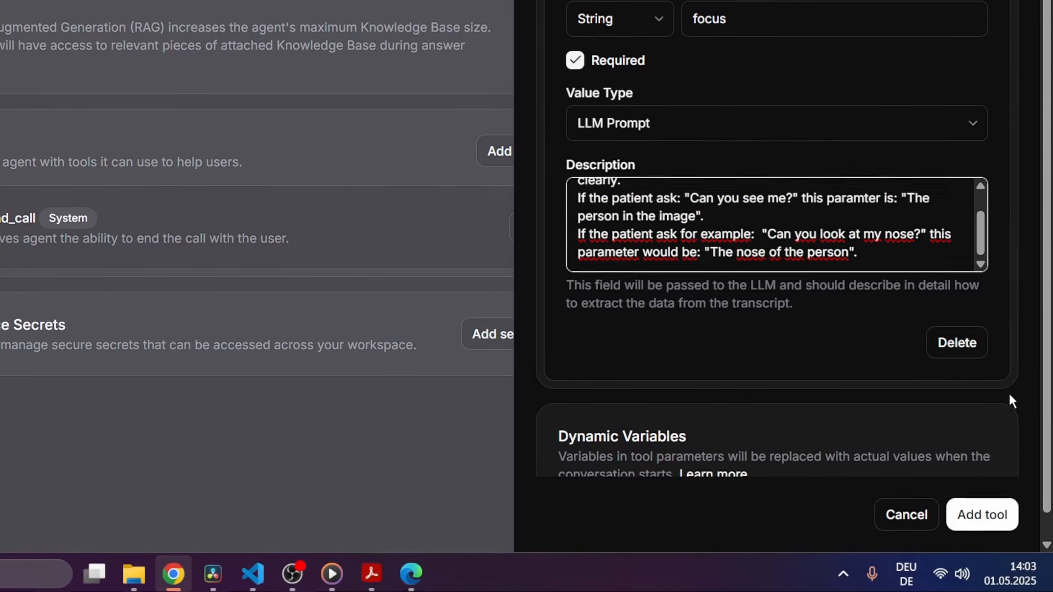
{"action": "left_click", "coordinate": [993, 527]}
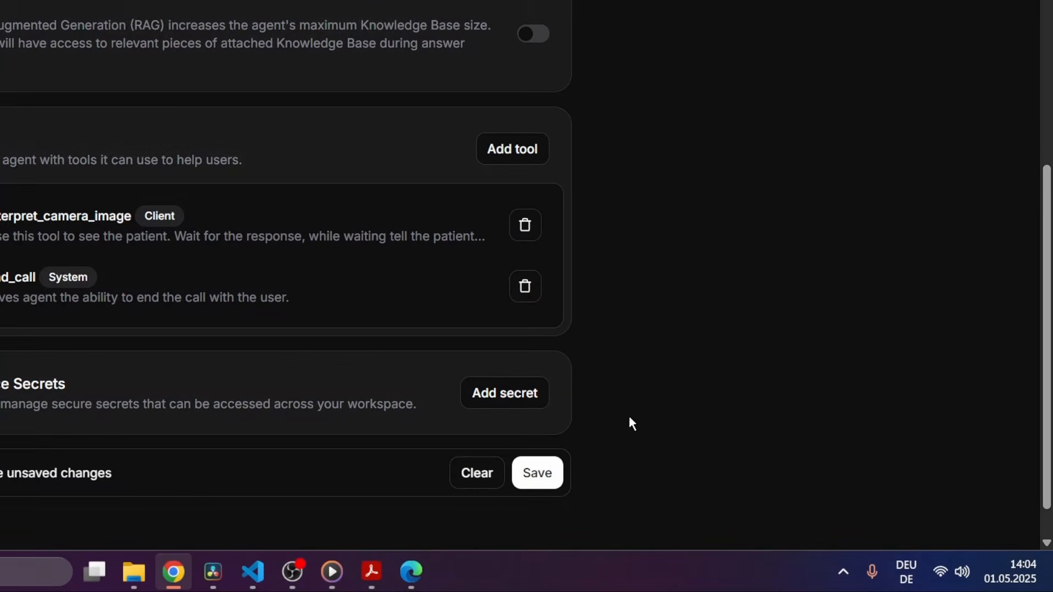
{"action": "left_click", "coordinate": [549, 477]}
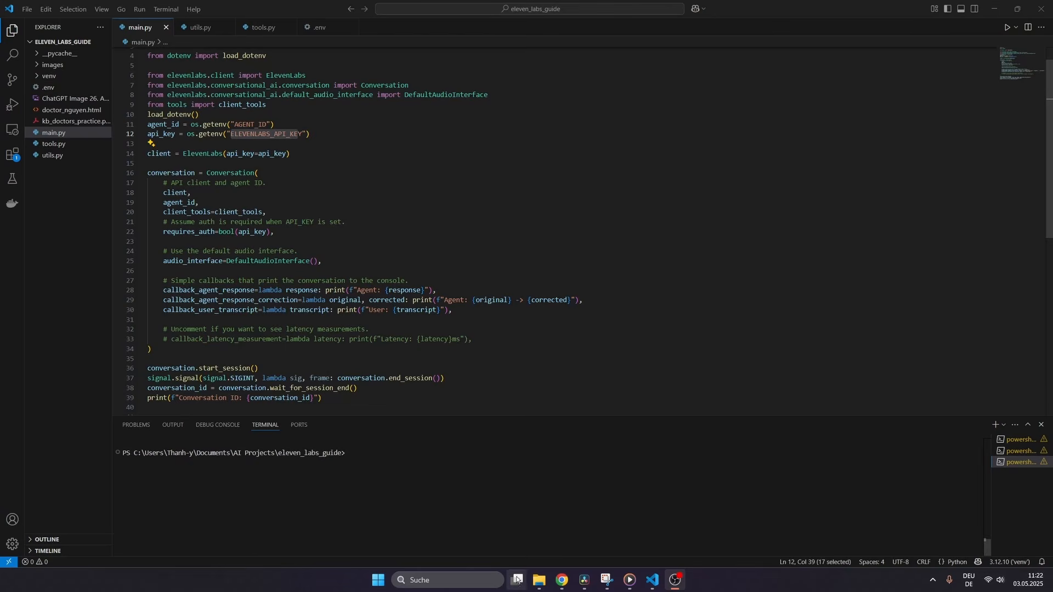
Step: In Chrome, find the Conversation example in the ElevenLabs Python SDK docs, then return to main.py
{"action": "mouse_move", "coordinate": [564, 590]}
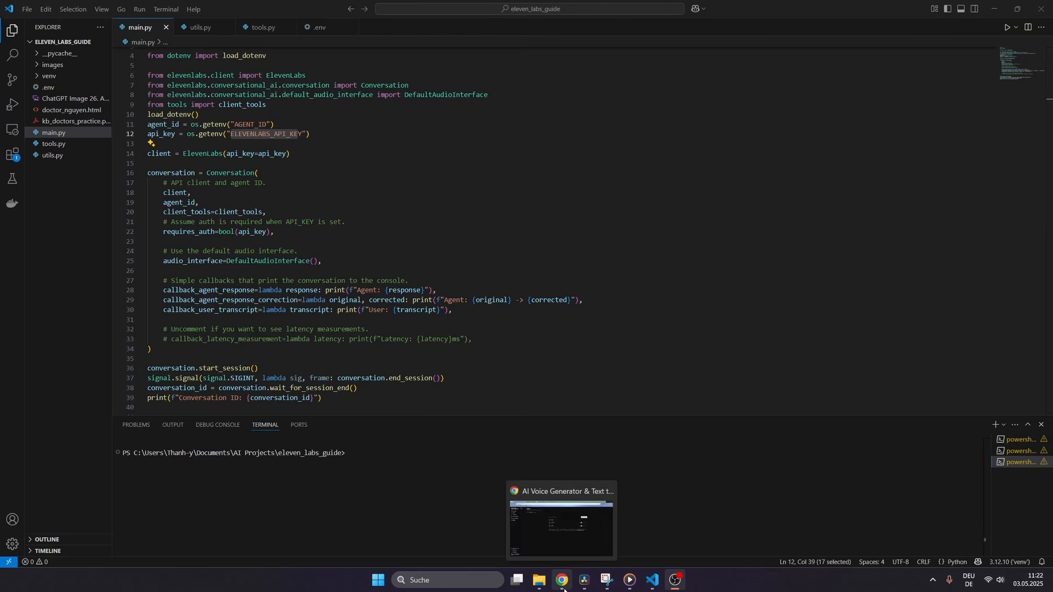
{"action": "left_click", "coordinate": [563, 582]}
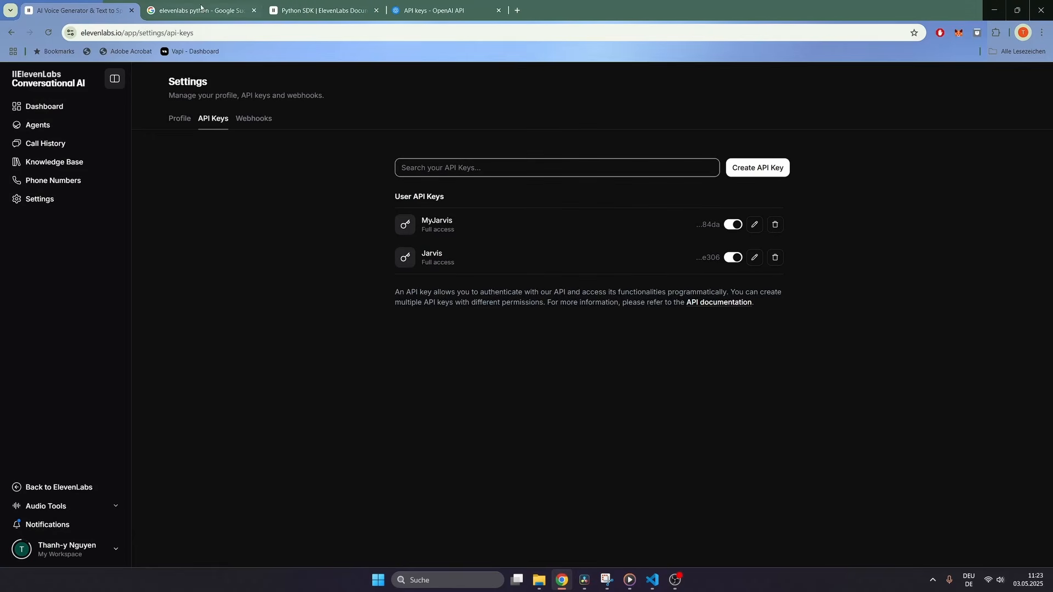
{"action": "left_click", "coordinate": [203, 10]}
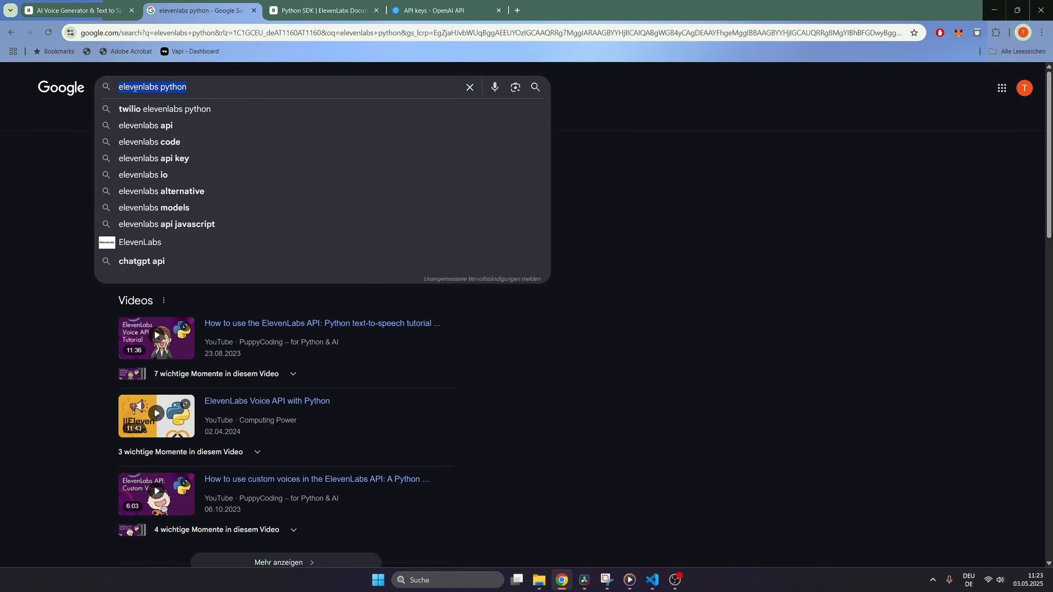
{"action": "left_click", "coordinate": [665, 192]}
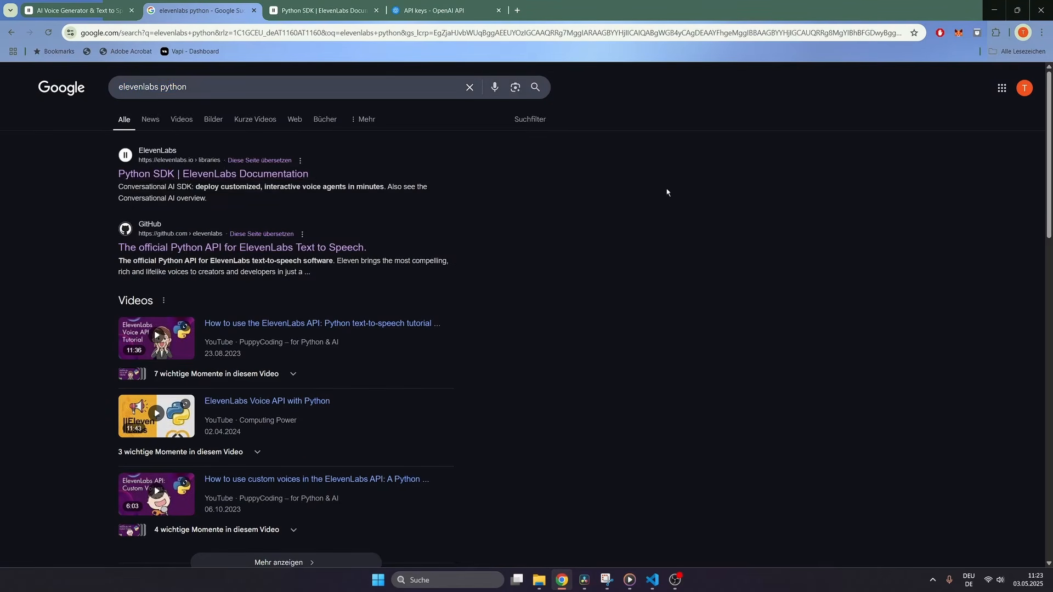
{"action": "left_click", "coordinate": [290, 12]}
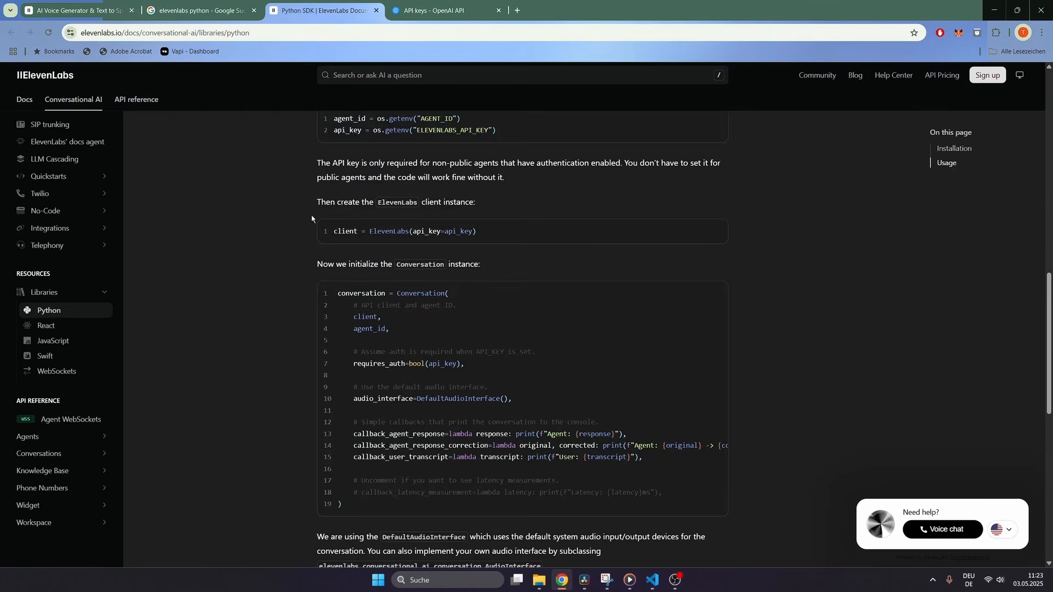
{"action": "scroll", "coordinate": [313, 219], "scroll_direction": "up", "scroll_amount": 10}
{"action": "scroll", "coordinate": [313, 219], "scroll_direction": "up", "scroll_amount": 1}
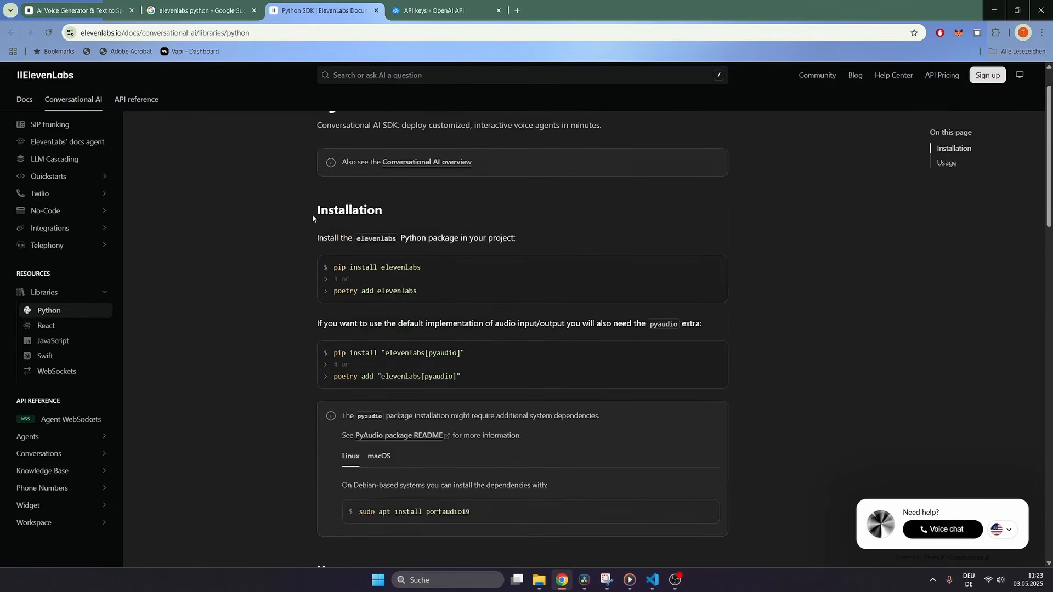
{"action": "scroll", "coordinate": [313, 218], "scroll_direction": "down", "scroll_amount": 8}
{"action": "scroll", "coordinate": [313, 218], "scroll_direction": "down", "scroll_amount": 6}
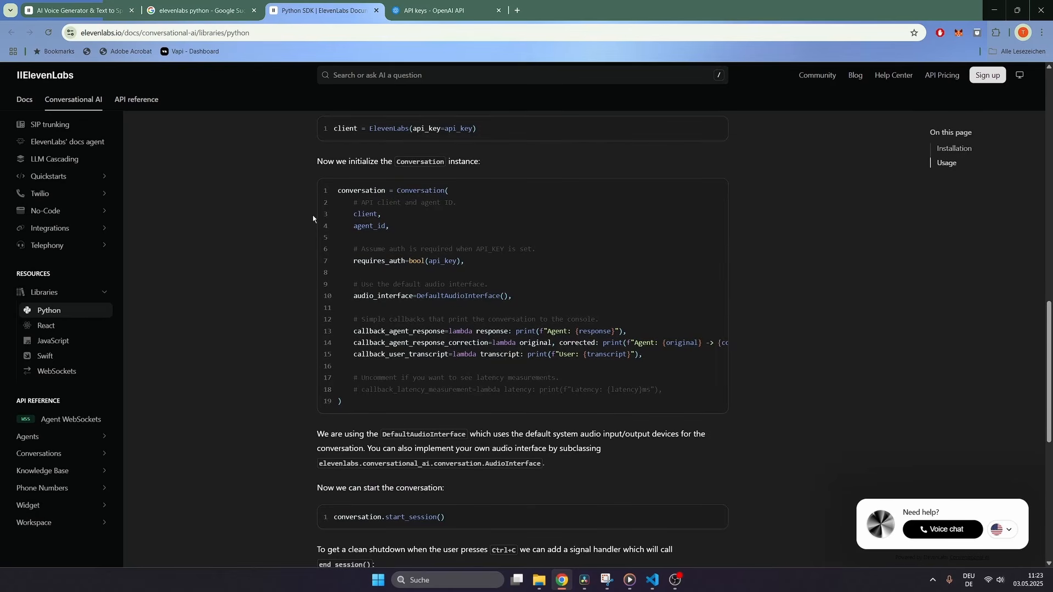
{"action": "left_click", "coordinate": [652, 580]}
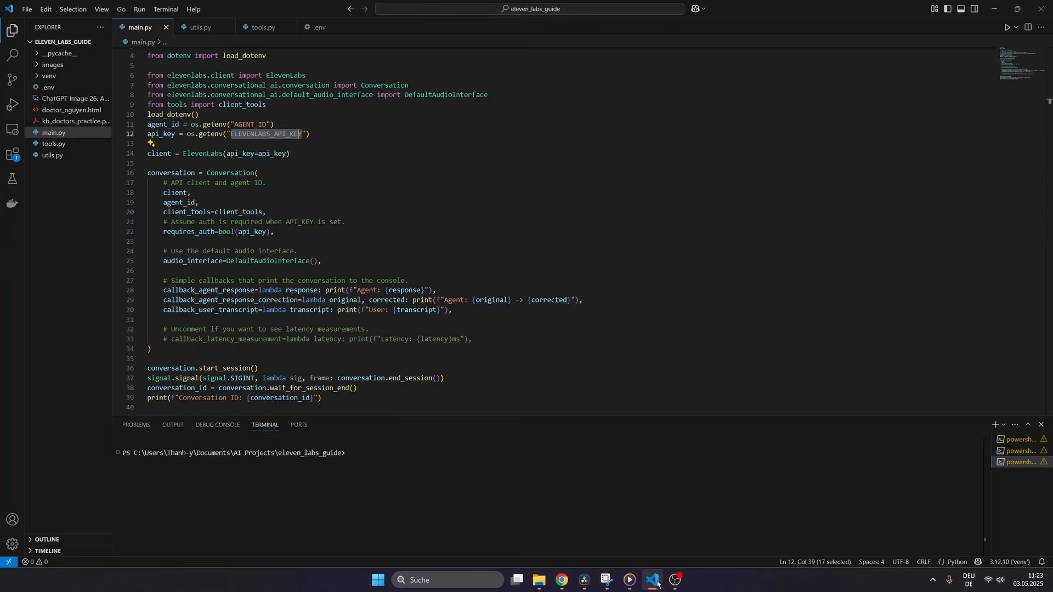
{"action": "scroll", "coordinate": [224, 248], "scroll_direction": "up", "scroll_amount": 2}
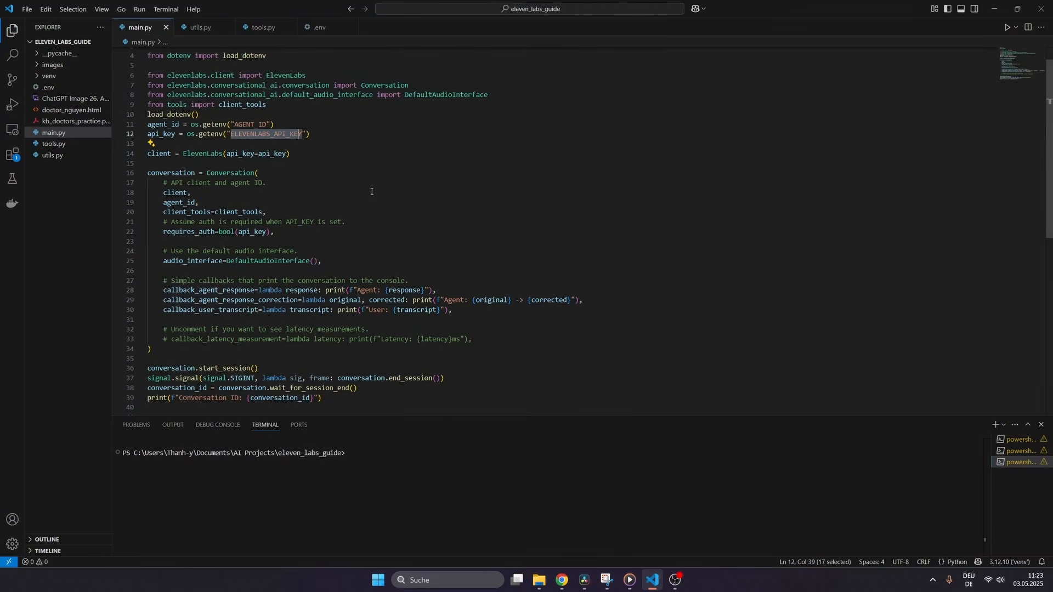
{"action": "left_click", "coordinate": [360, 149]}
{"action": "left_click_drag", "start_coordinate": [268, 125], "coordinate": [235, 124]}
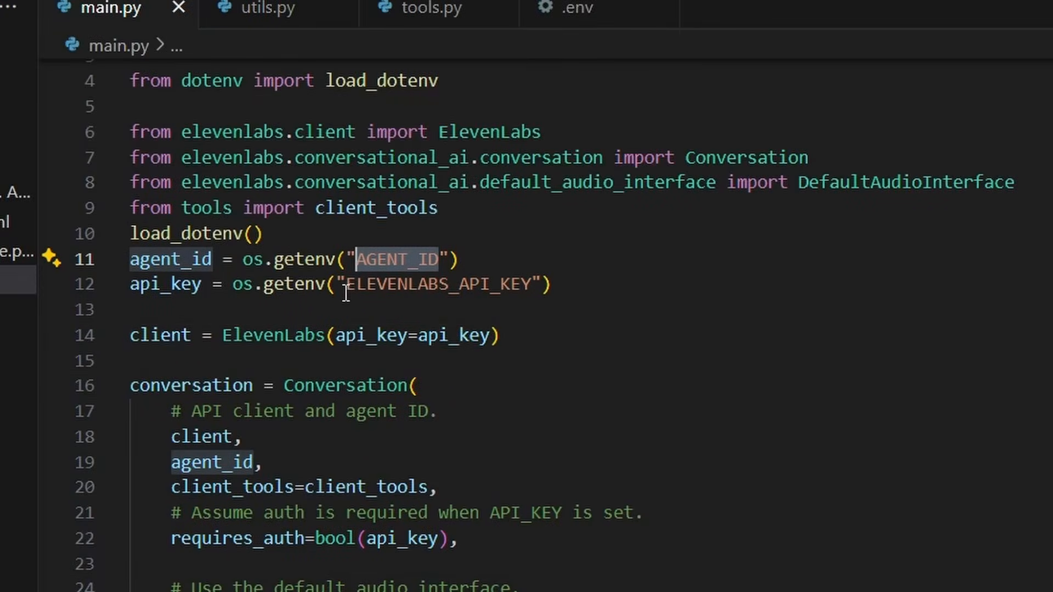
{"action": "left_click_drag", "start_coordinate": [347, 284], "coordinate": [533, 278]}
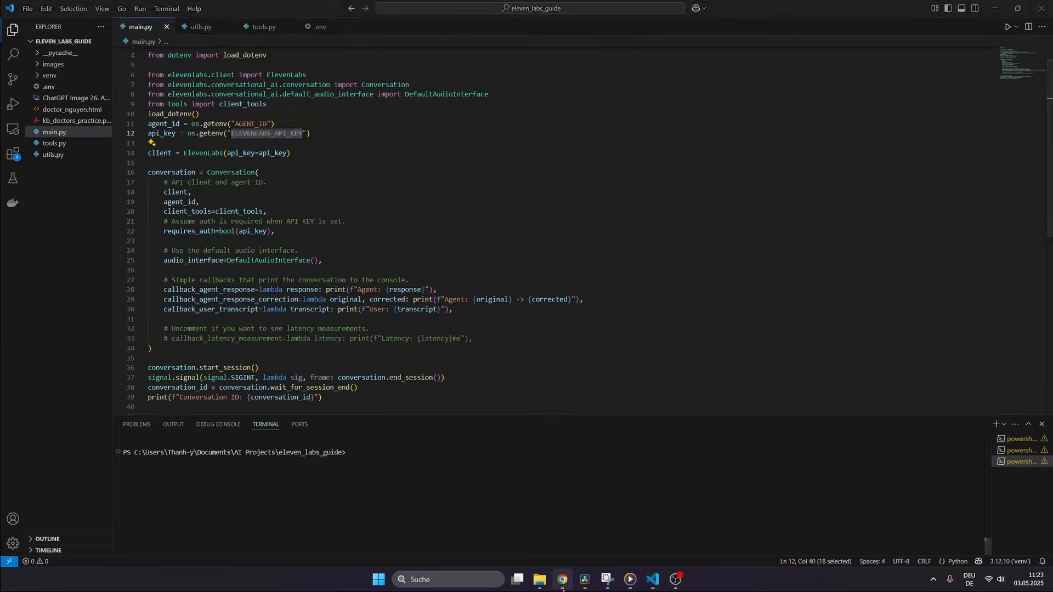
{"action": "left_click", "coordinate": [562, 585]}
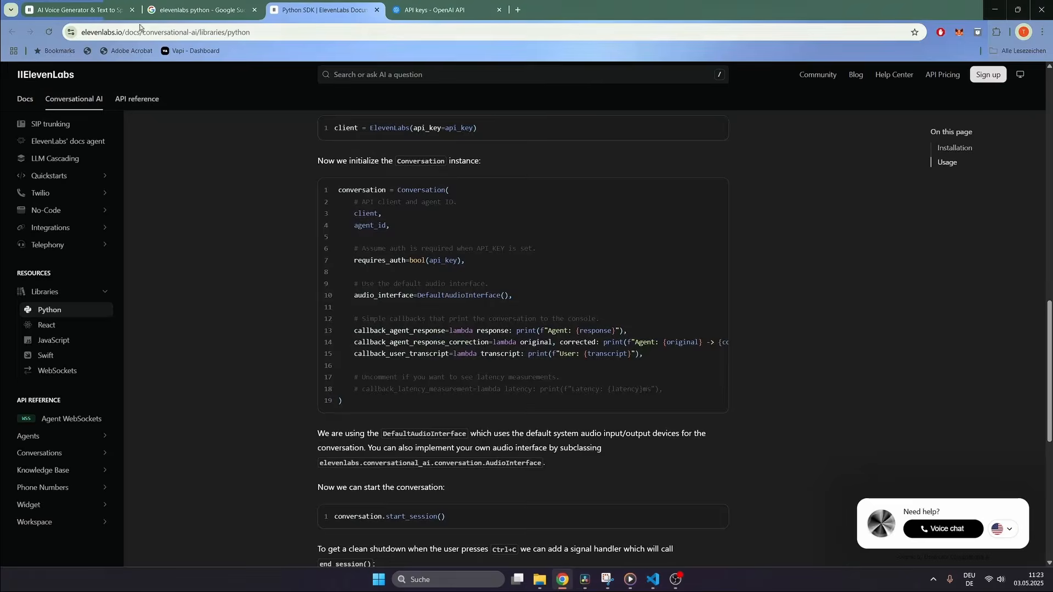
Step: Select Doctor Nguyen's agent ID, view the API Keys settings, then go back to main.py
{"action": "left_click", "coordinate": [95, 11]}
{"action": "left_click", "coordinate": [76, 124]}
{"action": "left_click", "coordinate": [373, 246]}
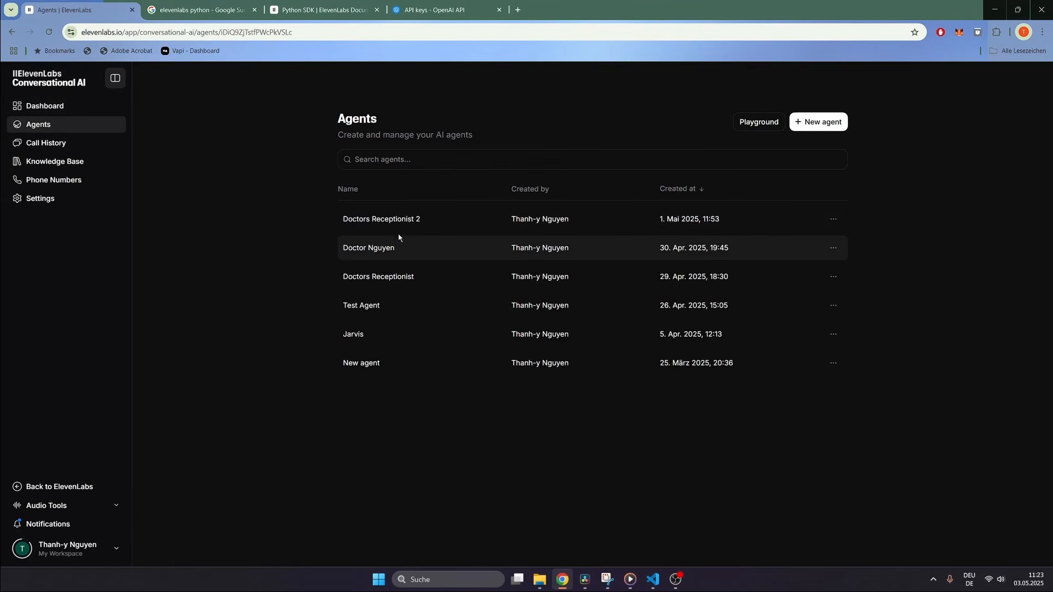
{"action": "left_click_drag", "start_coordinate": [493, 140], "coordinate": [399, 138]}
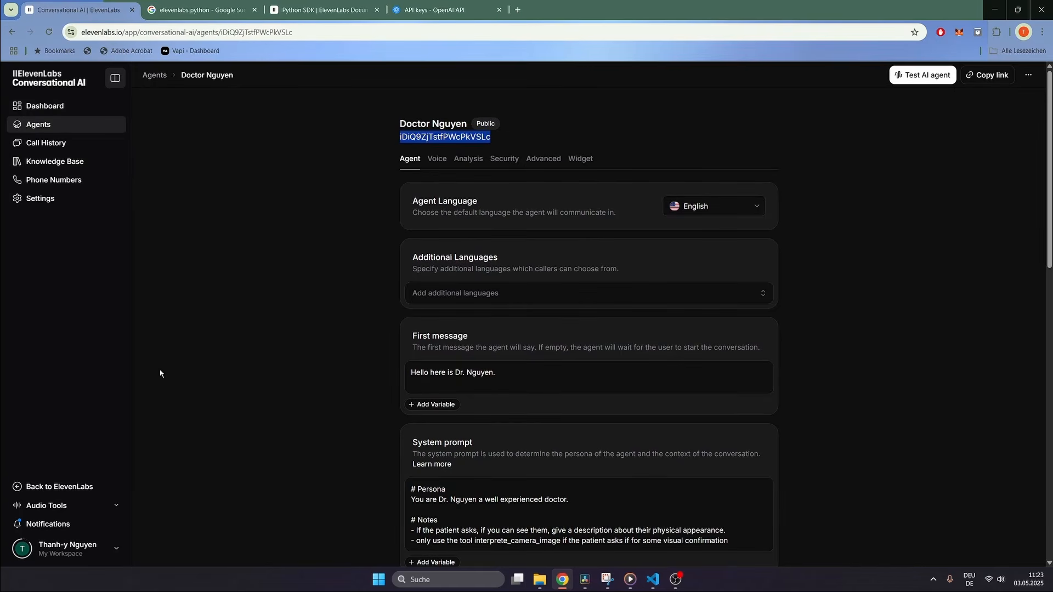
{"action": "left_click", "coordinate": [103, 546]}
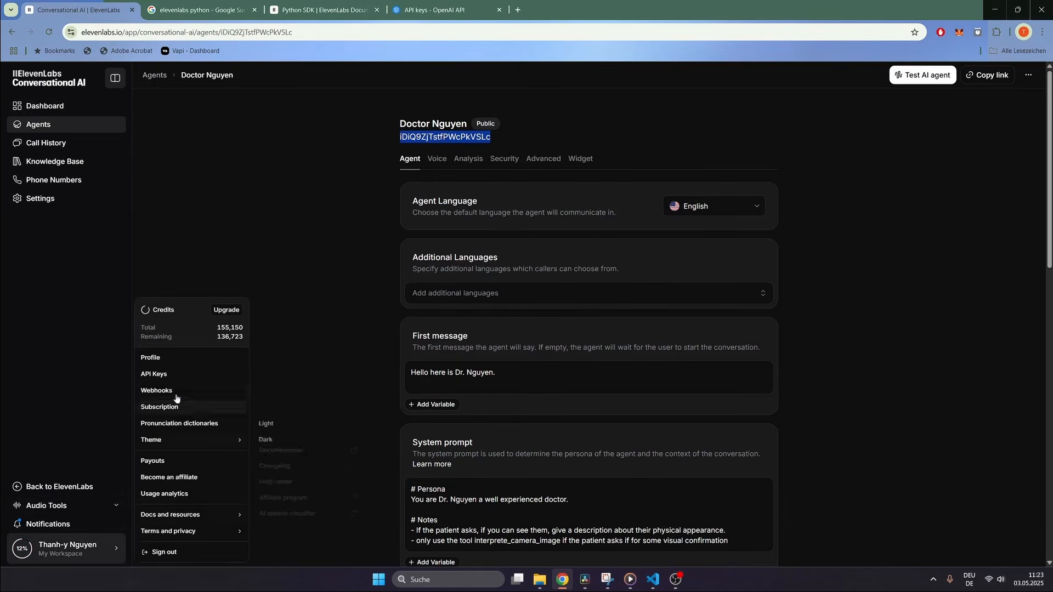
{"action": "left_click", "coordinate": [164, 377]}
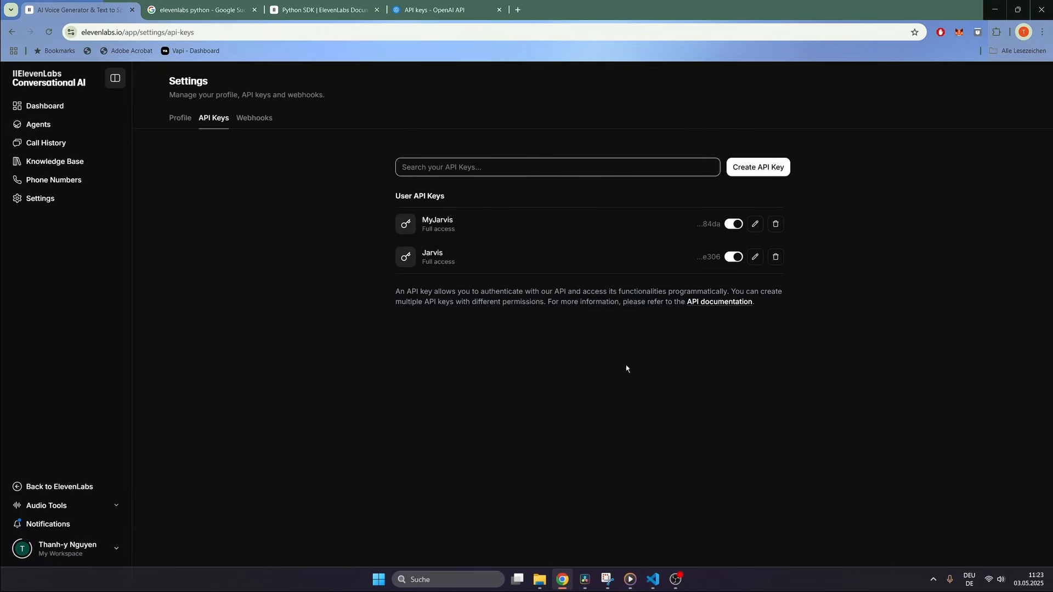
{"action": "left_click", "coordinate": [652, 580]}
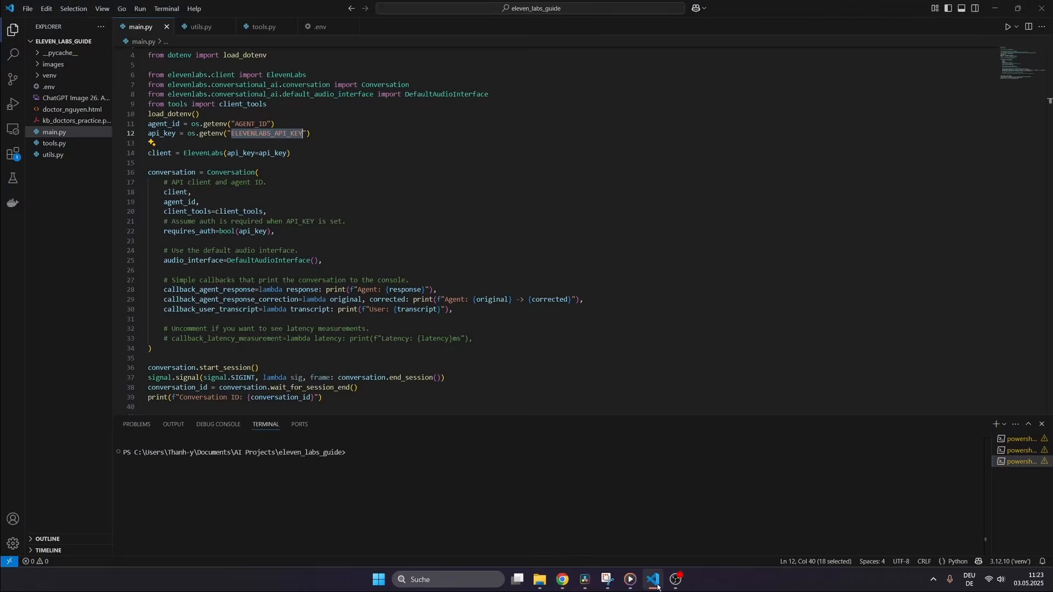
{"action": "left_click", "coordinate": [241, 123]}
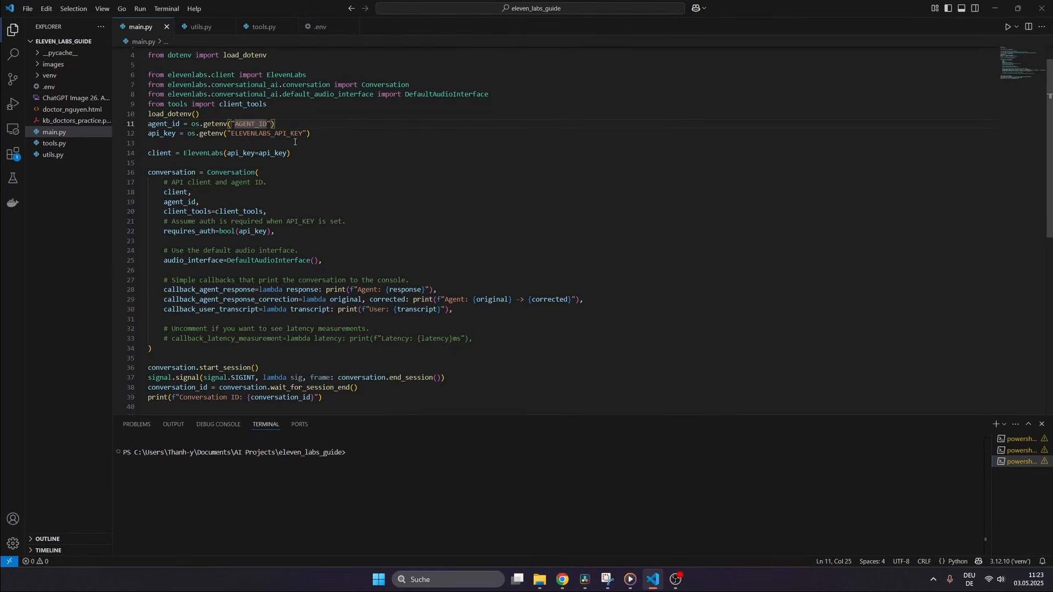
{"action": "left_click", "coordinate": [362, 160]}
{"action": "left_click_drag", "start_coordinate": [164, 212], "coordinate": [268, 212]}
{"action": "left_click", "coordinate": [280, 212]}
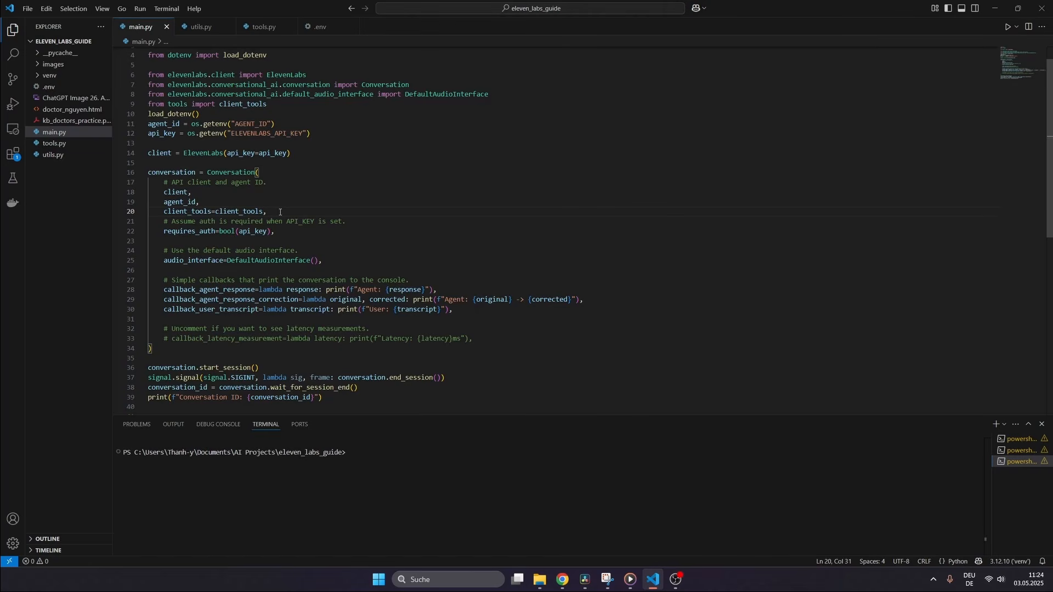
Step: Open tools.py and highlight line 14's get_camera_image() call and the image_url message part
{"action": "left_click", "coordinate": [264, 27]}
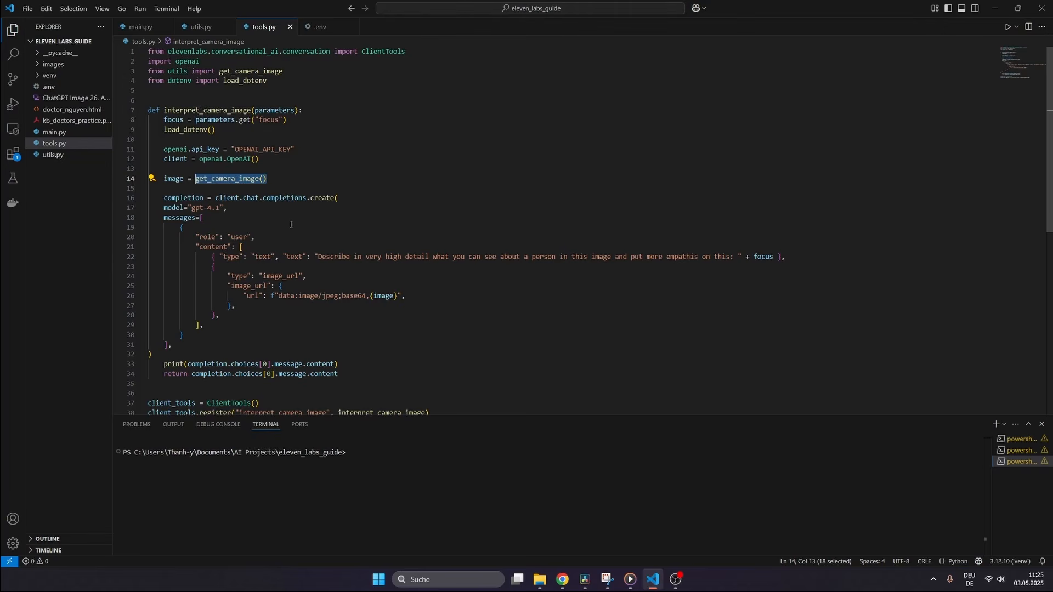
{"action": "left_click_drag", "start_coordinate": [269, 180], "coordinate": [169, 179]}
{"action": "left_click", "coordinate": [319, 172]}
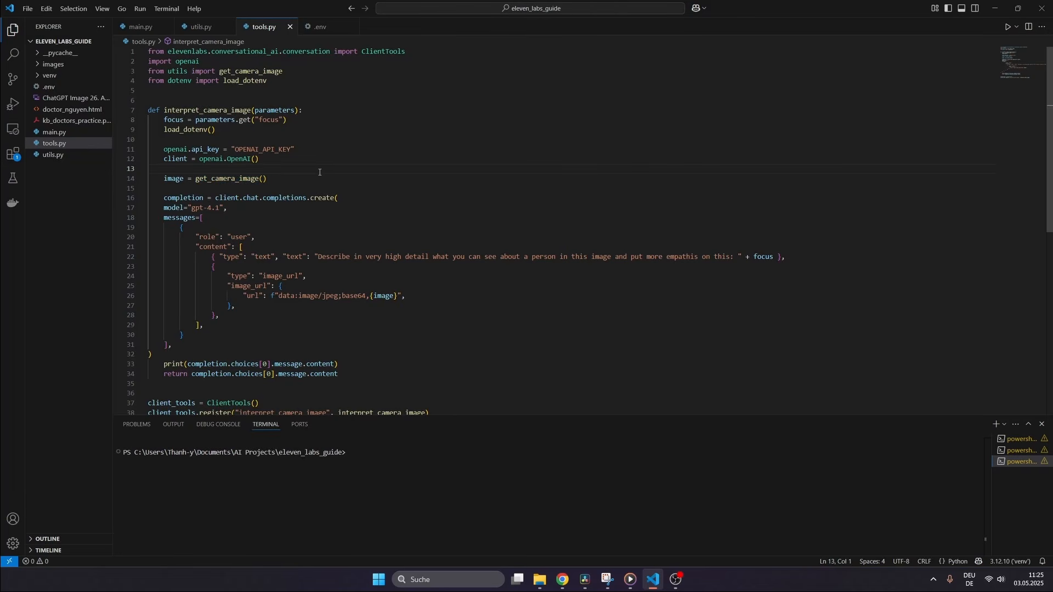
{"action": "left_click", "coordinate": [350, 313]}
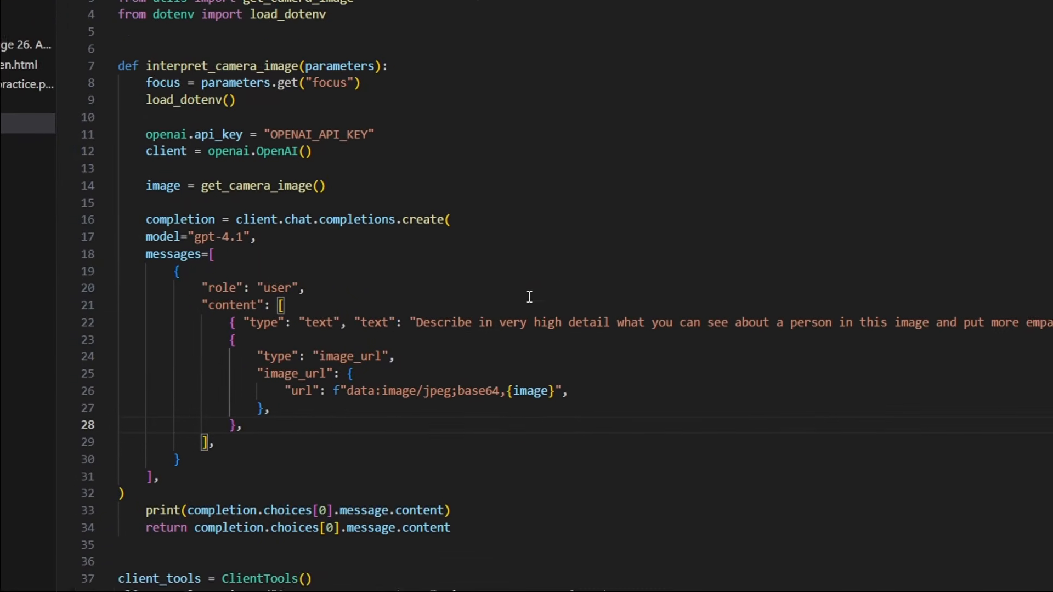
{"action": "mouse_move", "coordinate": [331, 186]}
{"action": "left_mouse_down"}
{"action": "mouse_move", "coordinate": [266, 184]}
{"action": "mouse_move", "coordinate": [214, 216]}
{"action": "left_mouse_up"}
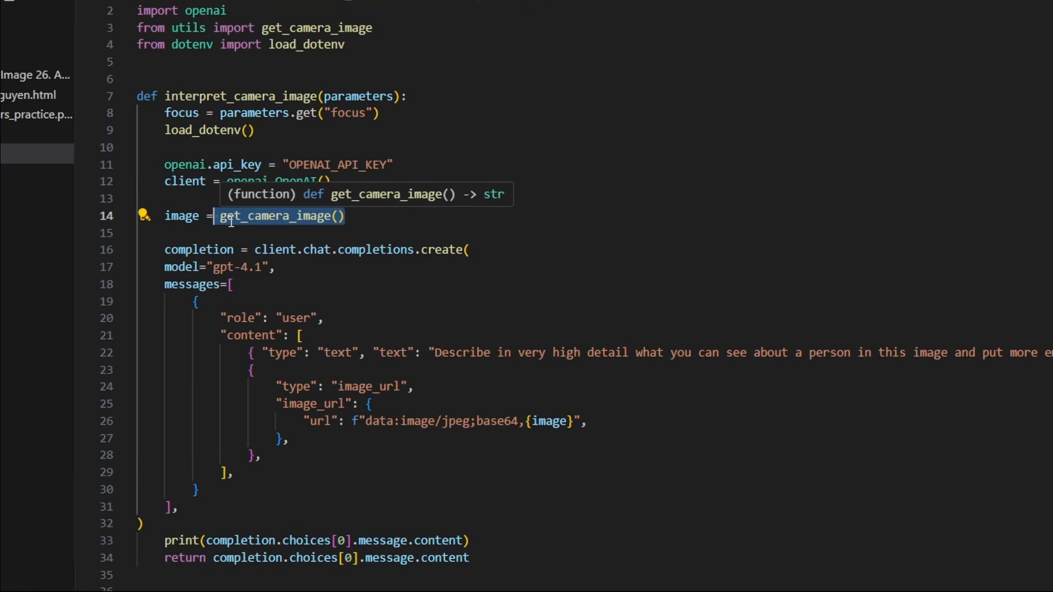
{"action": "left_click", "coordinate": [185, 215]}
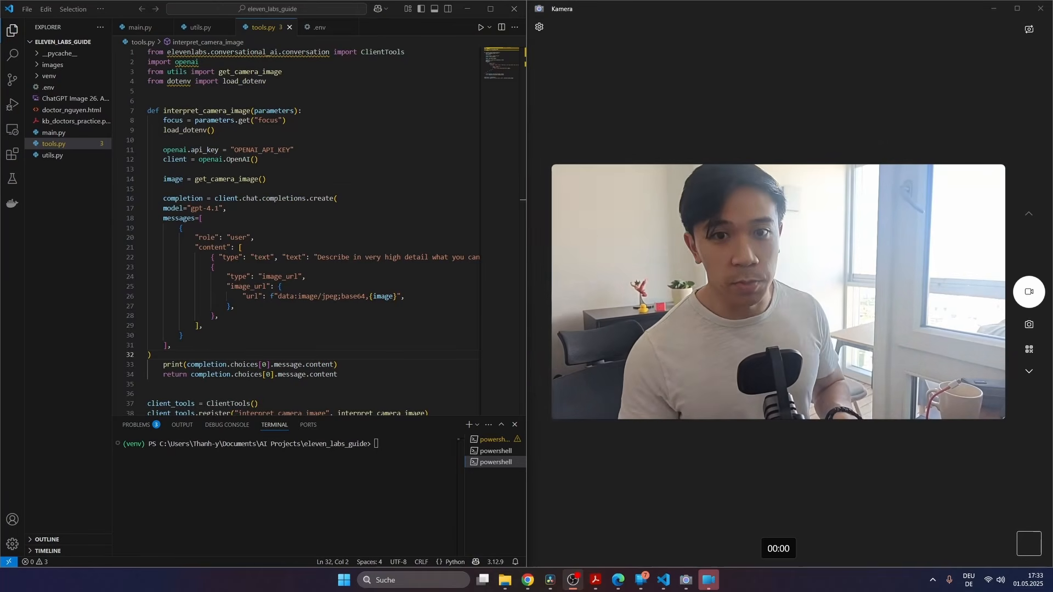
Step: Clear the terminal and rerun python .\main.py to start the Doctor Nguyen session
{"action": "left_click", "coordinate": [425, 466]}
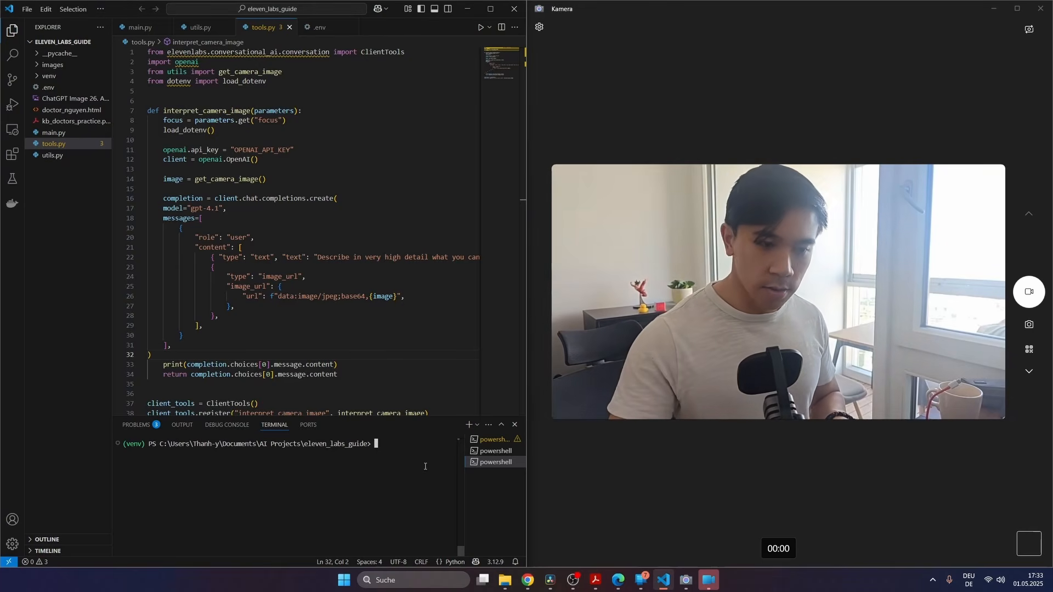
{"action": "type", "text": "clear"}
{"action": "key", "text": "Return"}
{"action": "key", "text": "Up"}
{"action": "key", "text": "Up"}
{"action": "key", "text": "Return"}
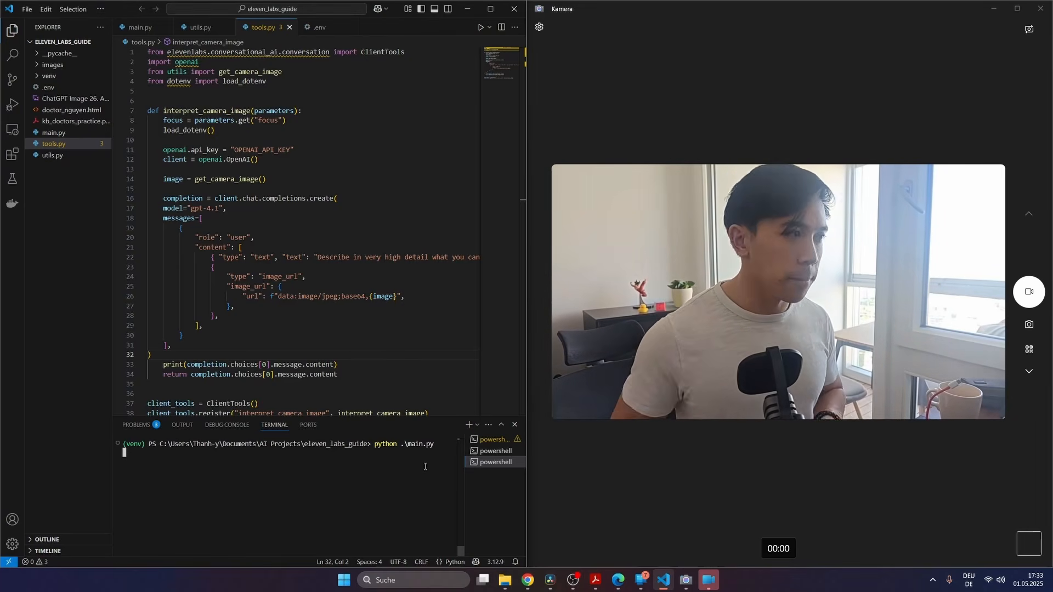